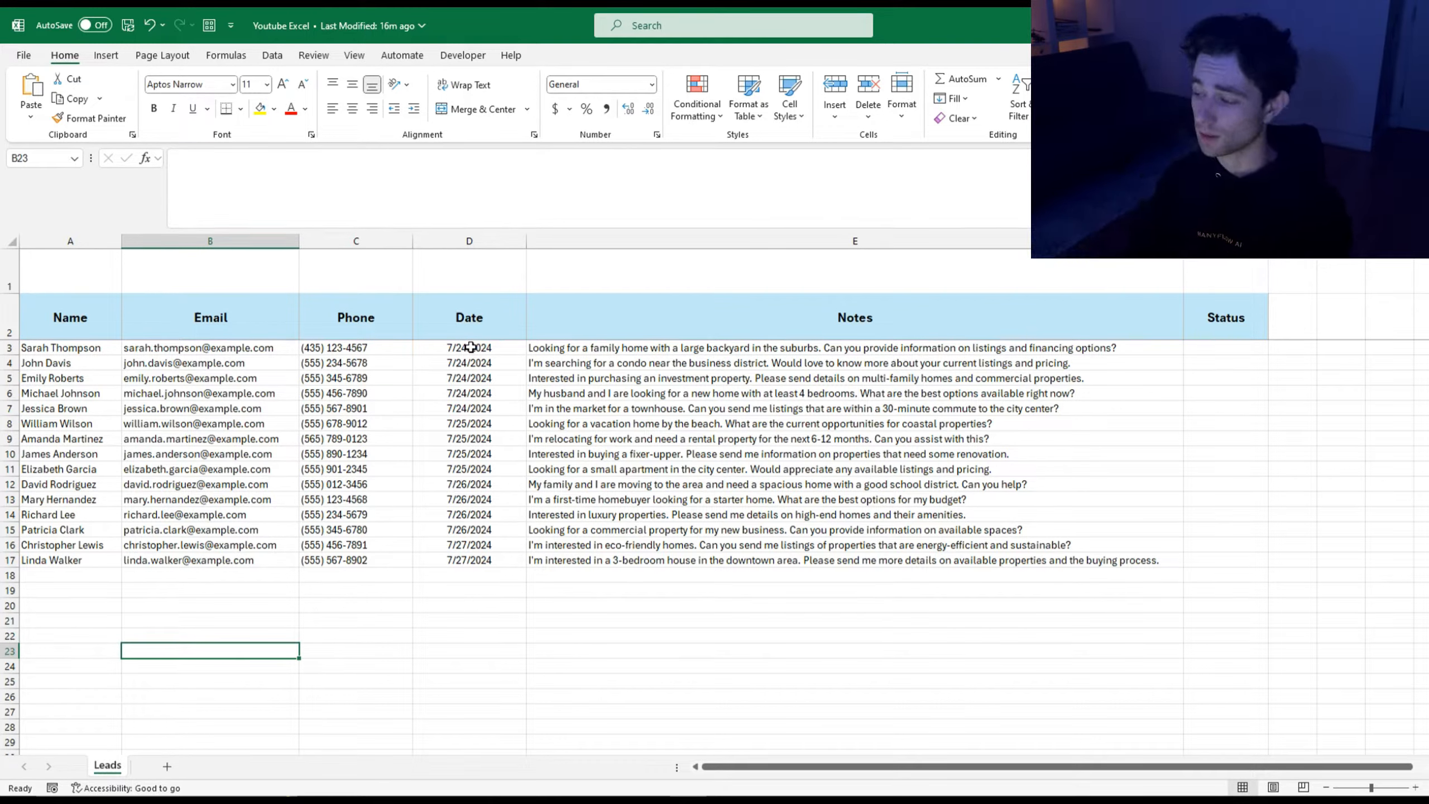
Step: Read the notes of the first, condo and townhouse leads, and check the first lead's email
click(685, 349)
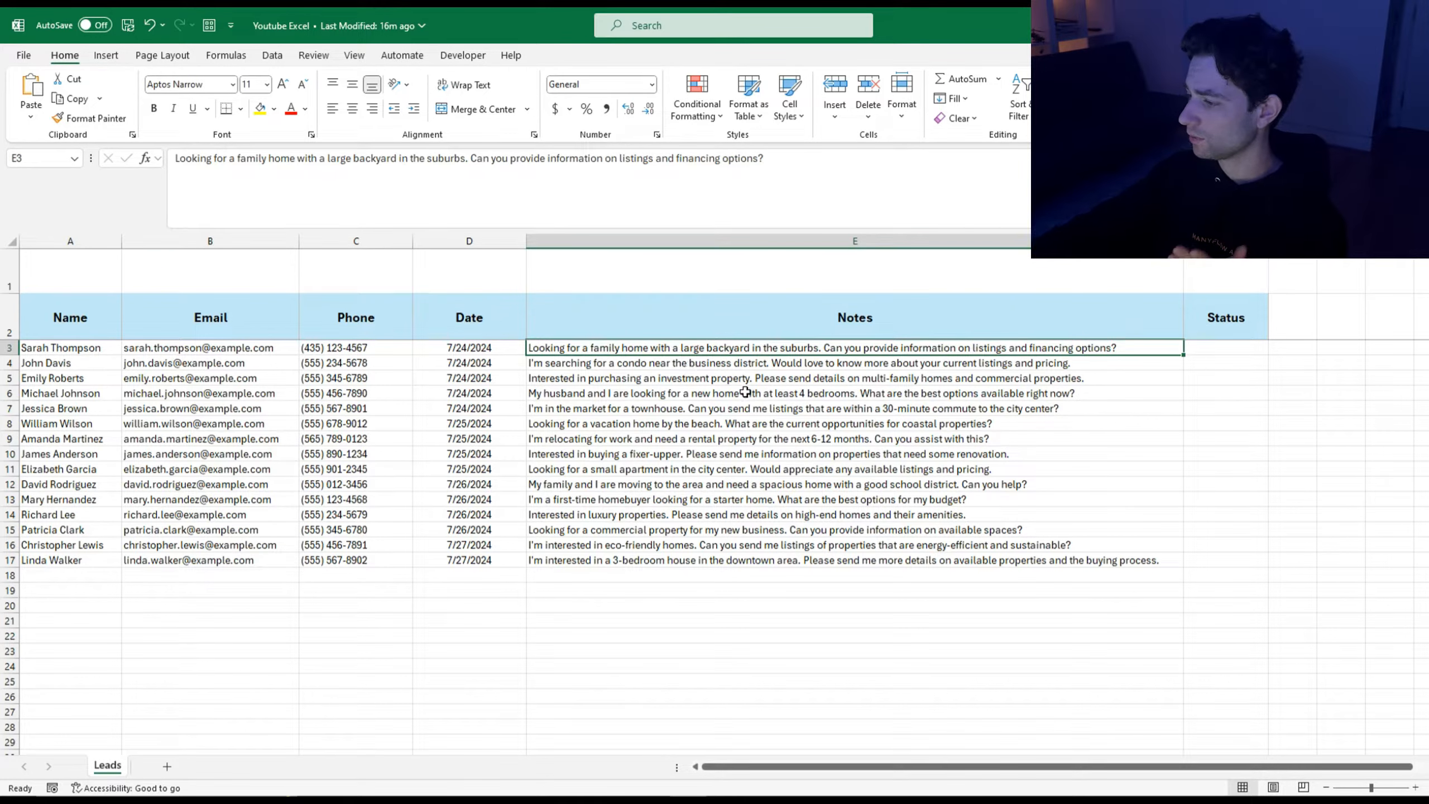
click(609, 364)
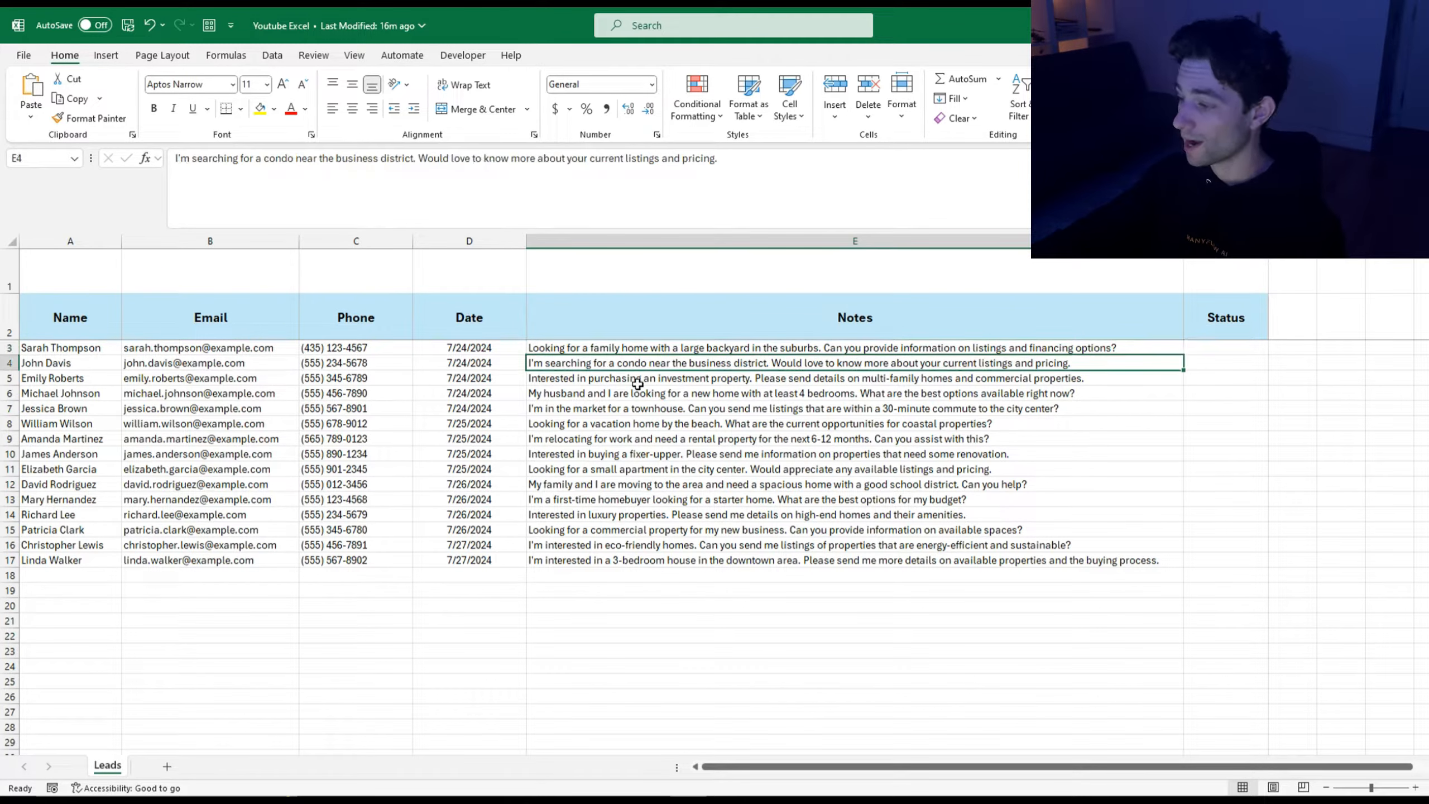
click(720, 409)
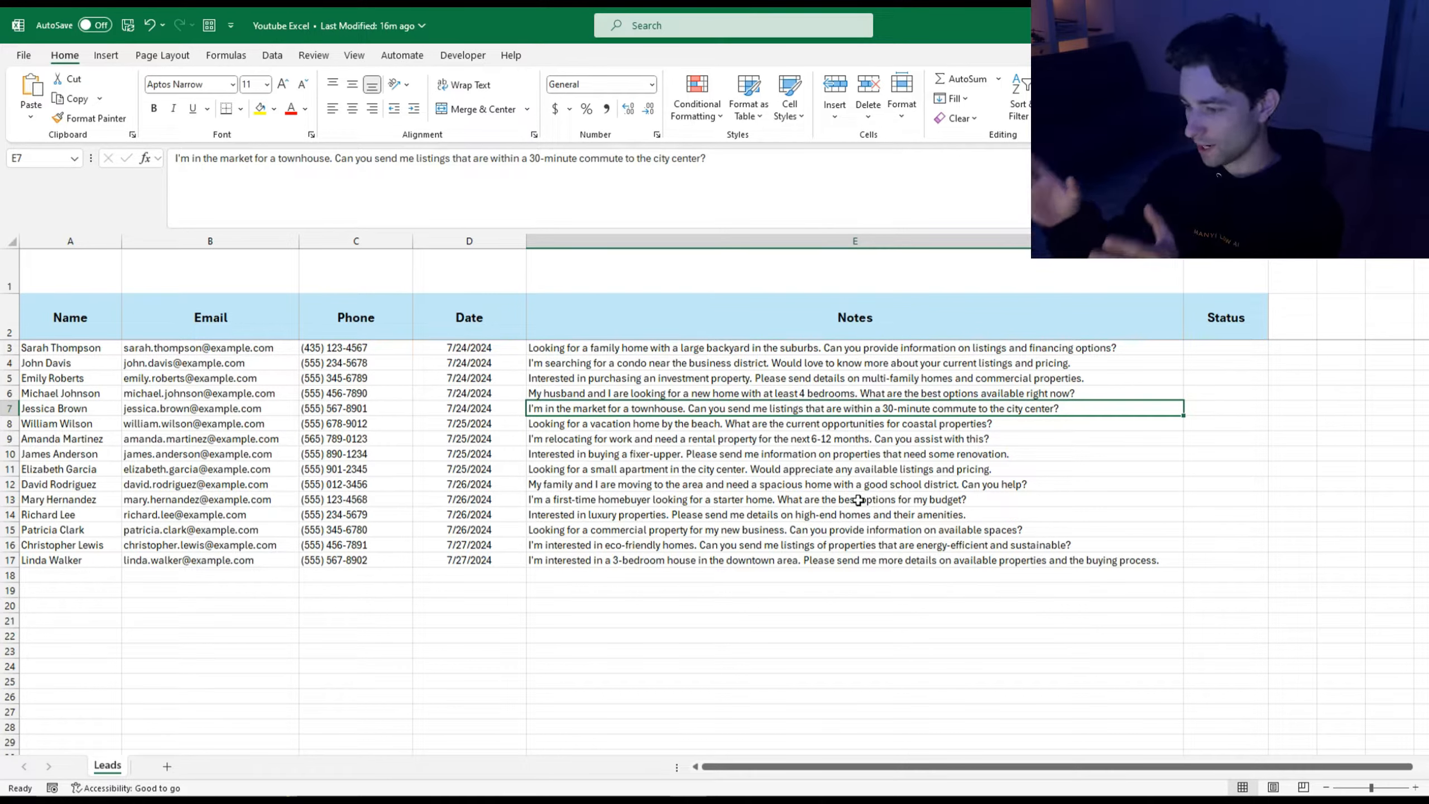
click(225, 352)
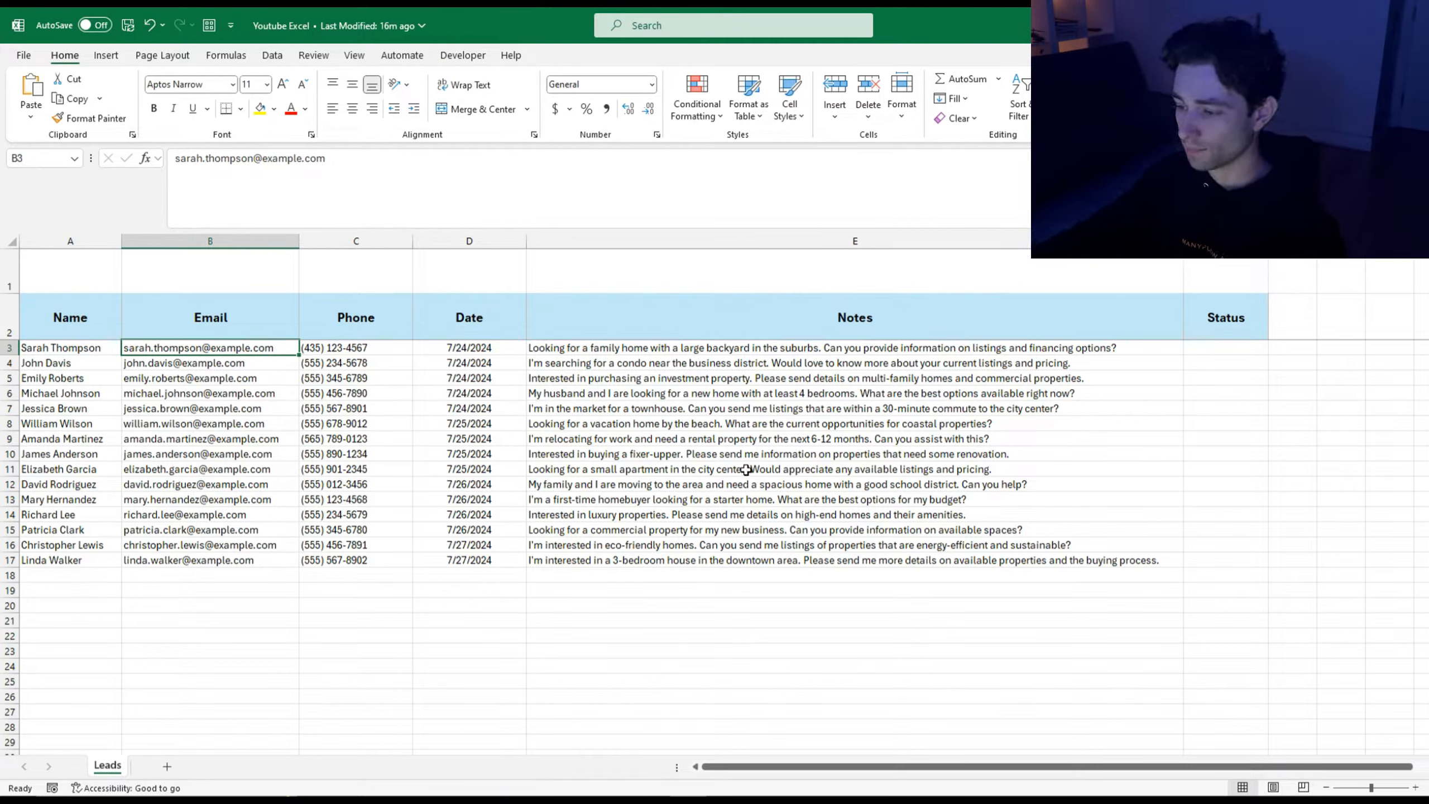
Step: Verify Developer is ticked under Customize Ribbon in Excel Options and close with OK
click(461, 56)
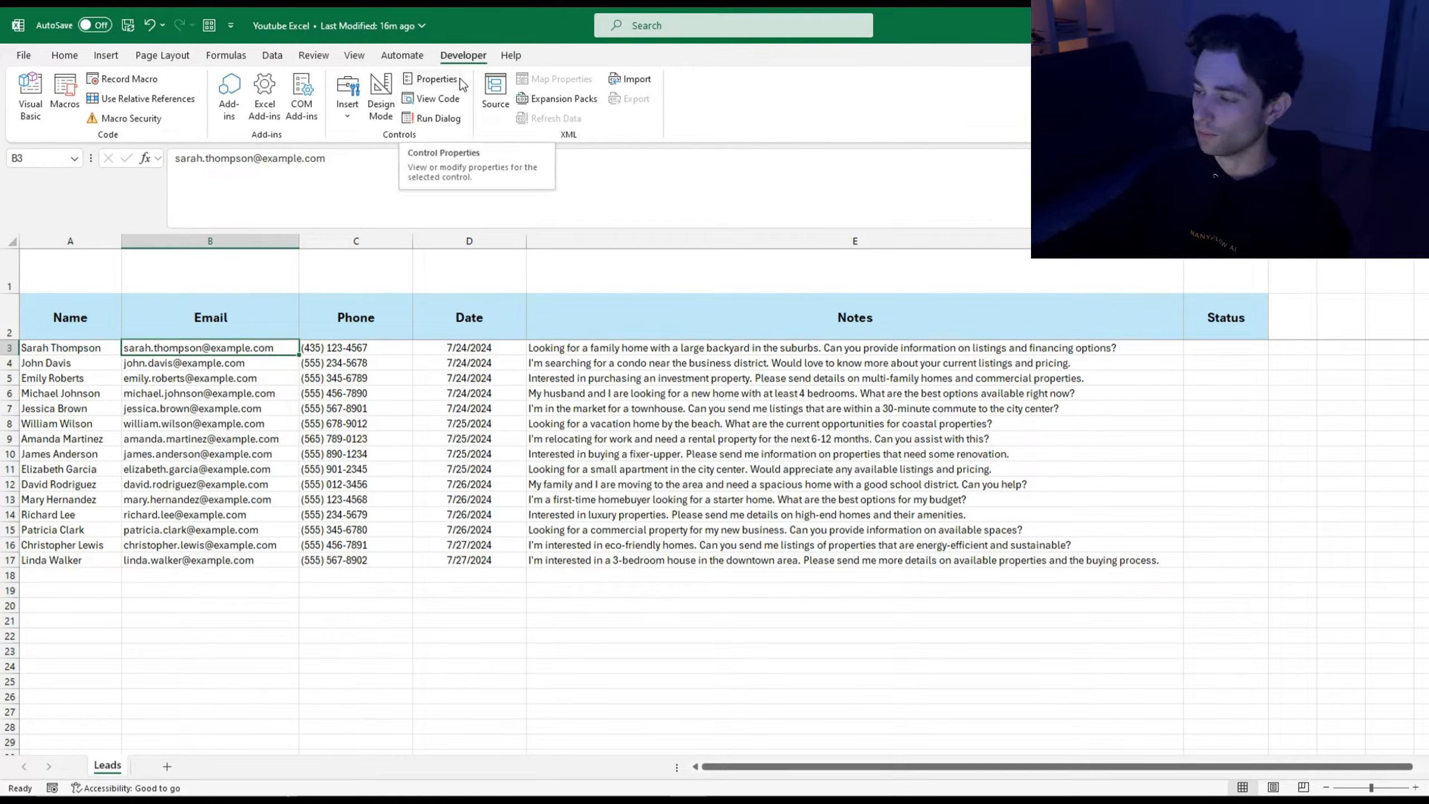
click(24, 55)
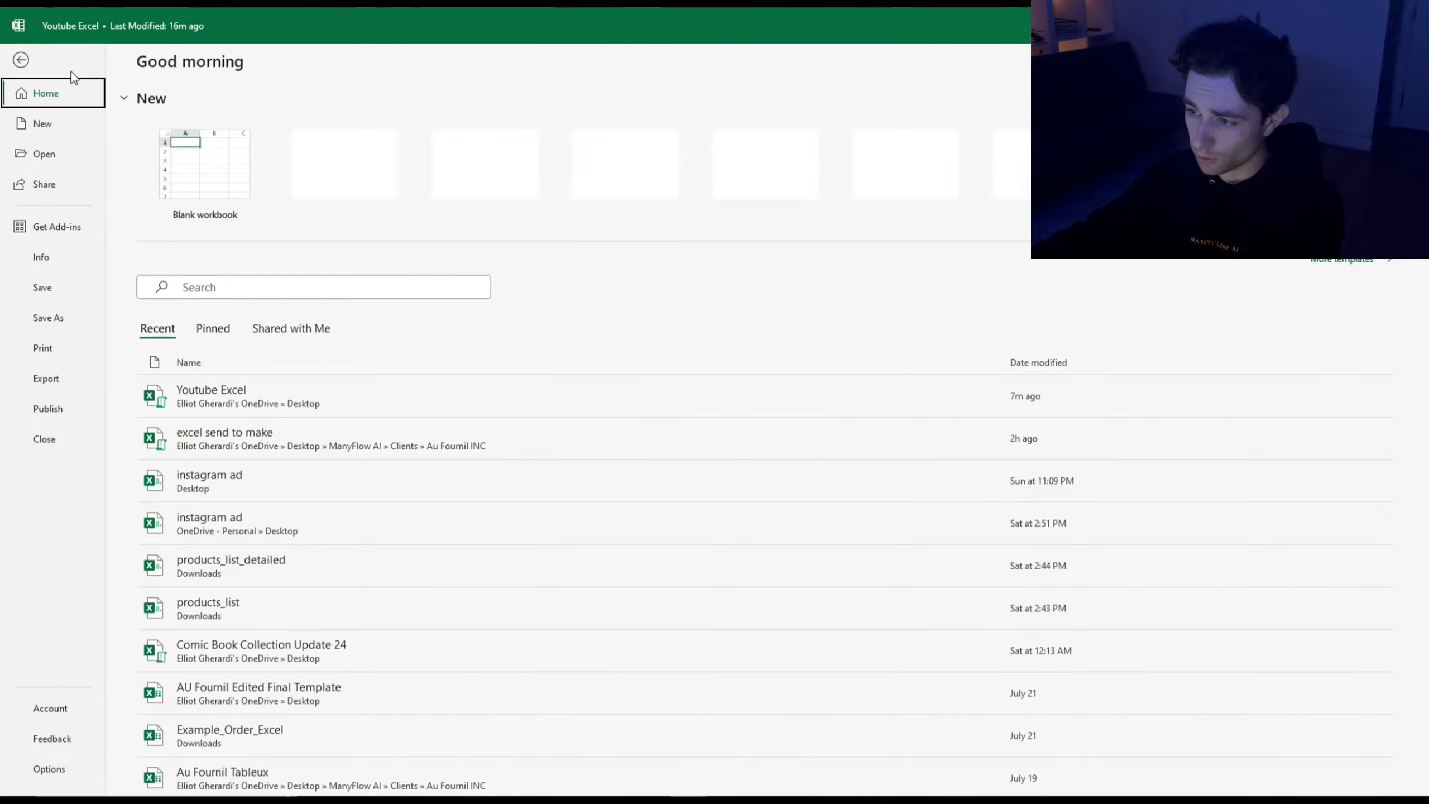
click(62, 772)
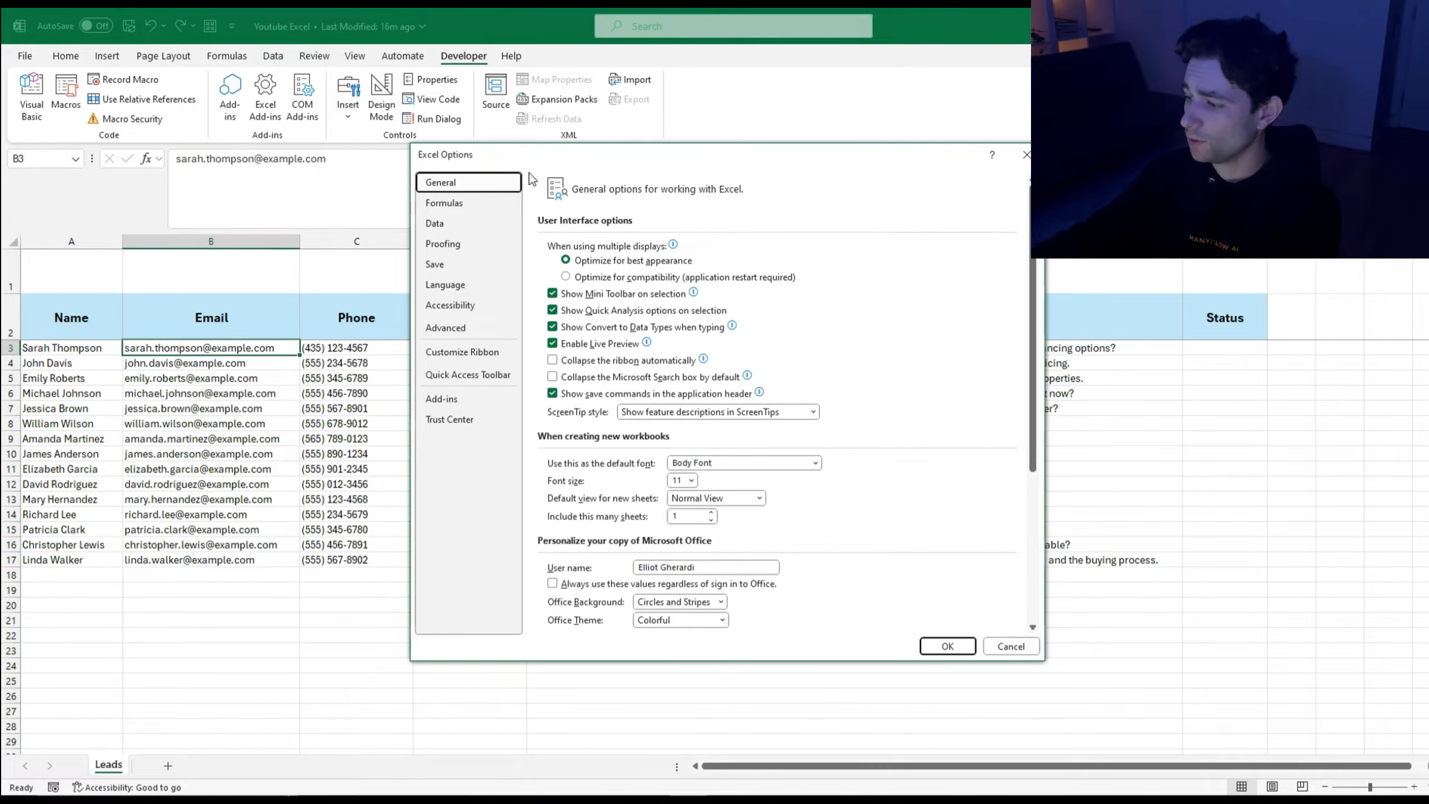
click(494, 354)
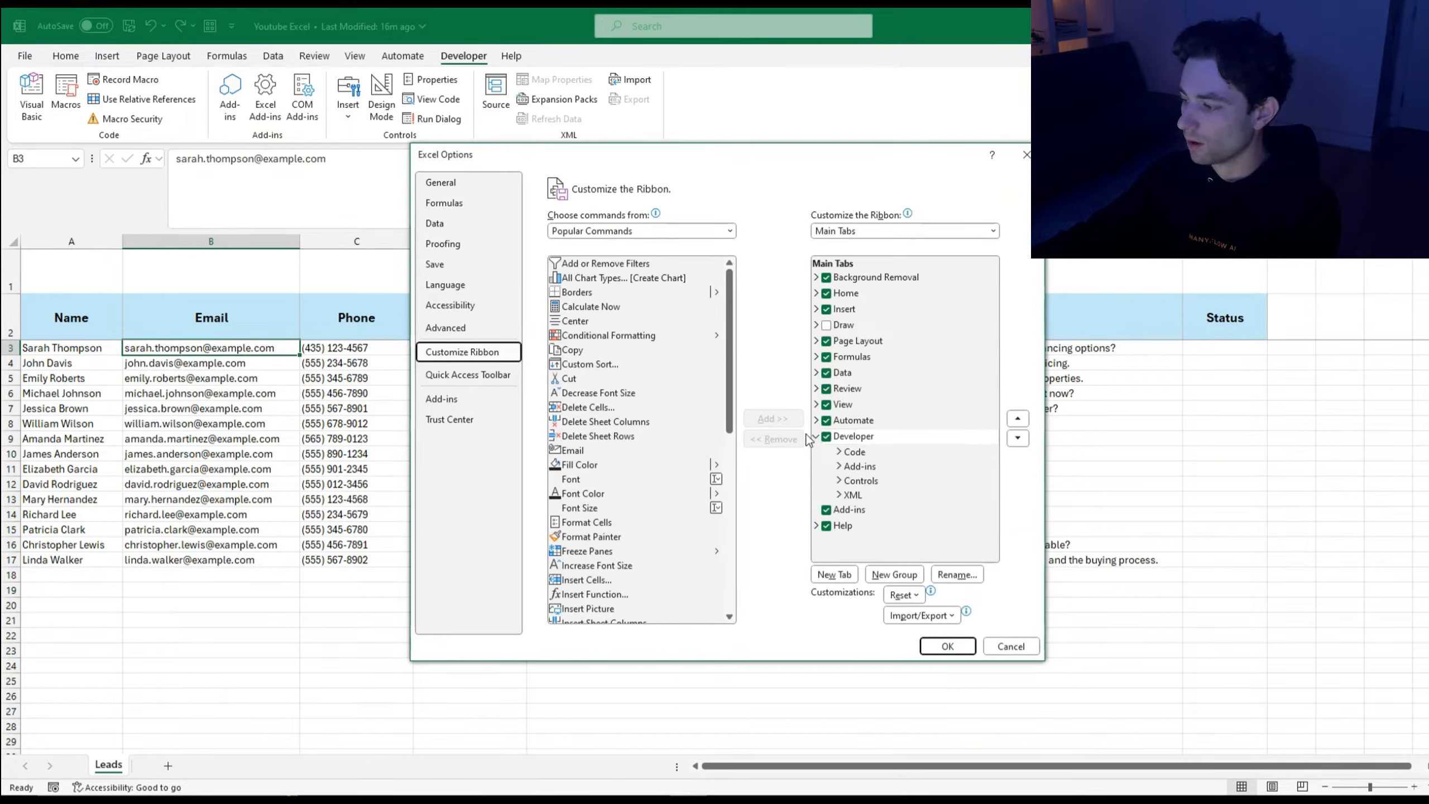
click(947, 646)
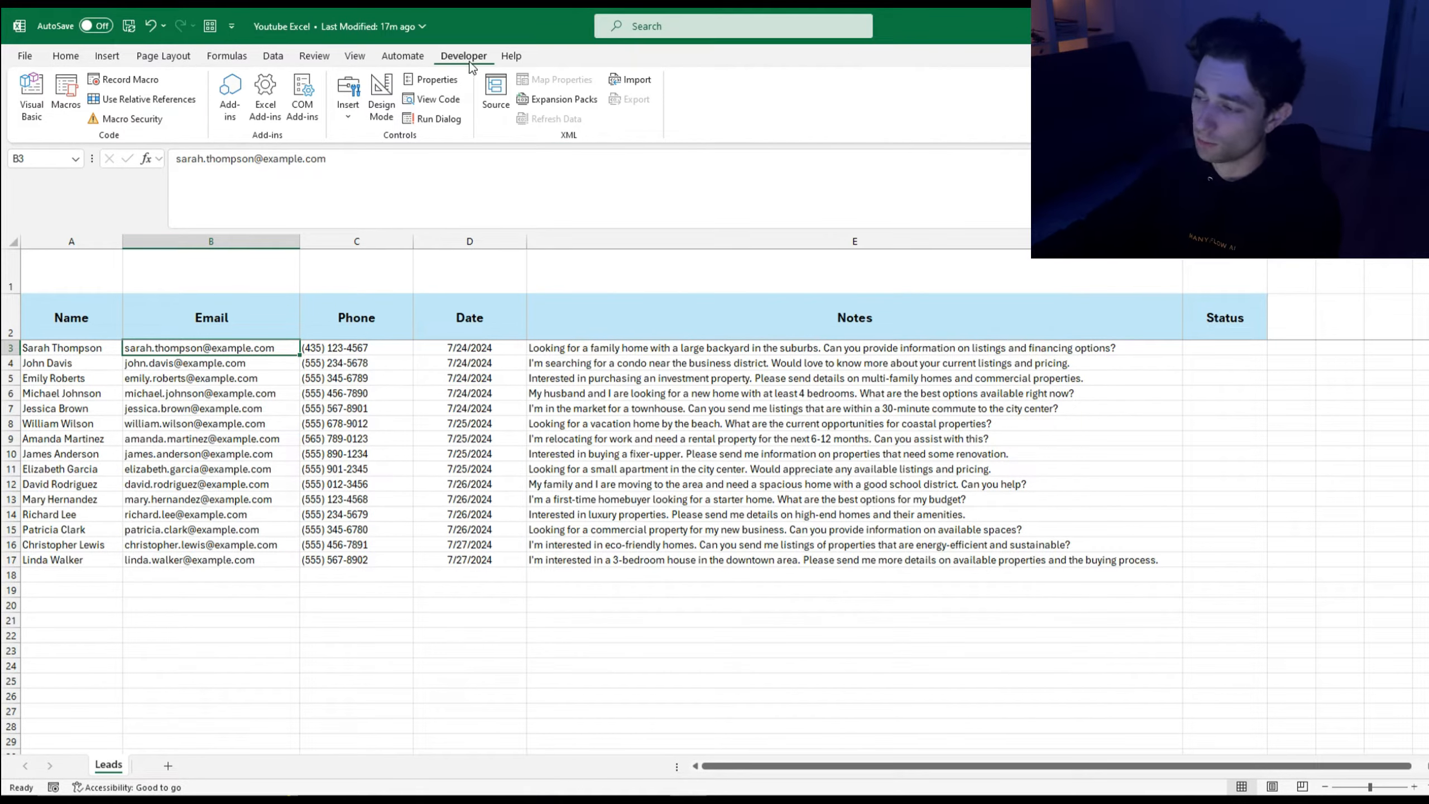
click(39, 105)
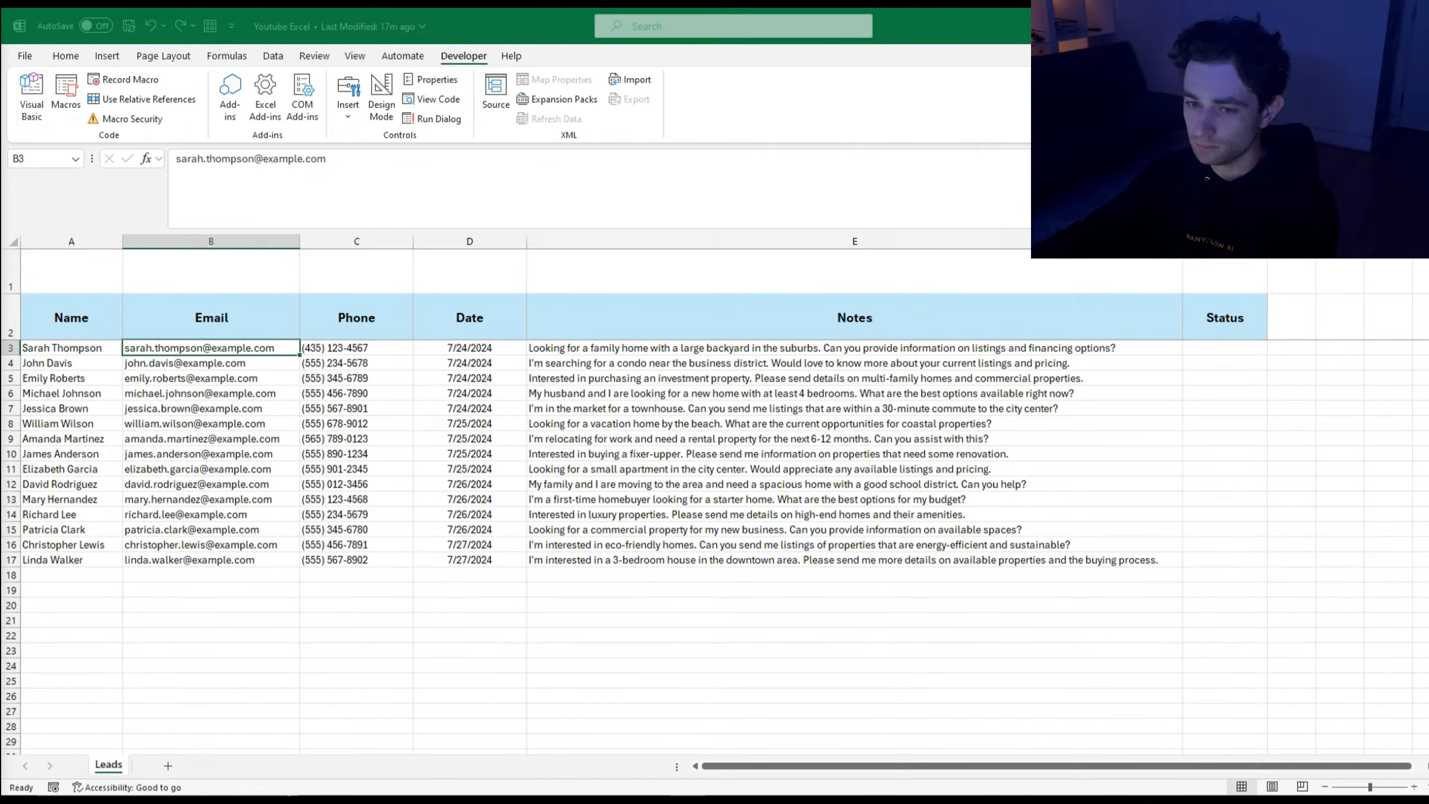
drag(0, 59, 931, 44)
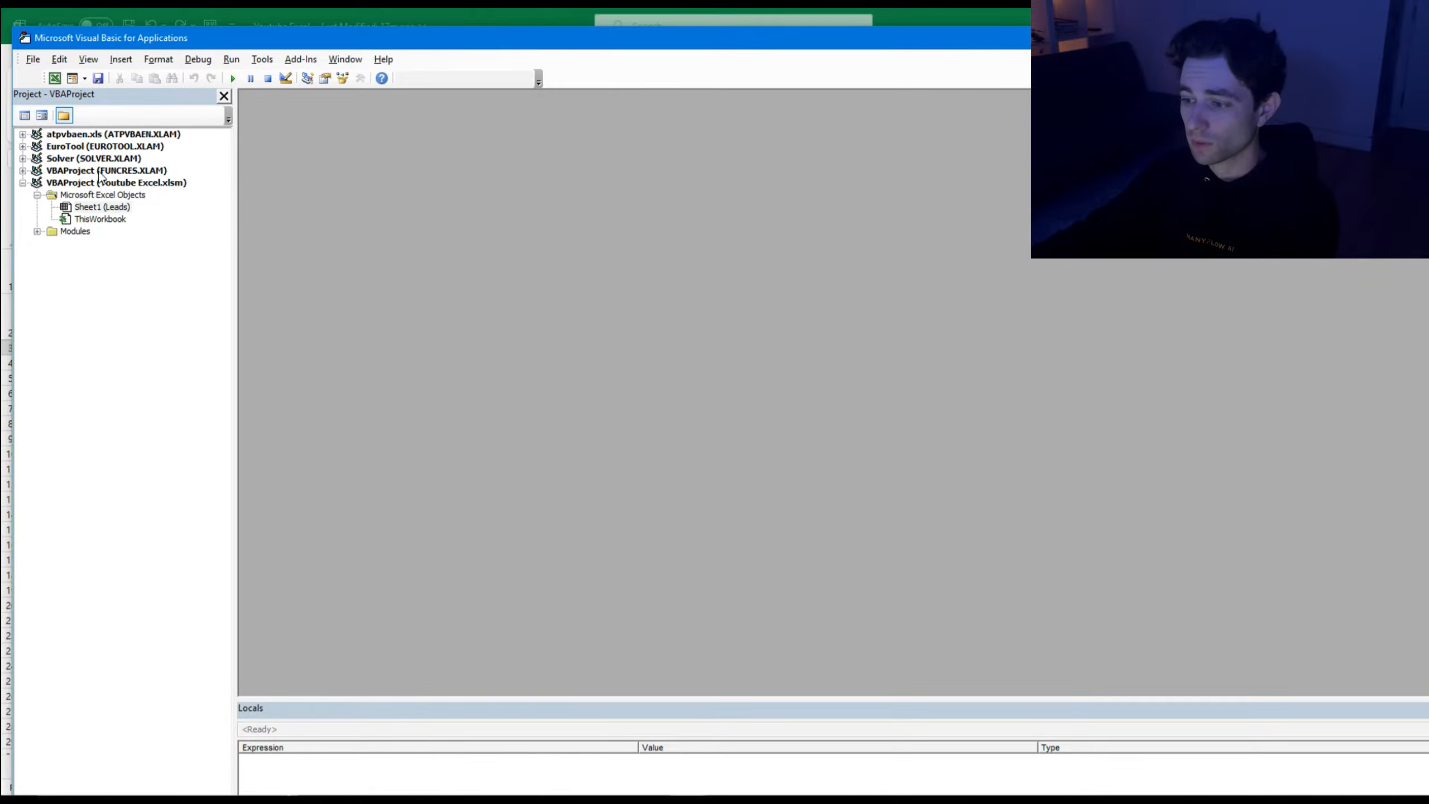
click(38, 233)
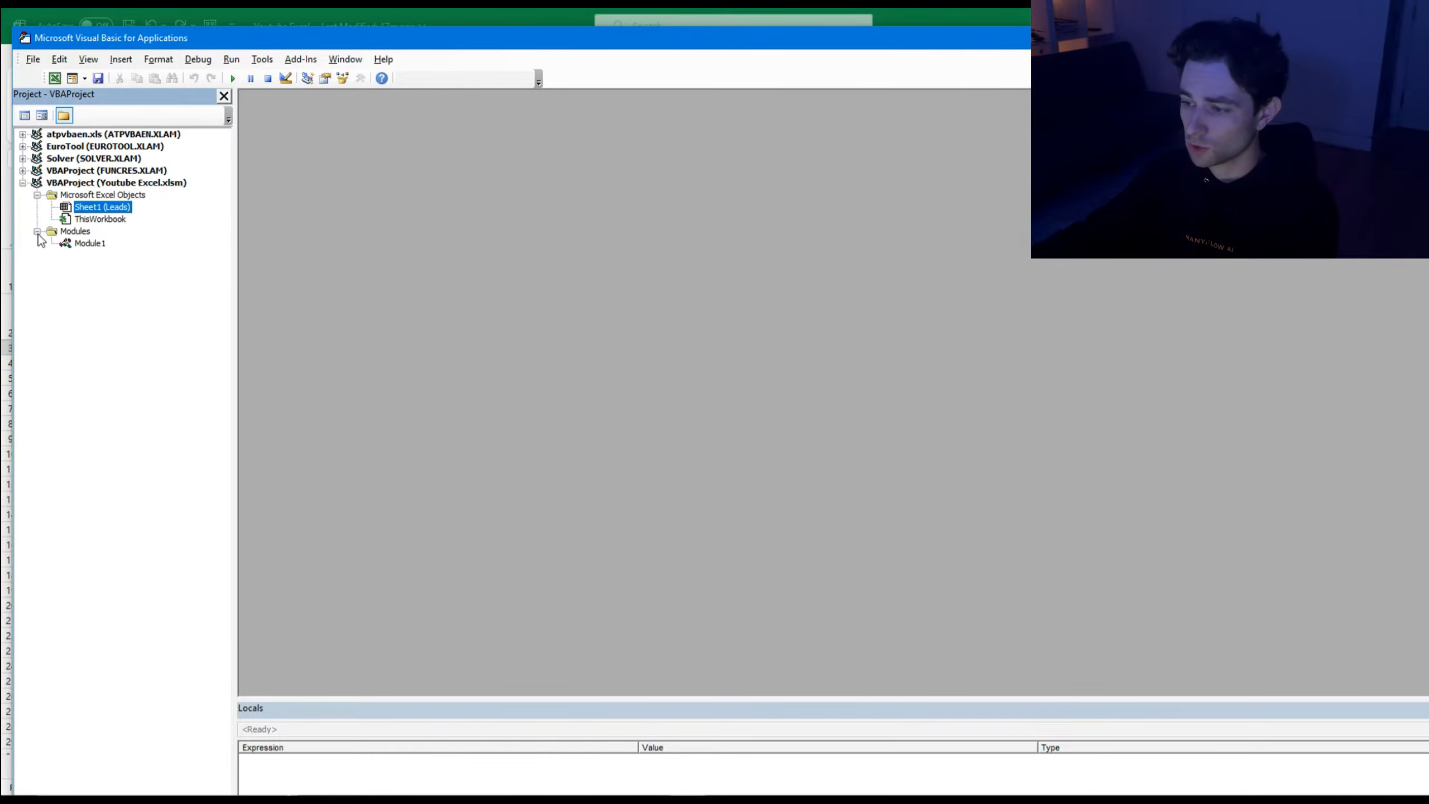
double_click(88, 244)
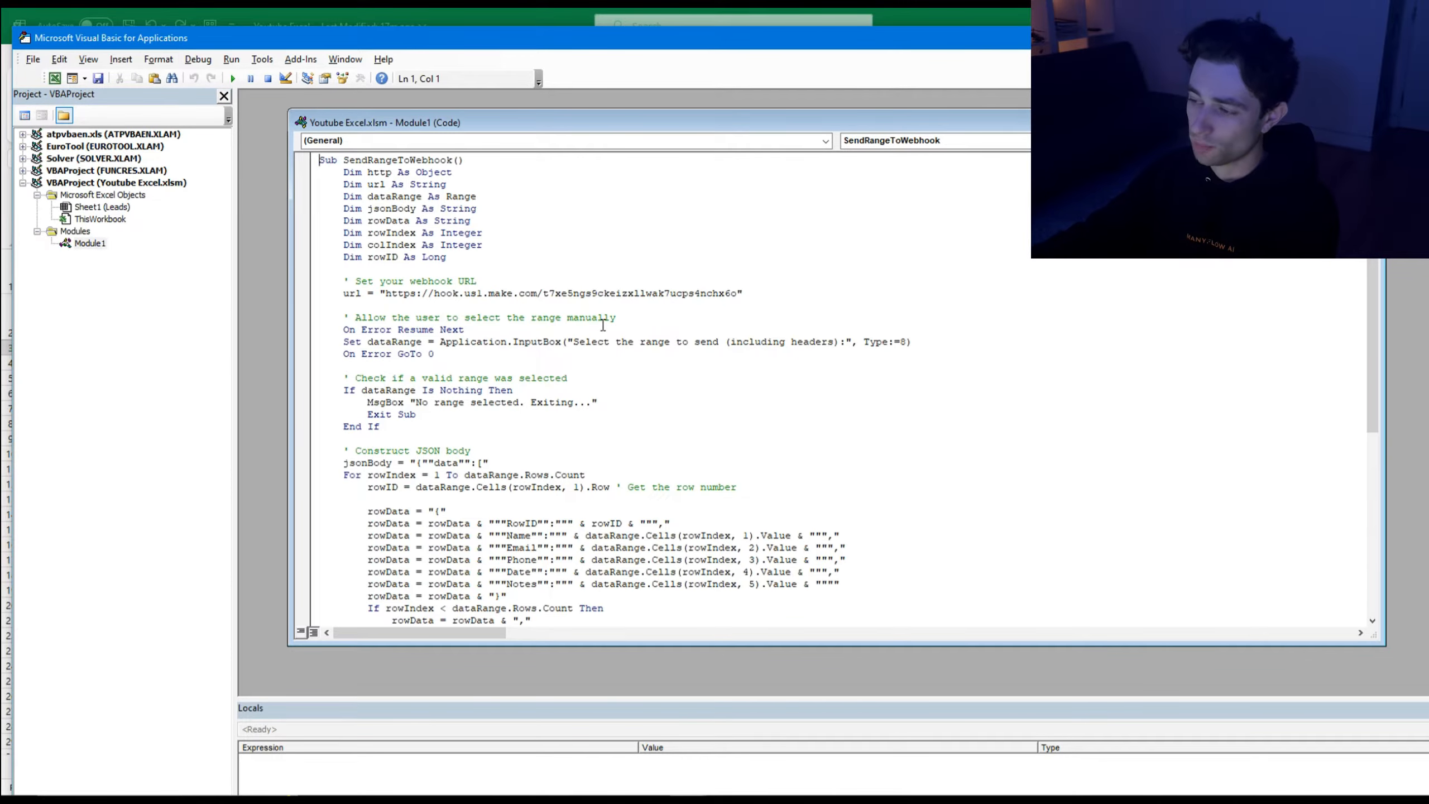
scroll(759, 325, down, 3)
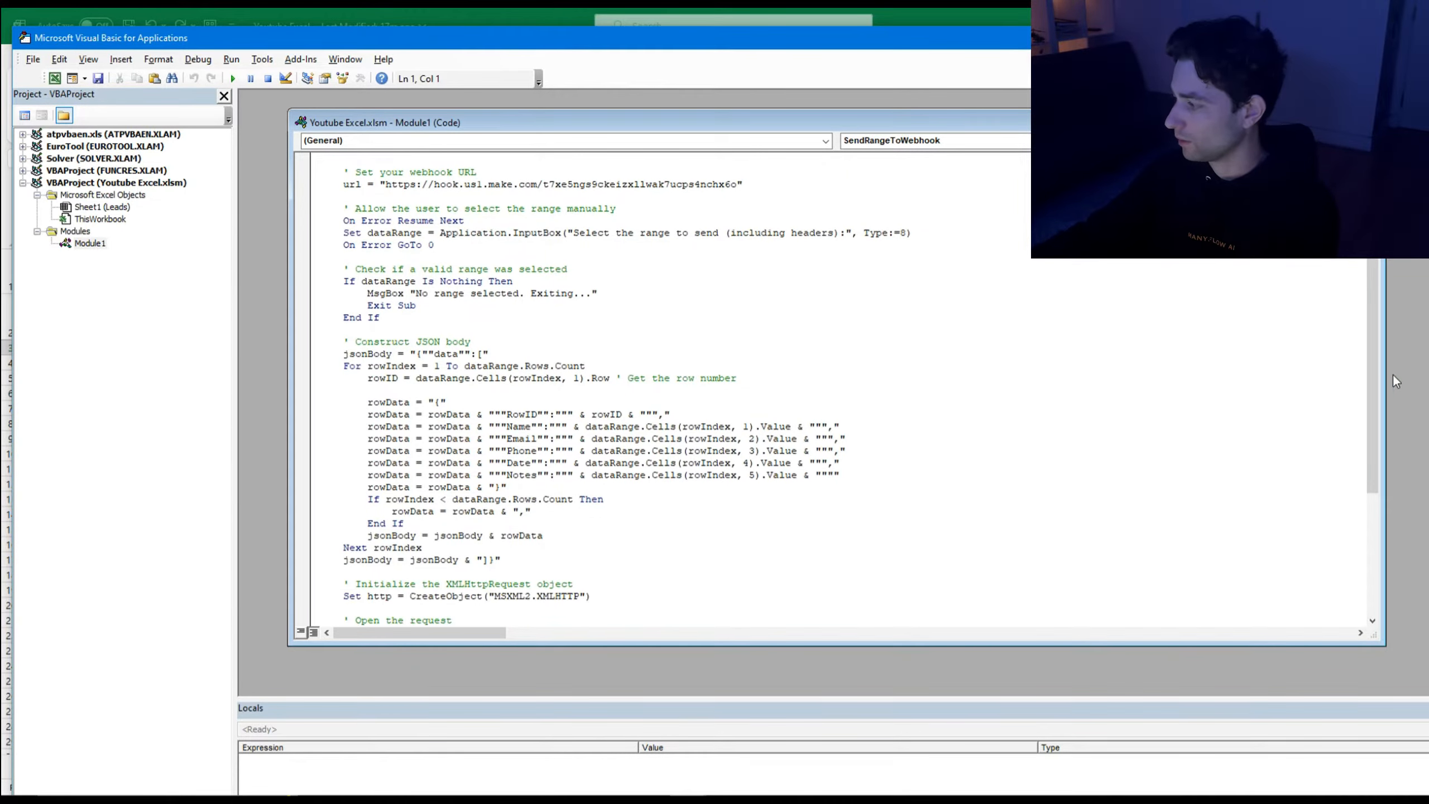
drag(1378, 364, 1377, 498)
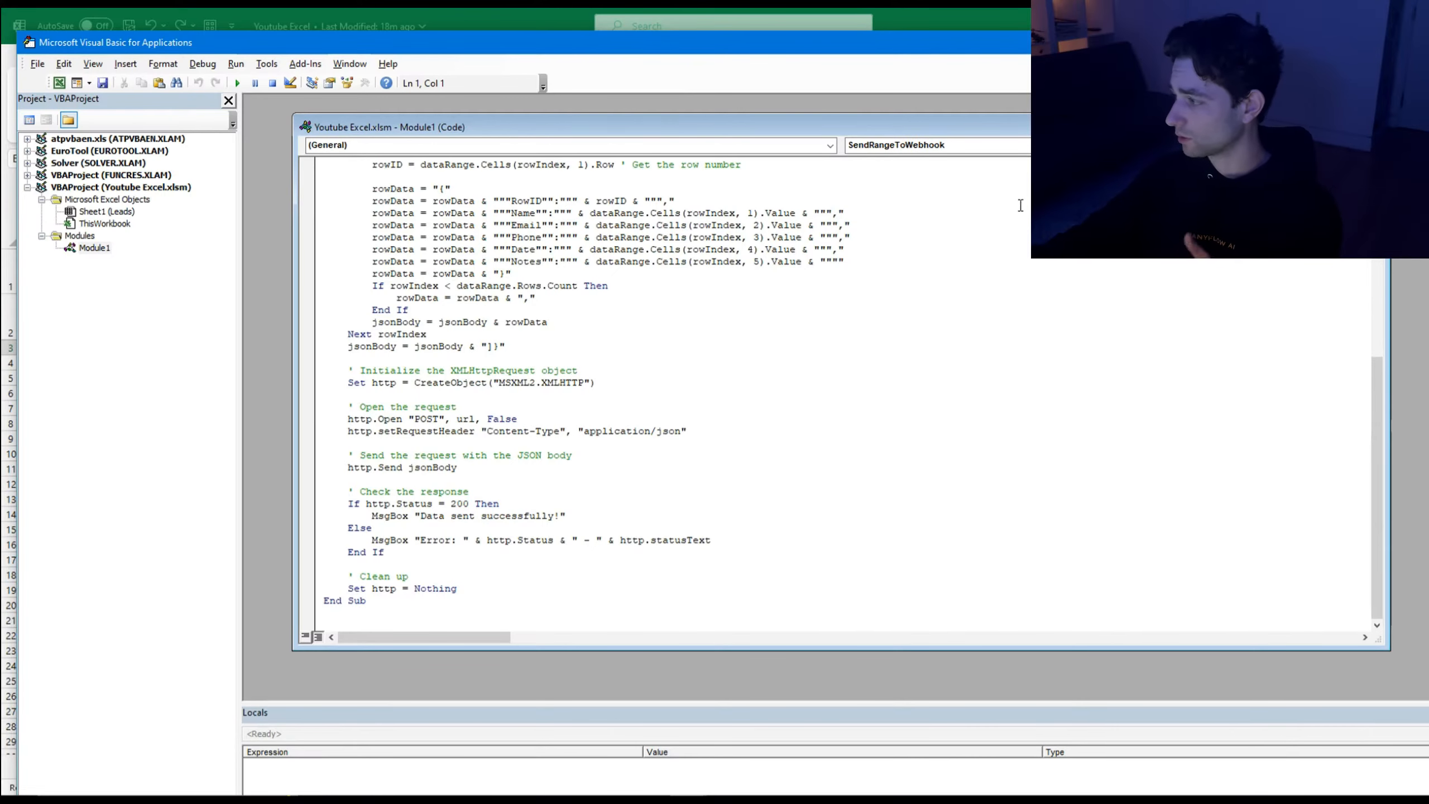
drag(1005, 42, 830, 46)
click(1264, 47)
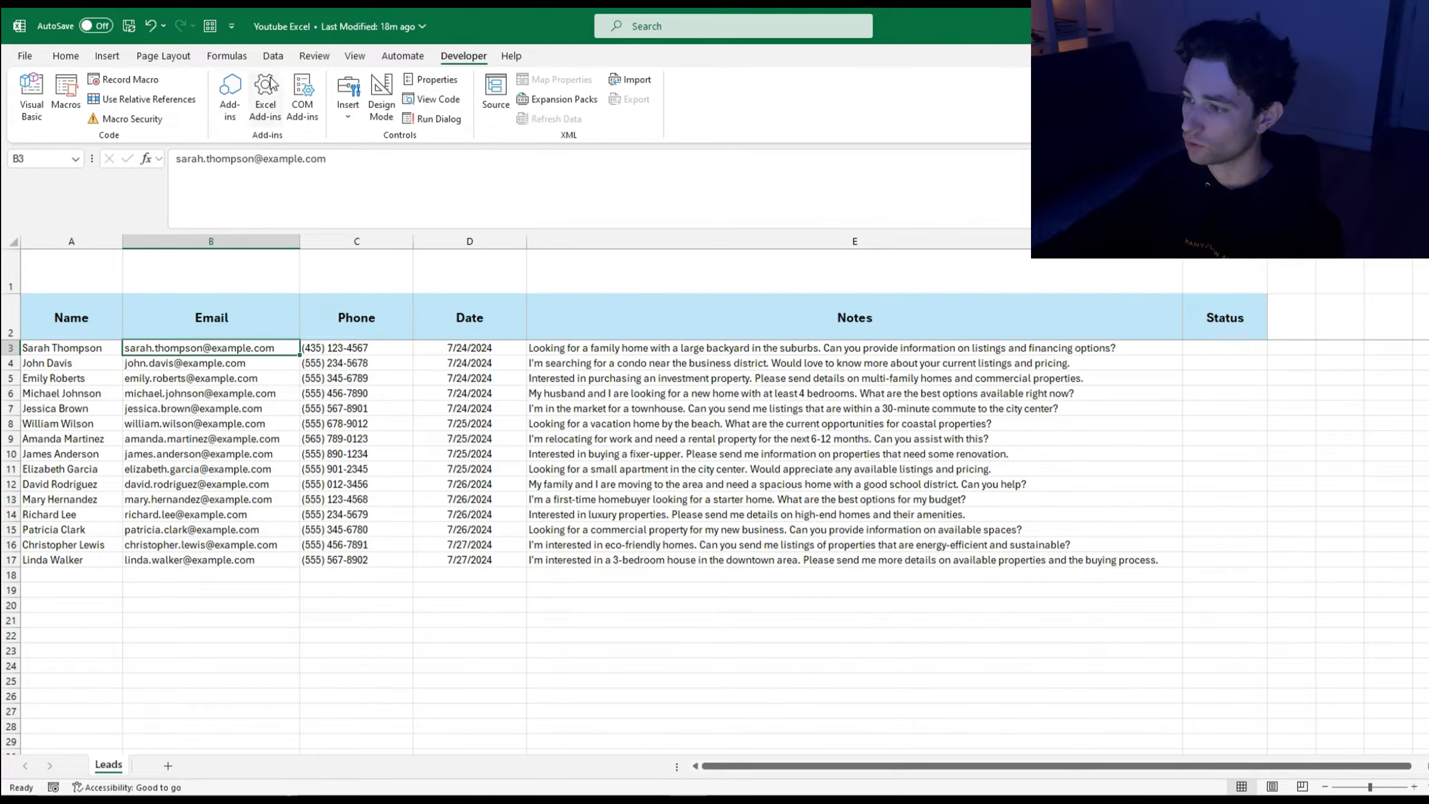
Step: Draw a rectangle button above the Name header and label it Send Data
click(108, 56)
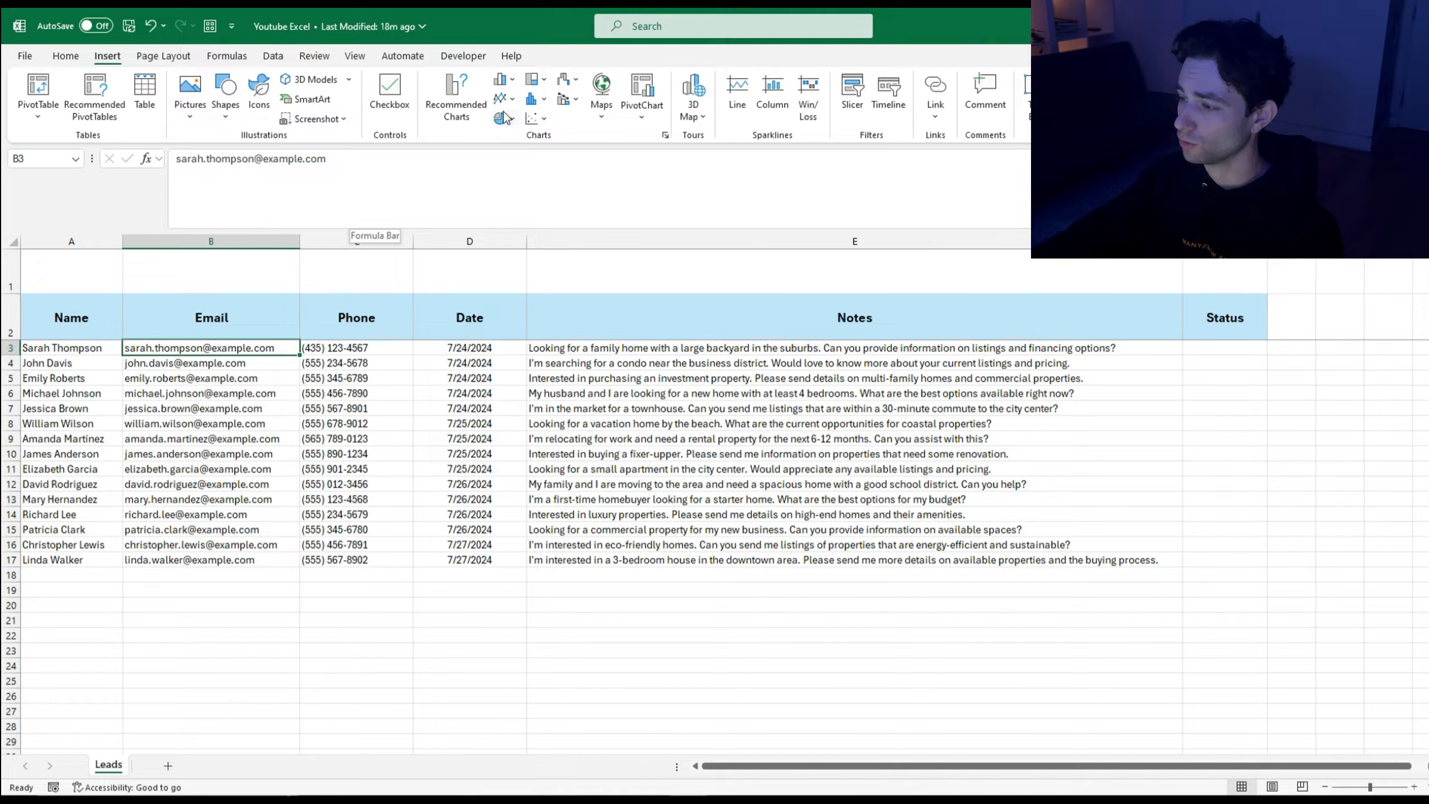
click(228, 119)
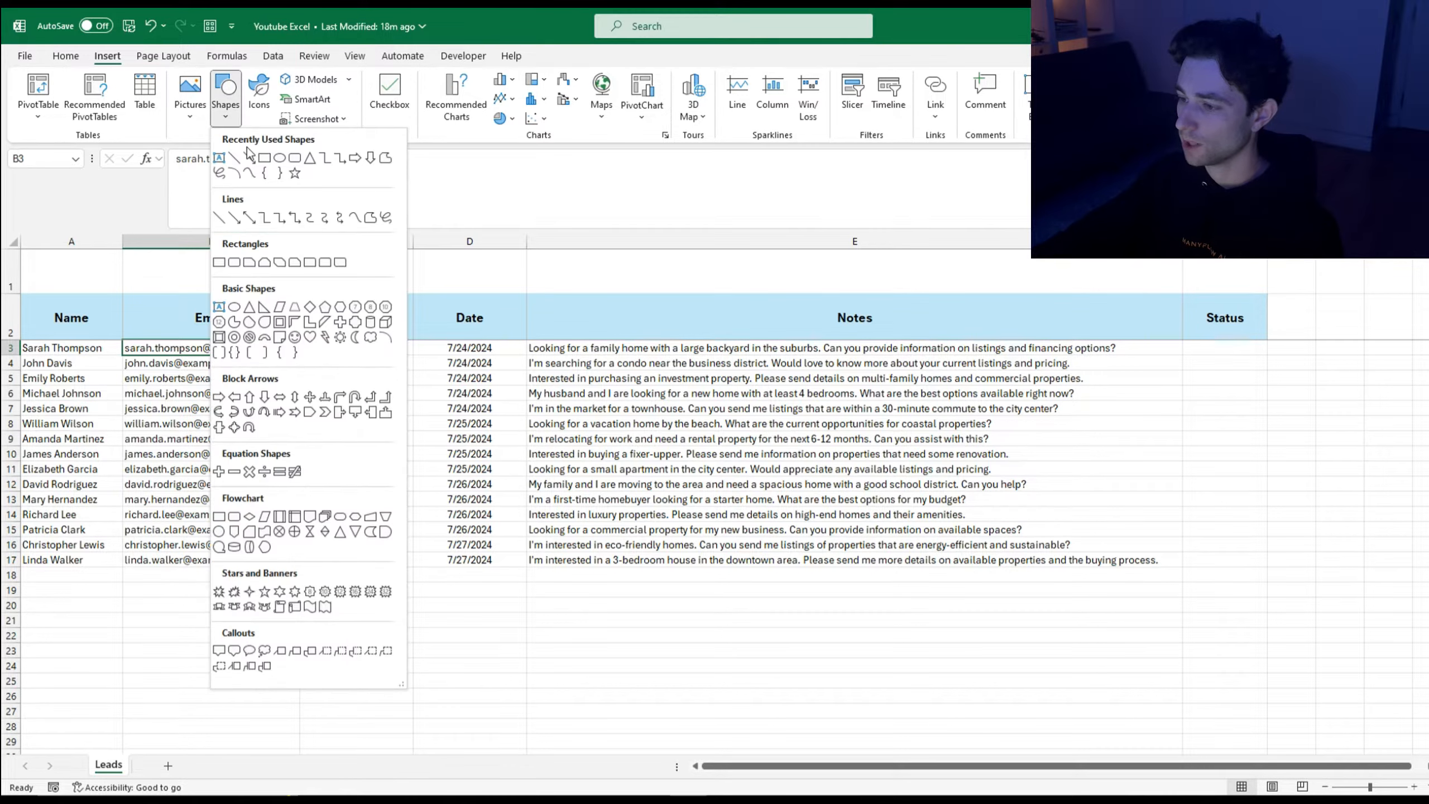
click(264, 158)
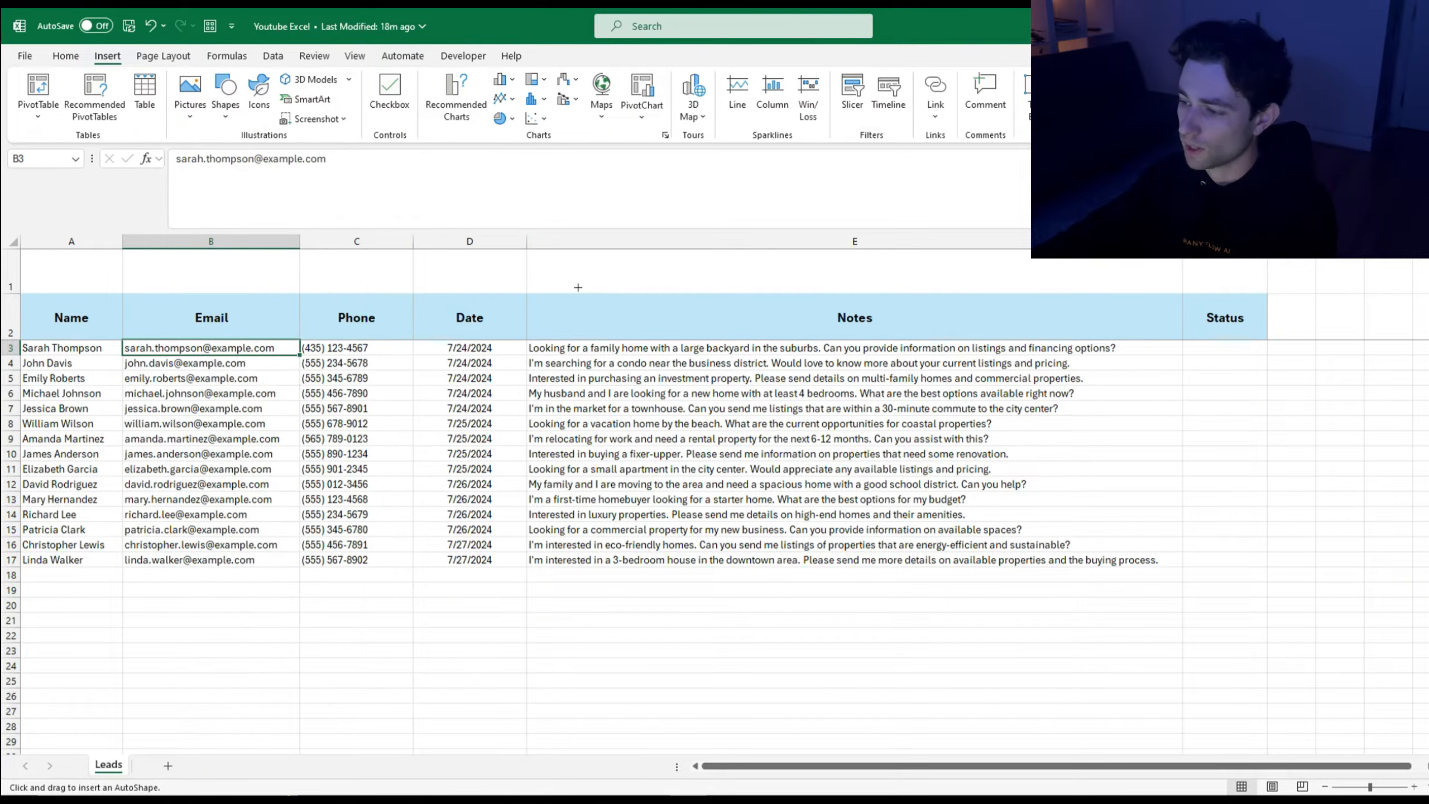
drag(29, 253, 184, 305)
drag(117, 269, 103, 270)
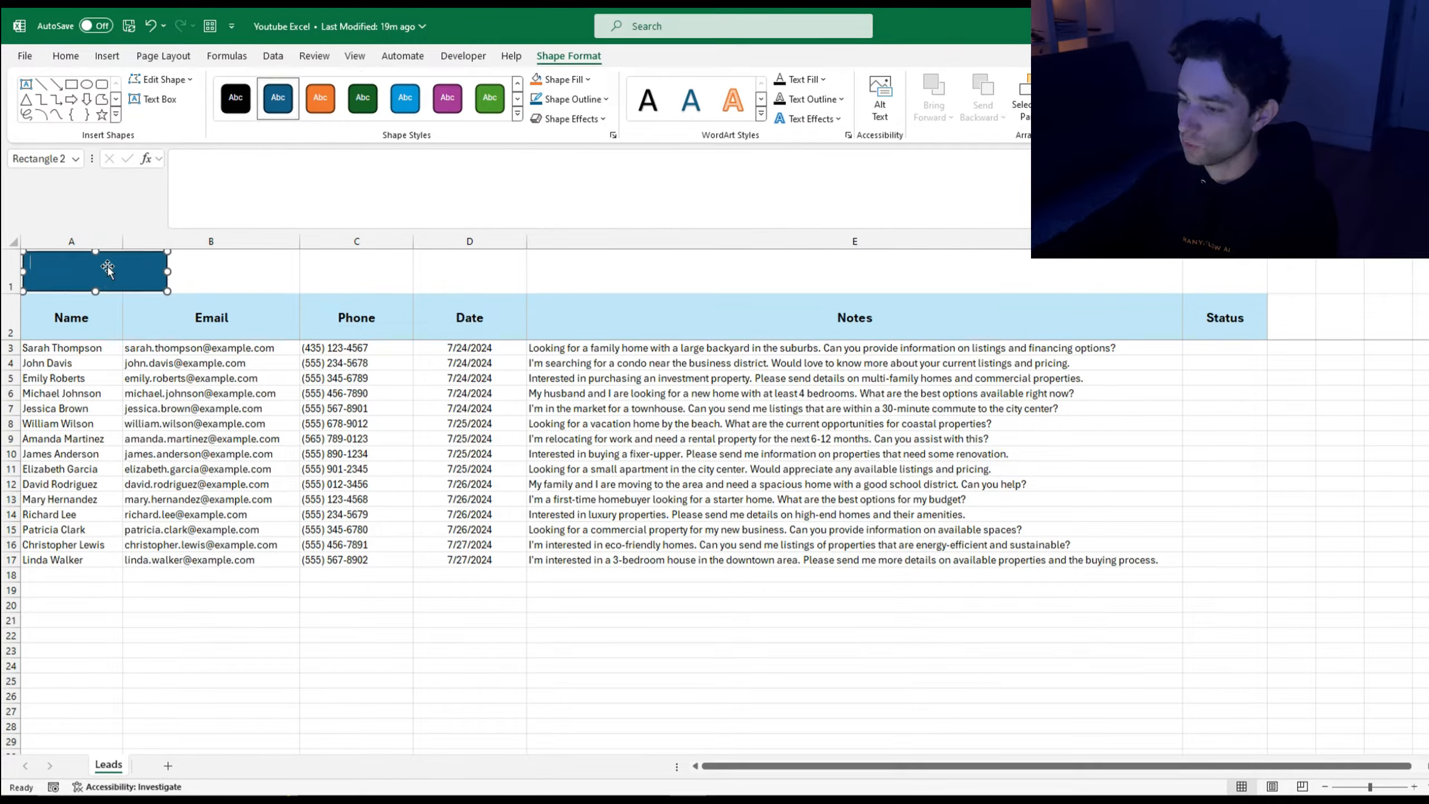
text(Send)
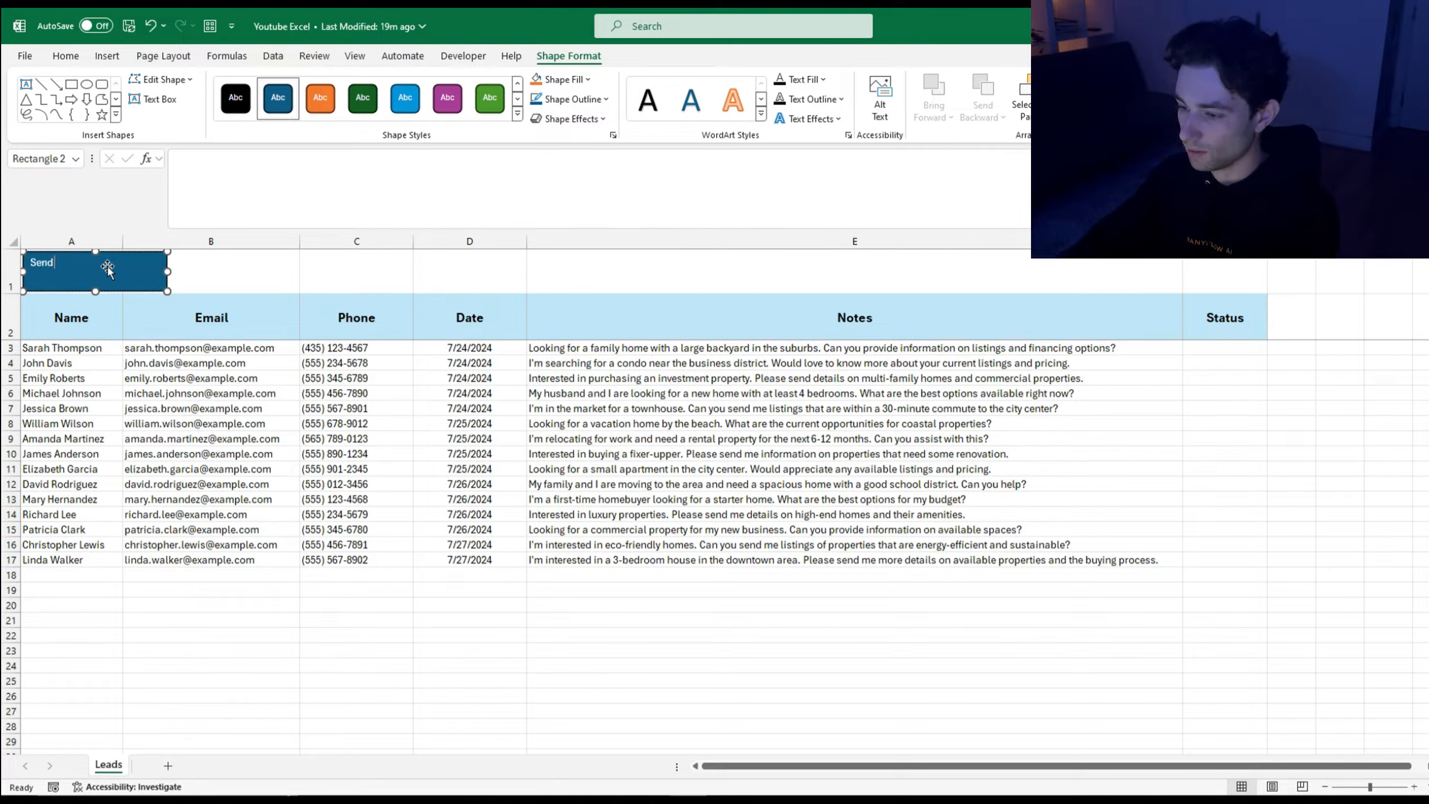
text( Data)
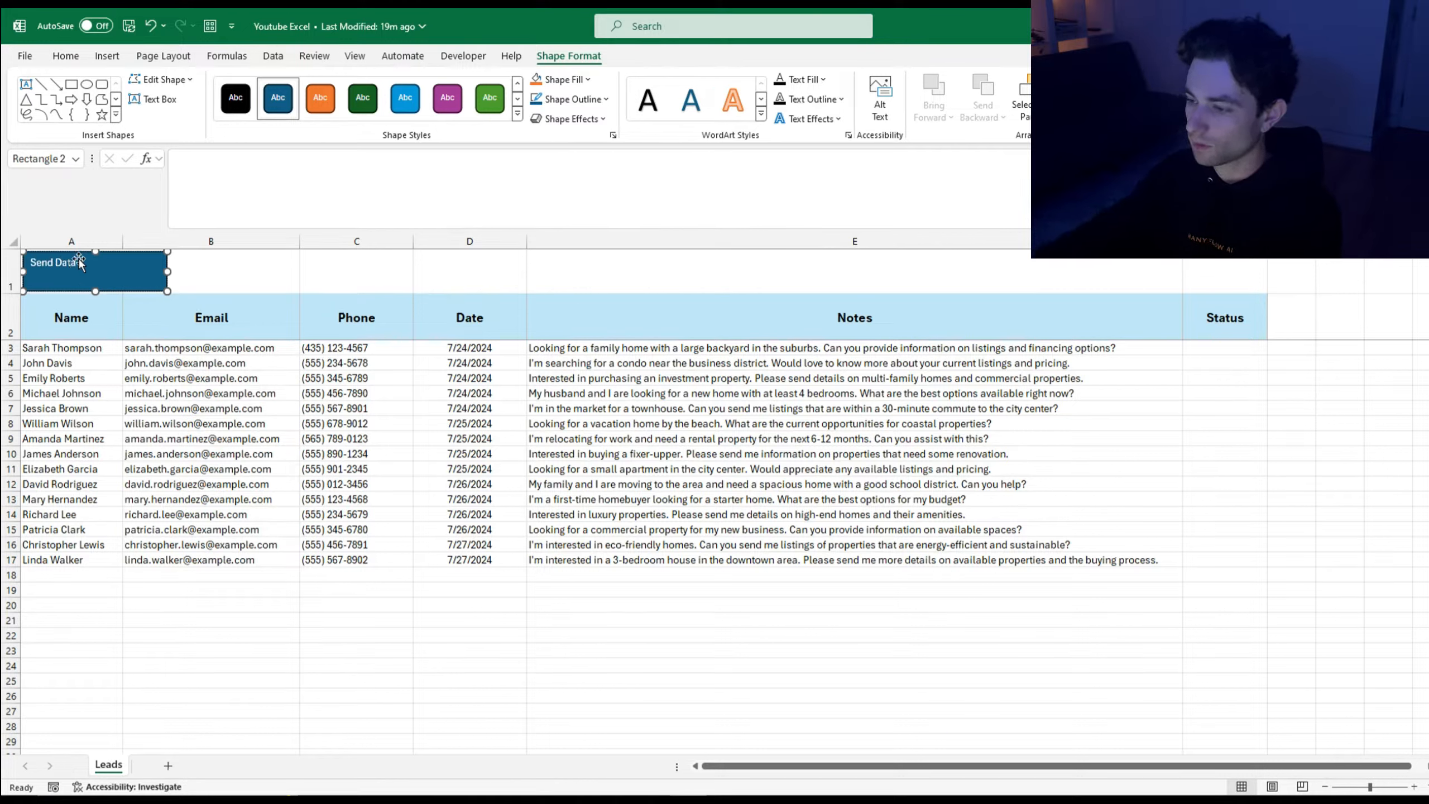
Step: Centre the Send Data text both ways, enlarge it twice, colour it green and bold it
triple_click(63, 267)
click(65, 56)
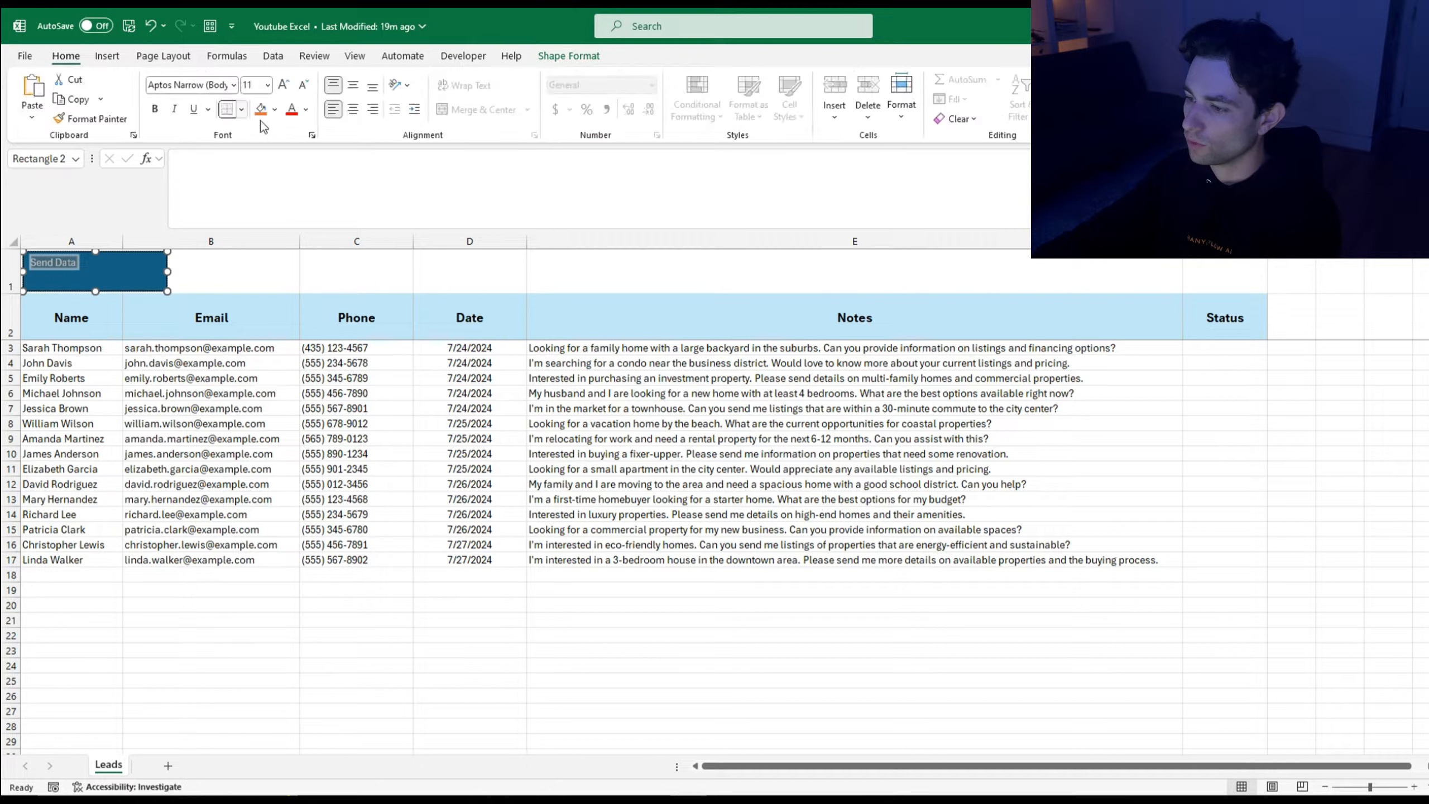
click(352, 109)
click(353, 84)
click(284, 84)
click(284, 85)
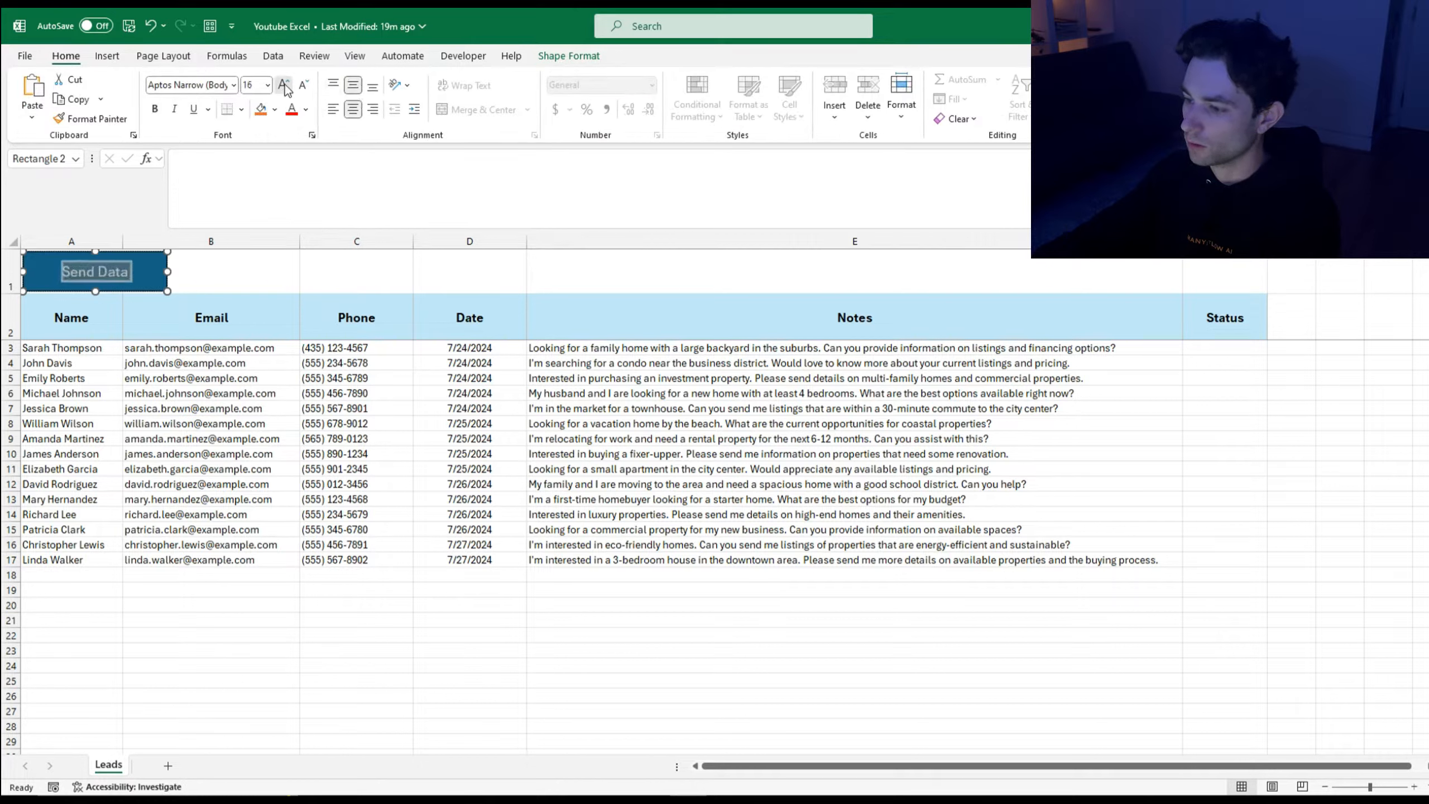
click(284, 84)
click(284, 84)
click(285, 85)
click(306, 110)
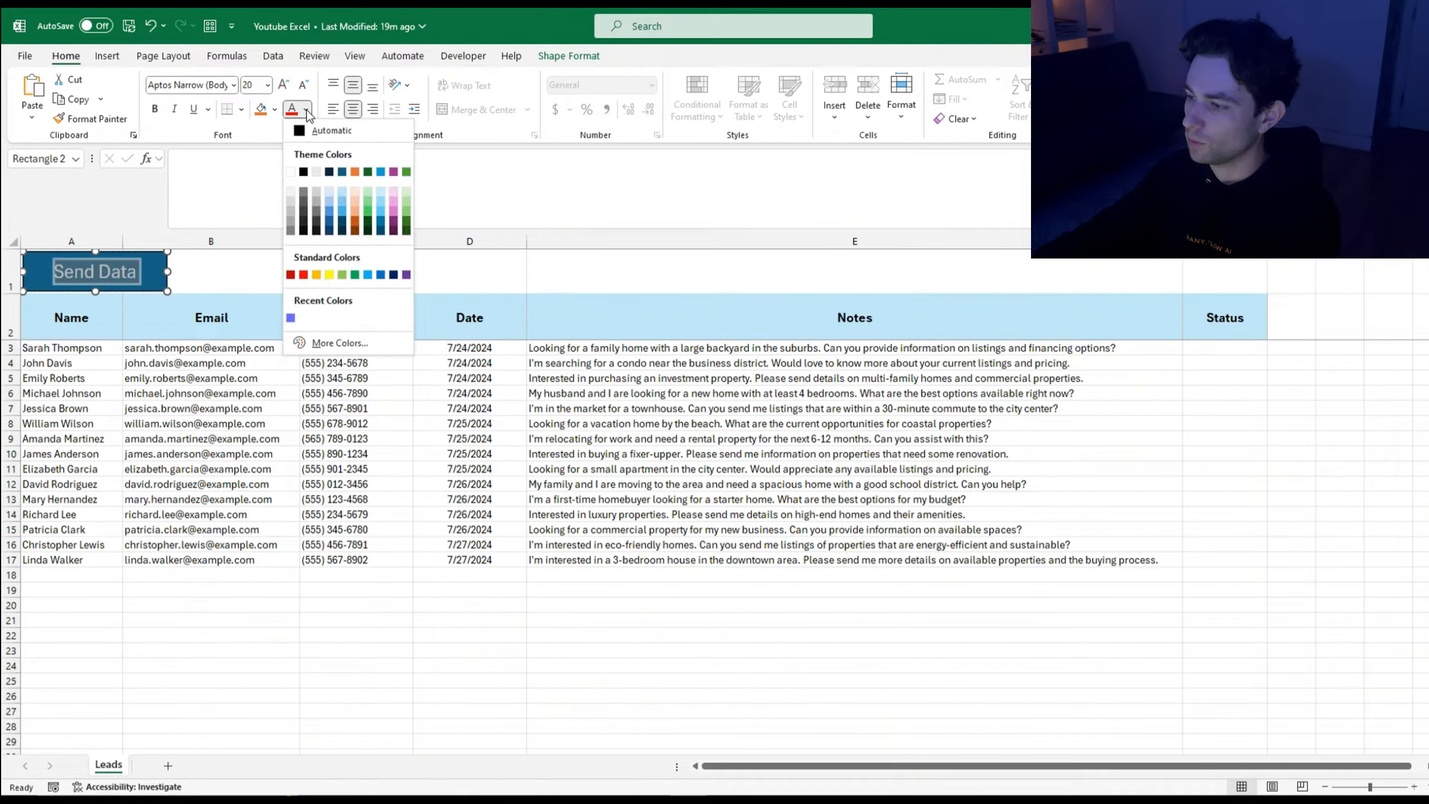
click(405, 213)
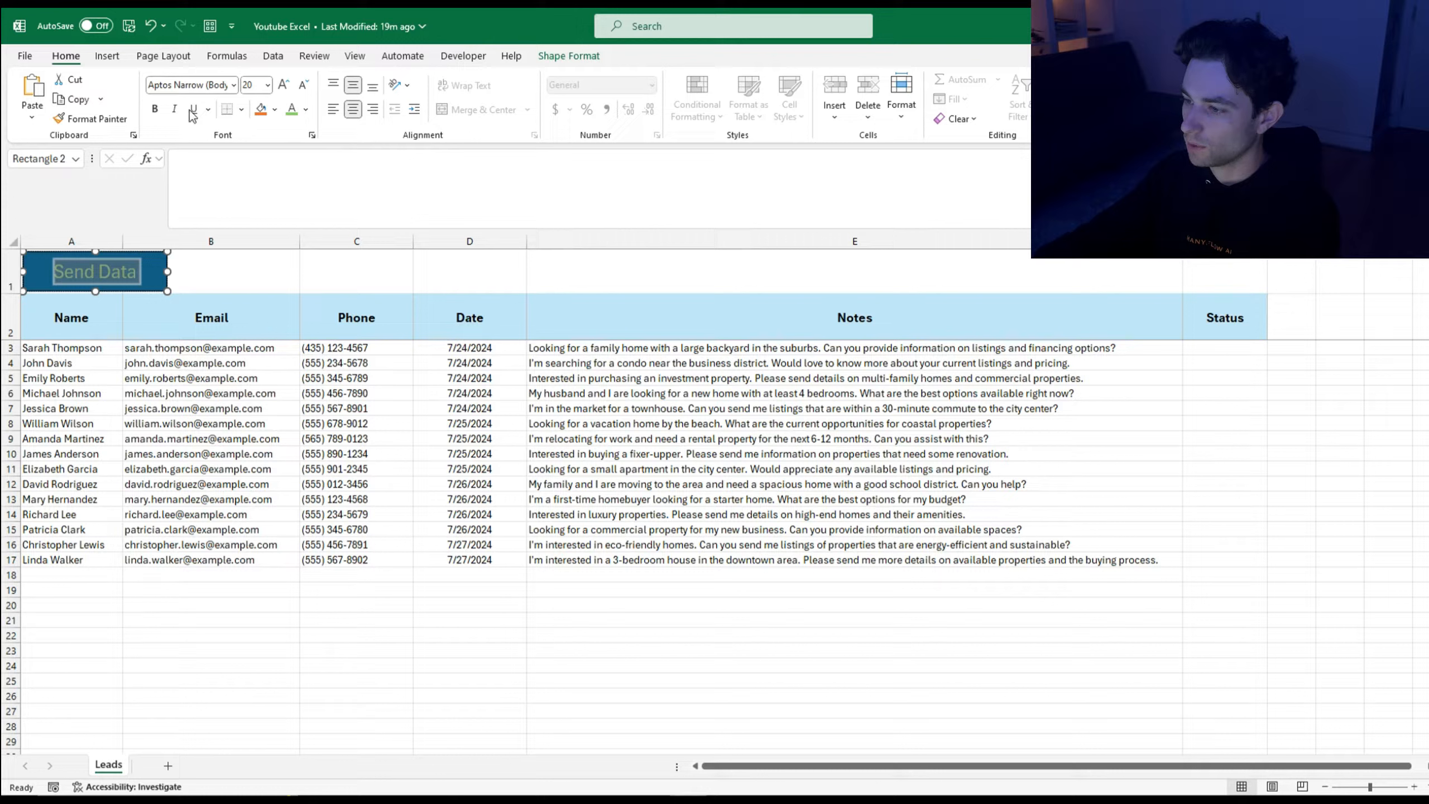
click(155, 111)
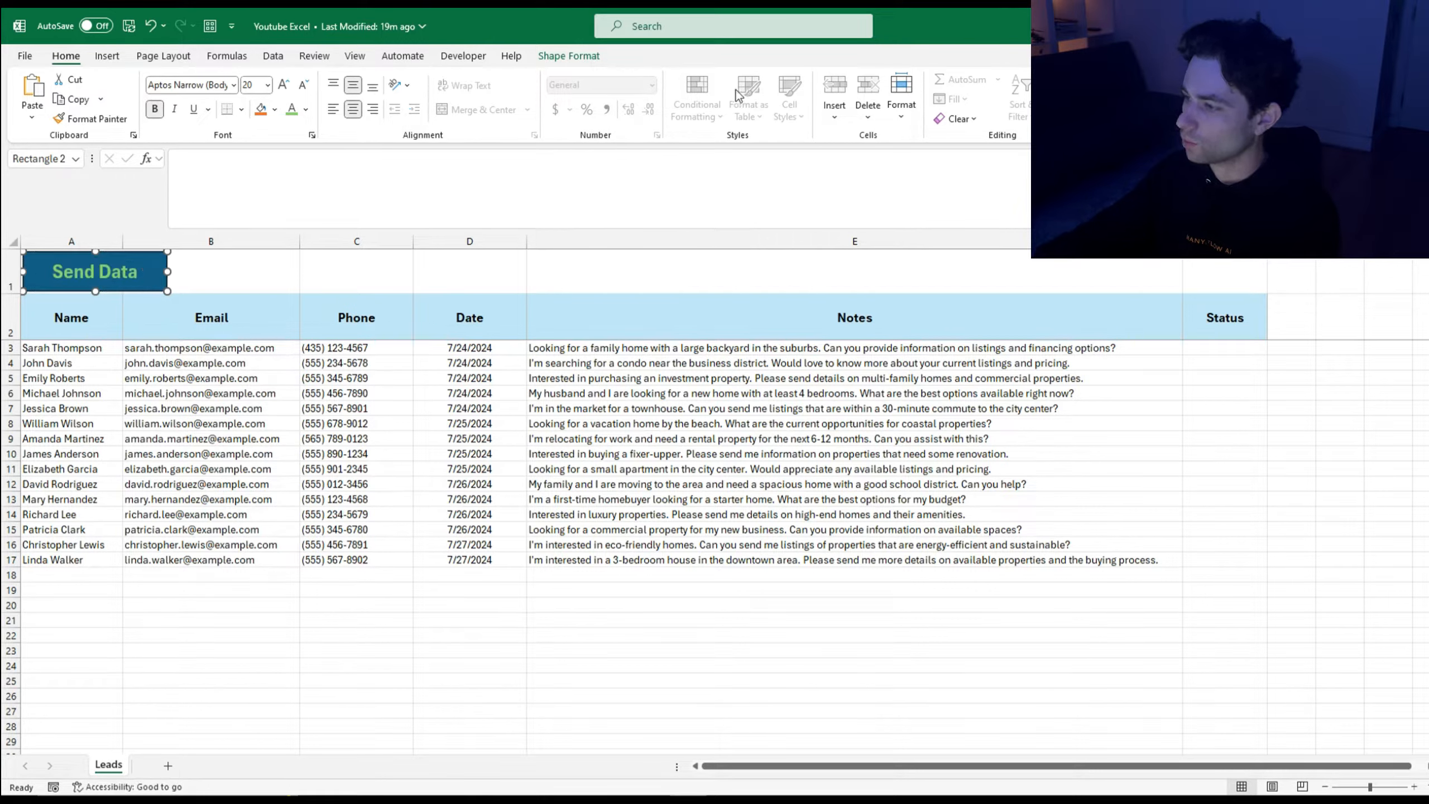
Step: Give the button a light blue shape outline and a light blue shape fill
click(565, 58)
click(606, 99)
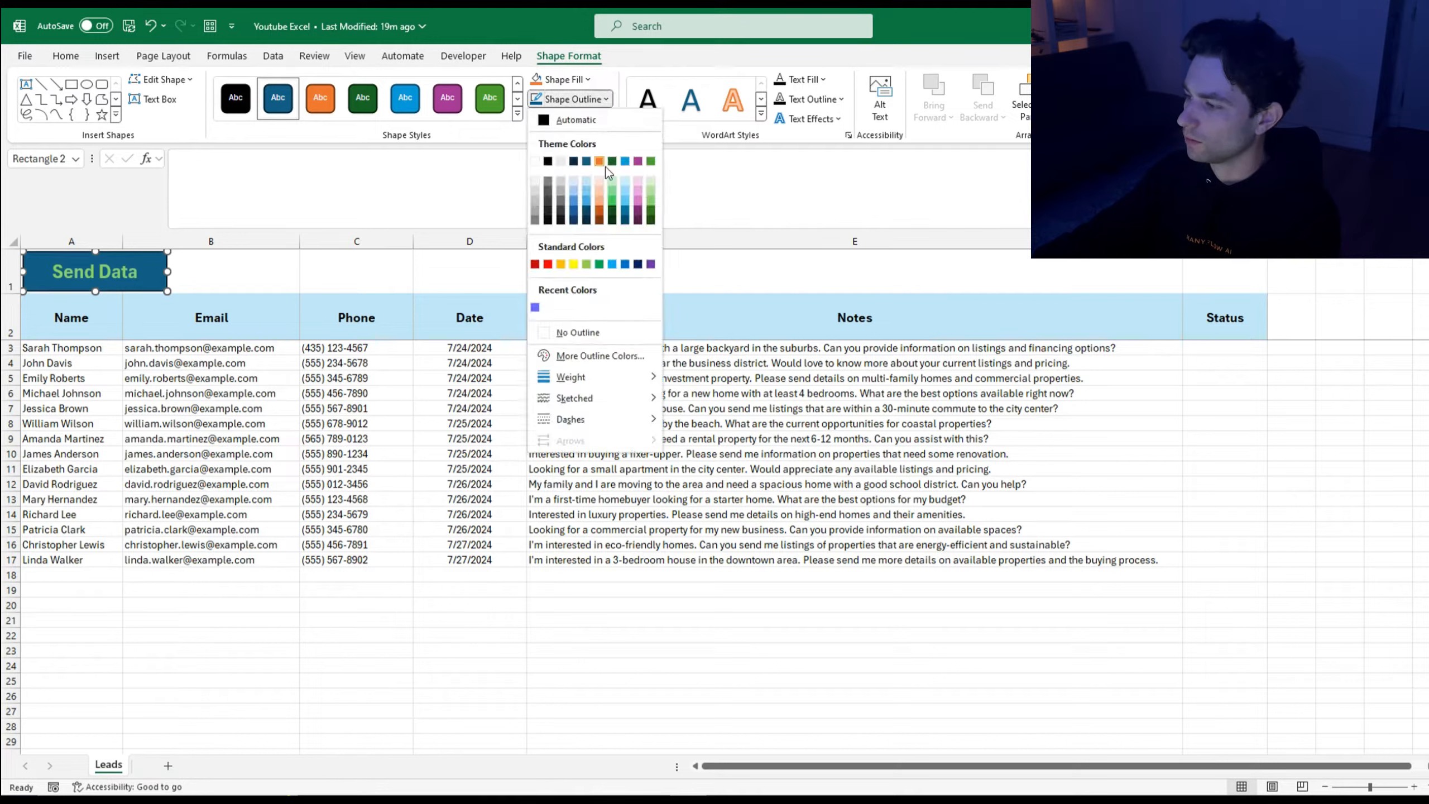
click(586, 192)
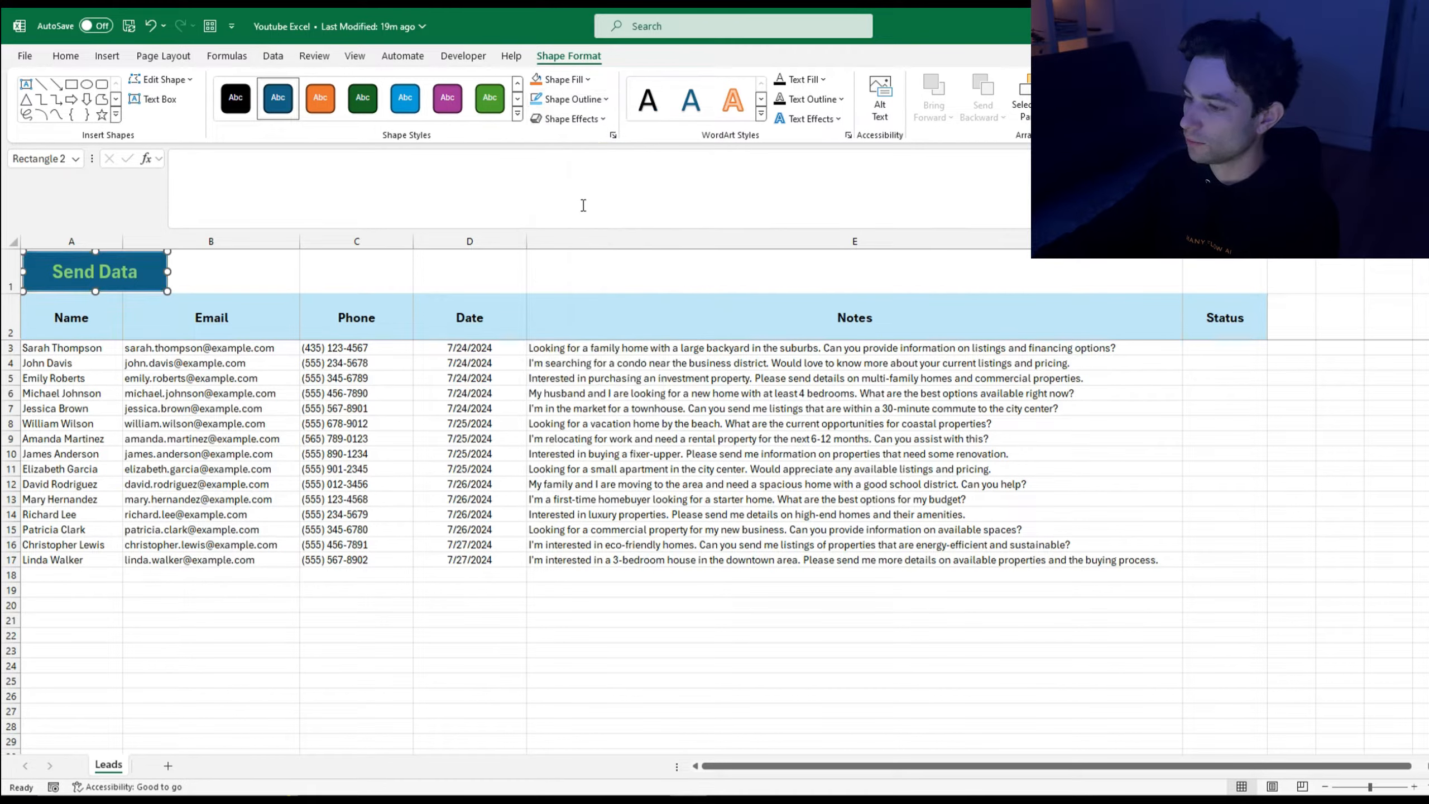
click(606, 99)
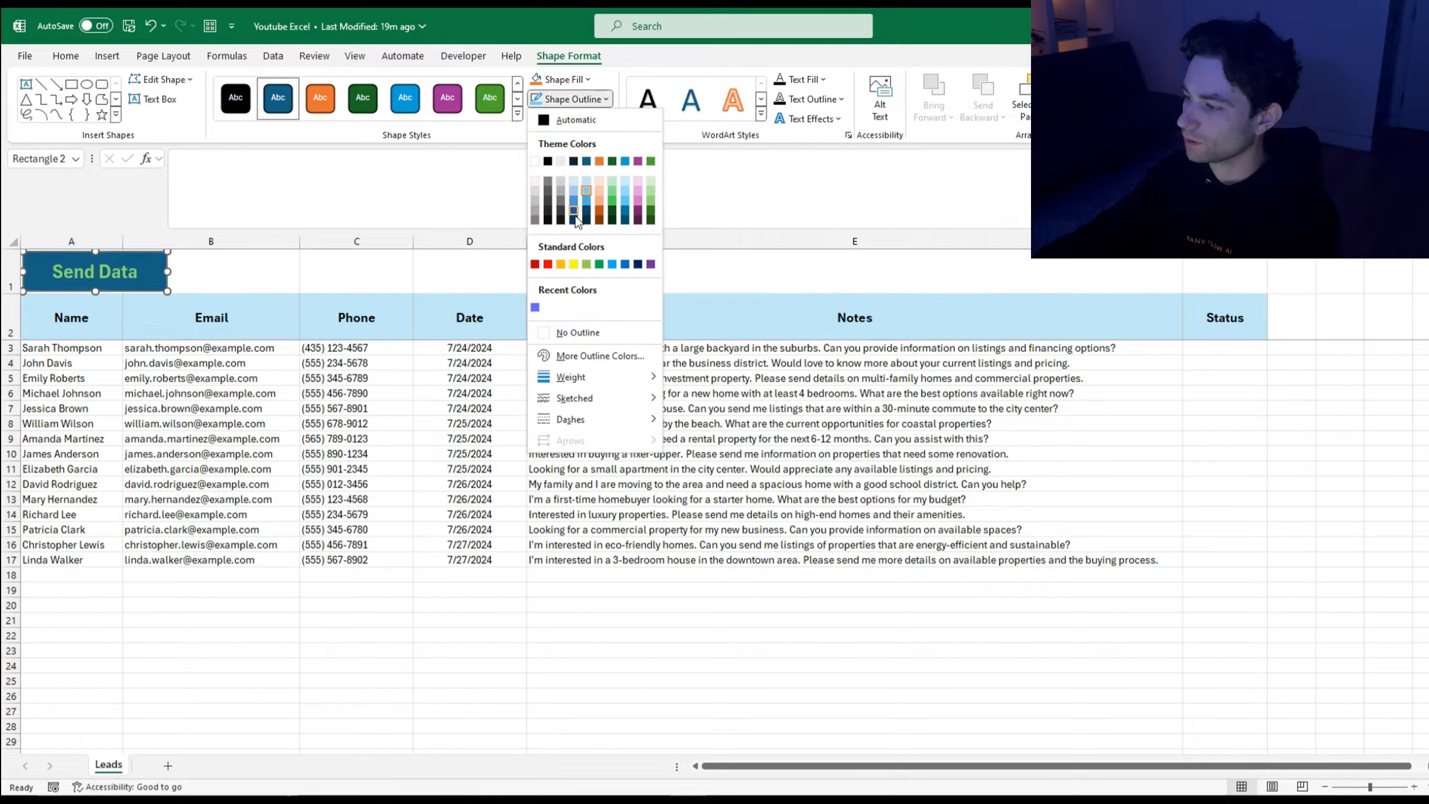
click(599, 200)
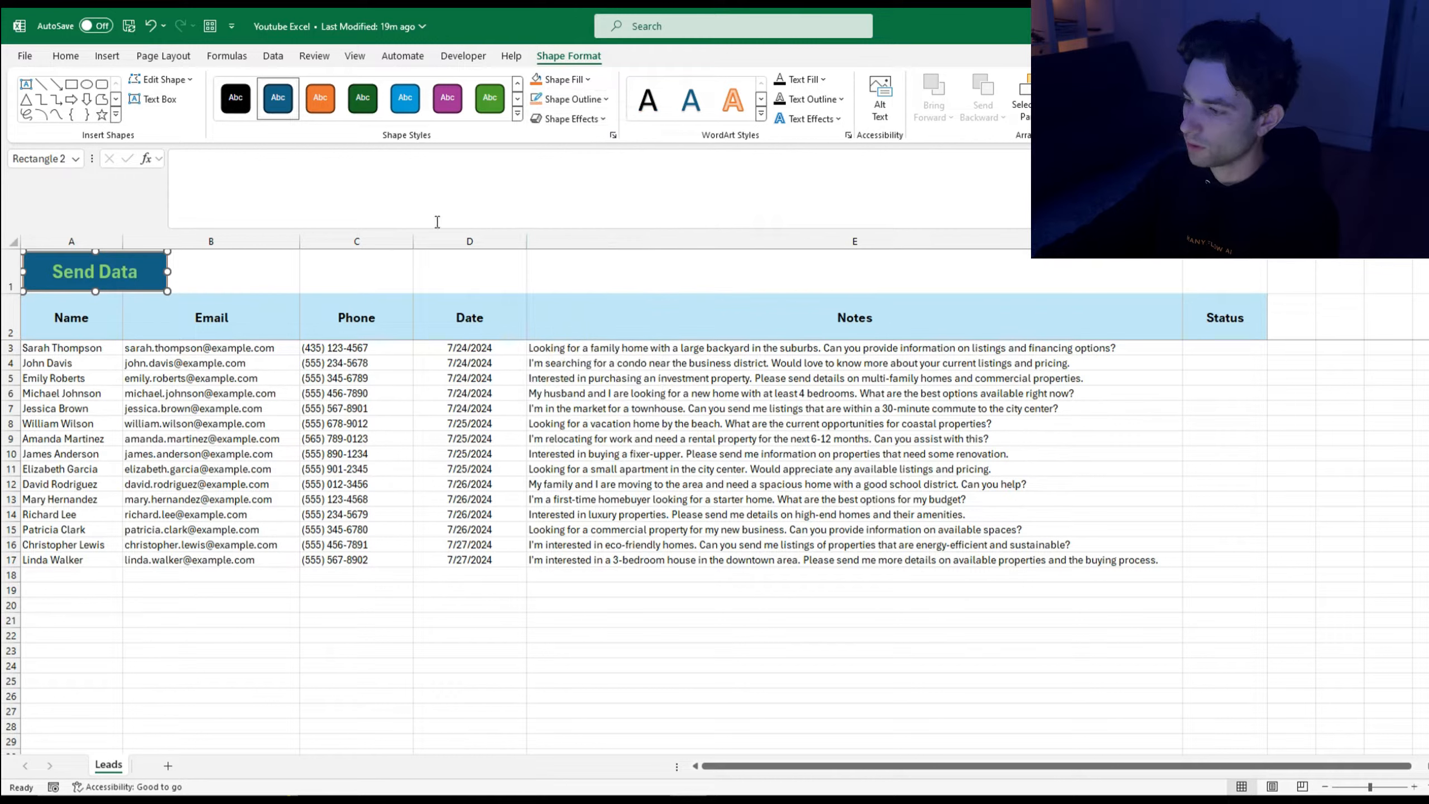
click(587, 79)
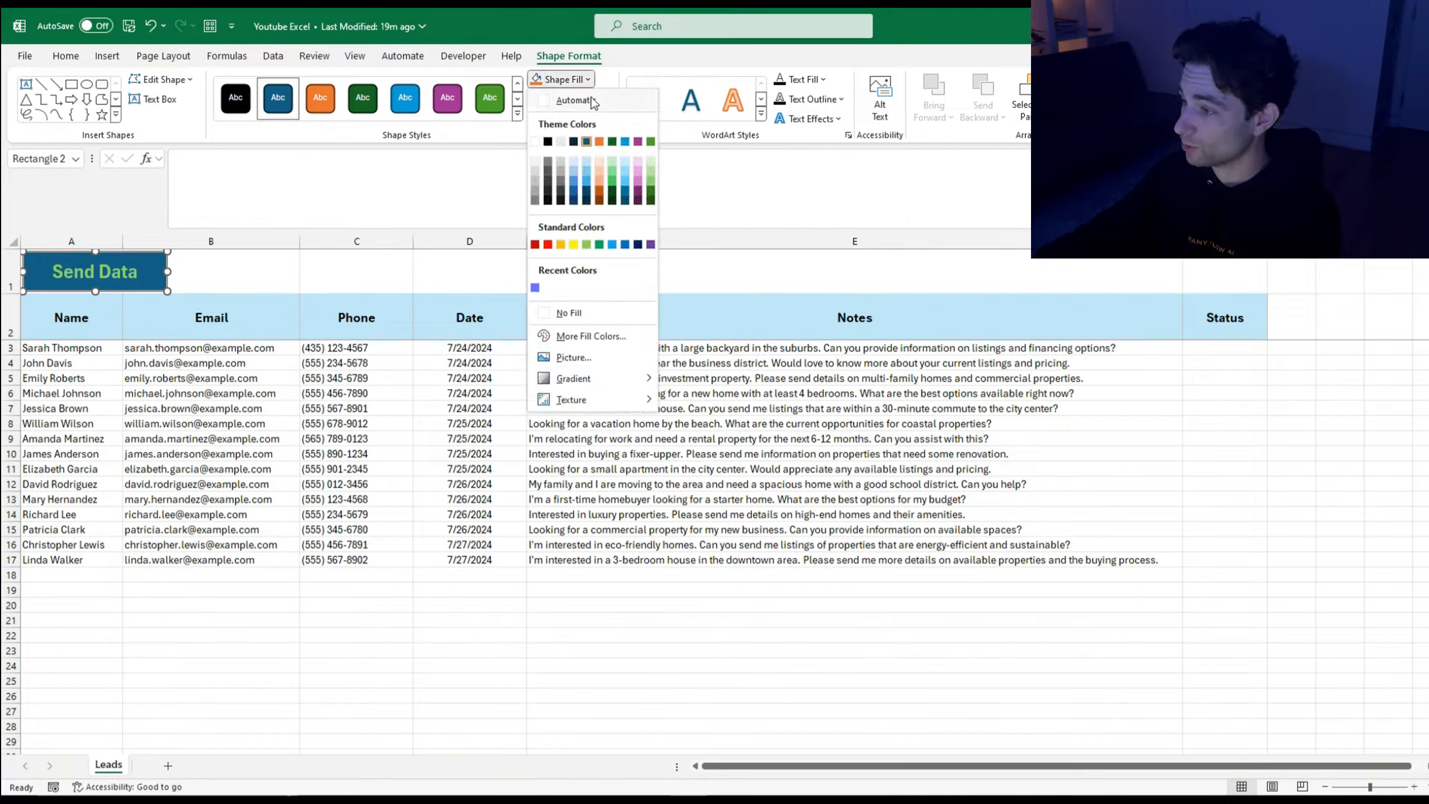
click(585, 192)
click(308, 272)
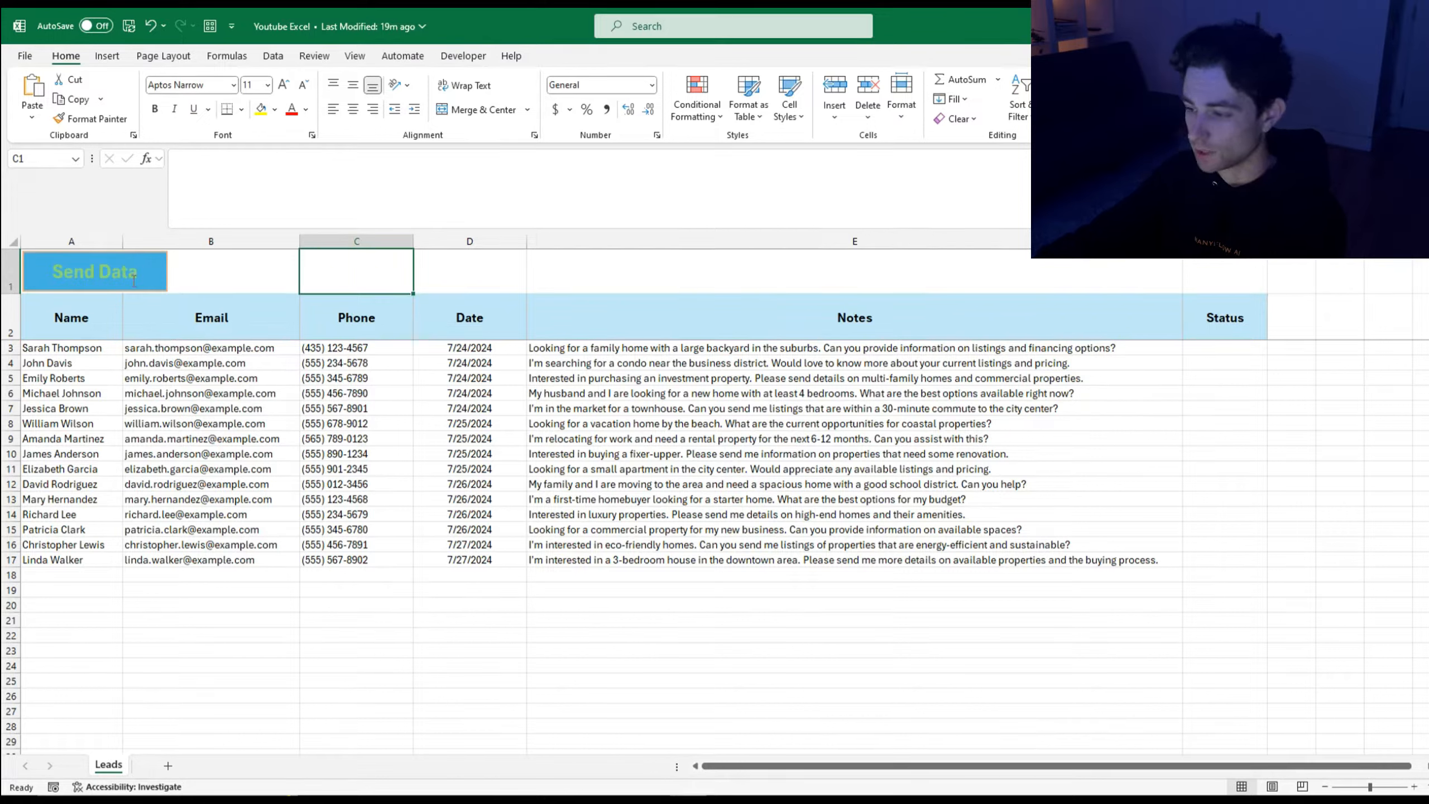
Step: Assign the SendRangeToWebhook macro to the Send Data shape via Assign Macro
right_click(118, 271)
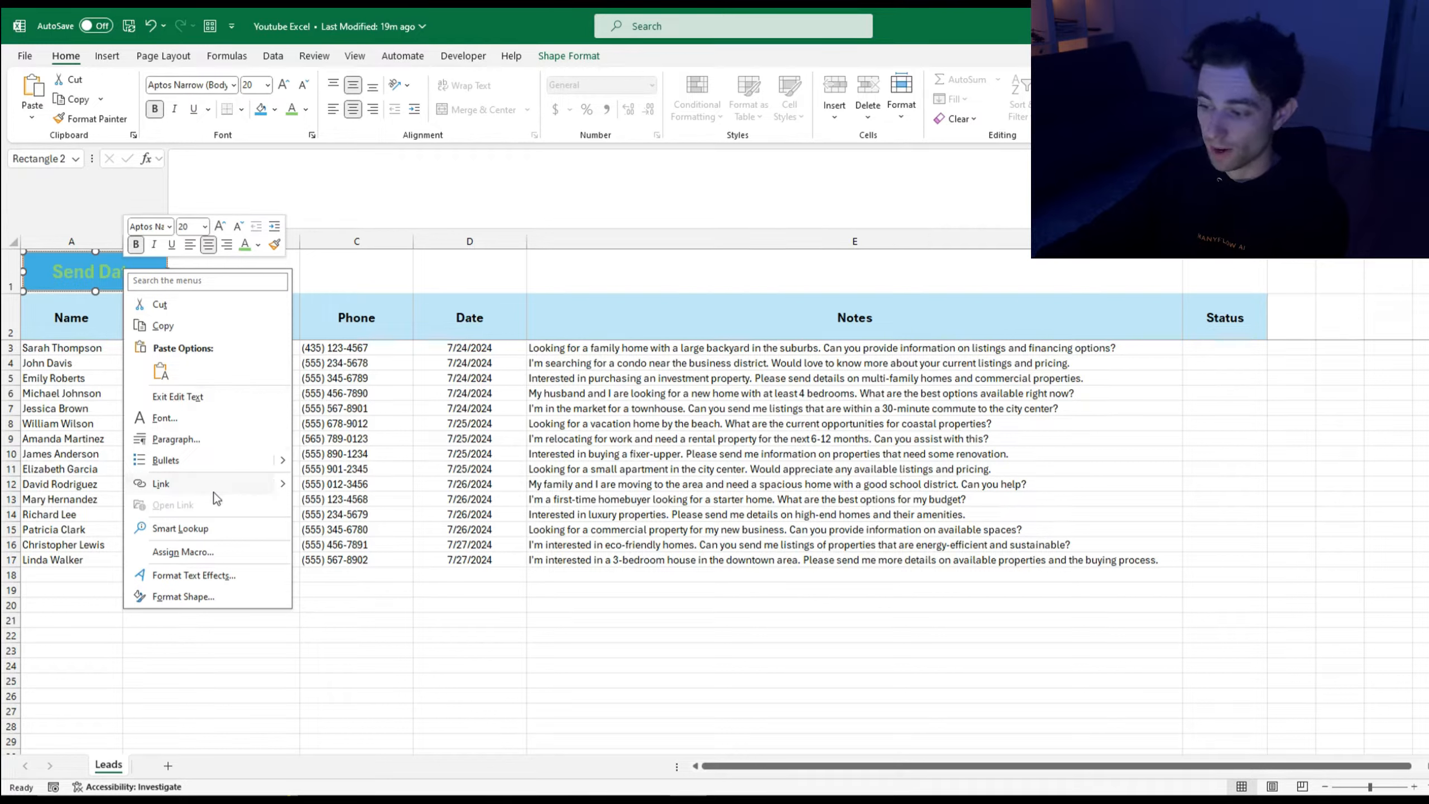
click(232, 554)
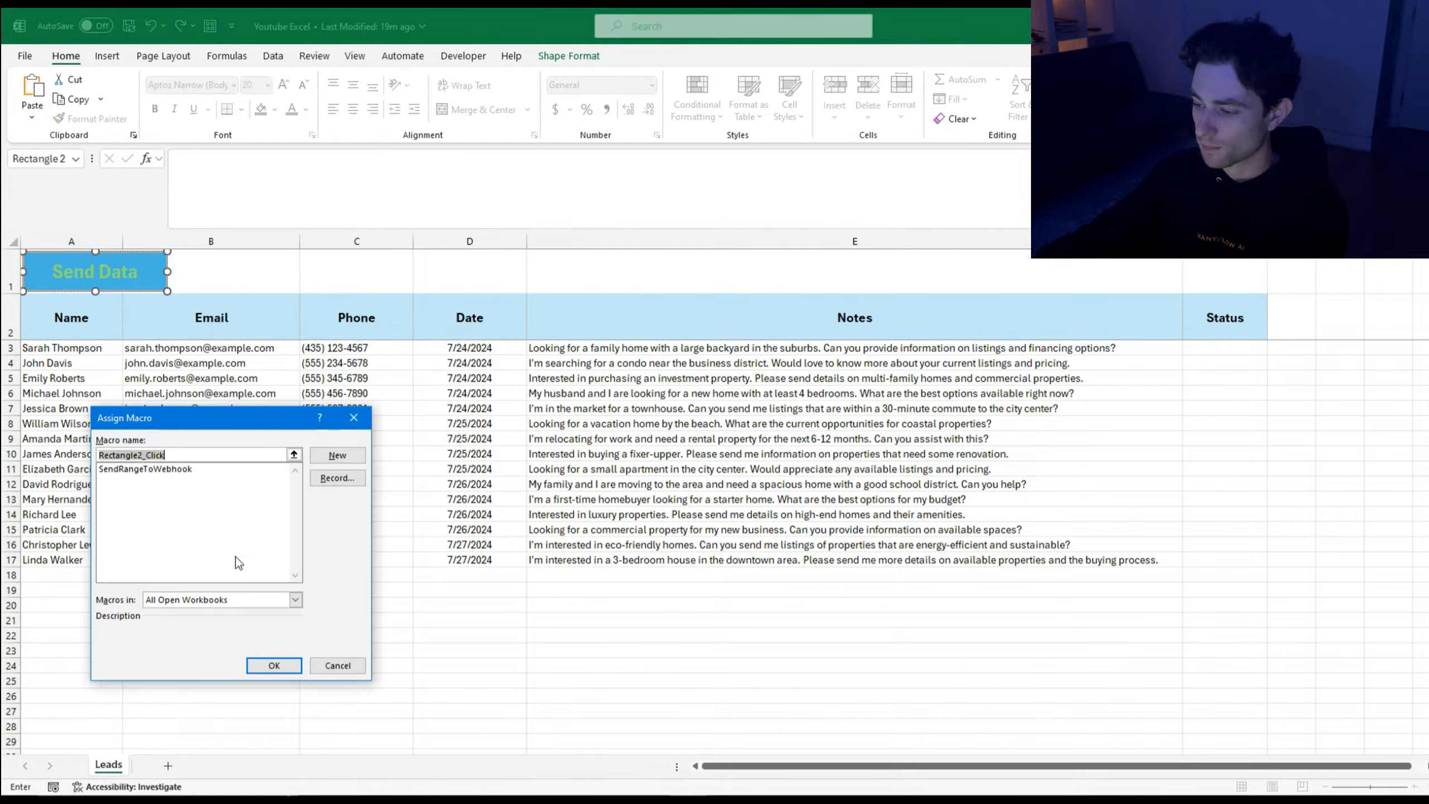
click(132, 471)
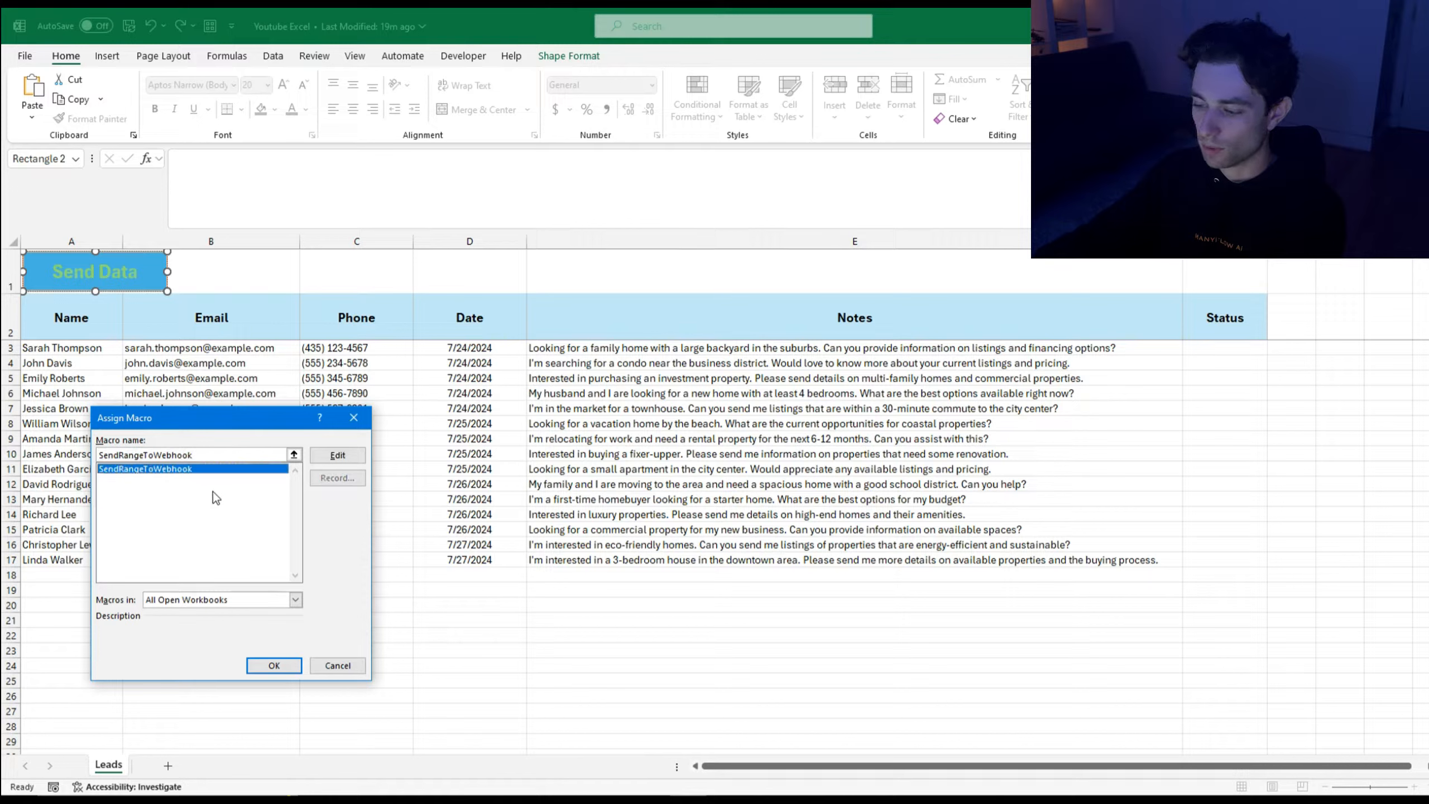
click(280, 667)
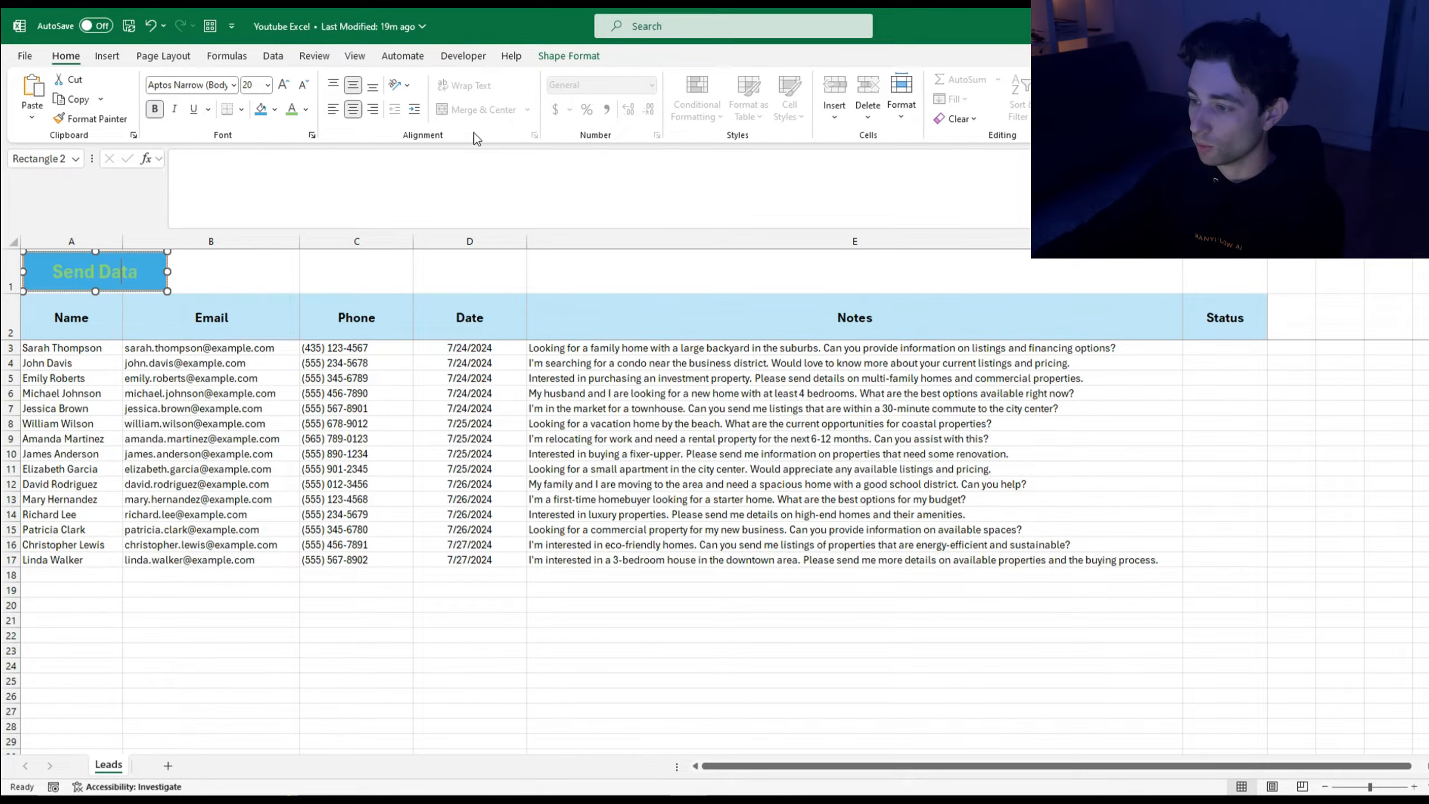
click(465, 58)
Step: Review the SendRangeToWebhook code in Module1, close the editor, and select cells B8 and D8
click(30, 102)
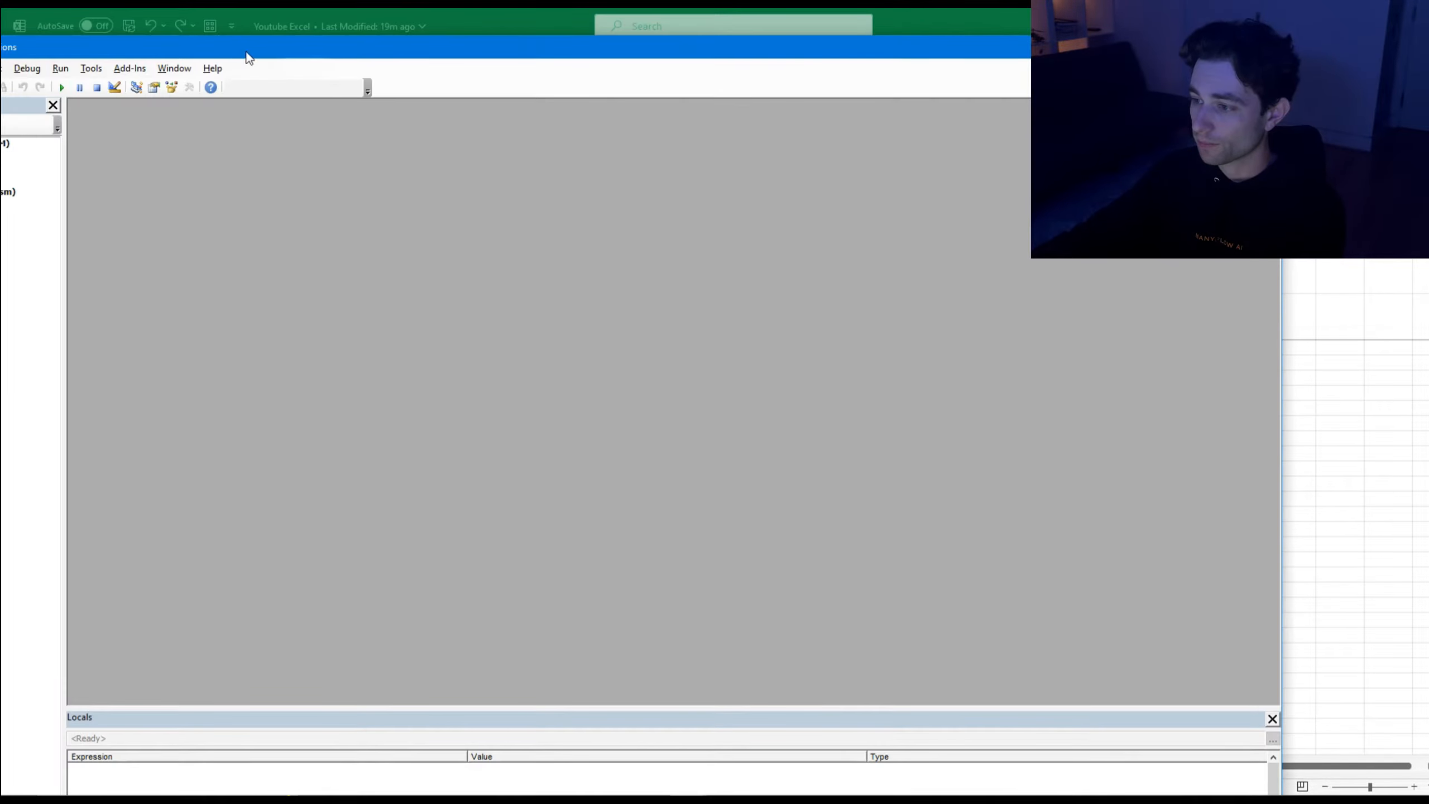
double_click(190, 232)
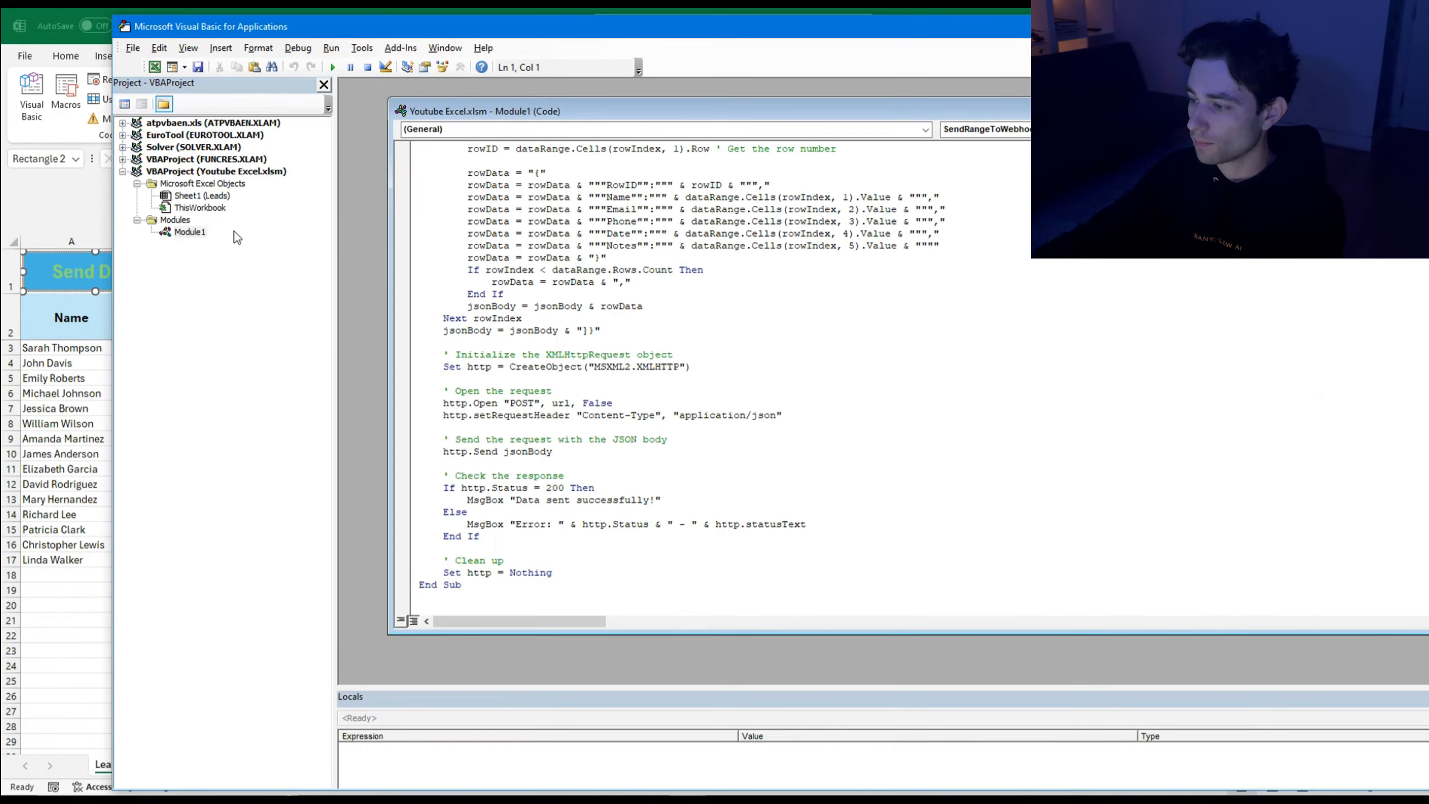
scroll(637, 292, up, 9)
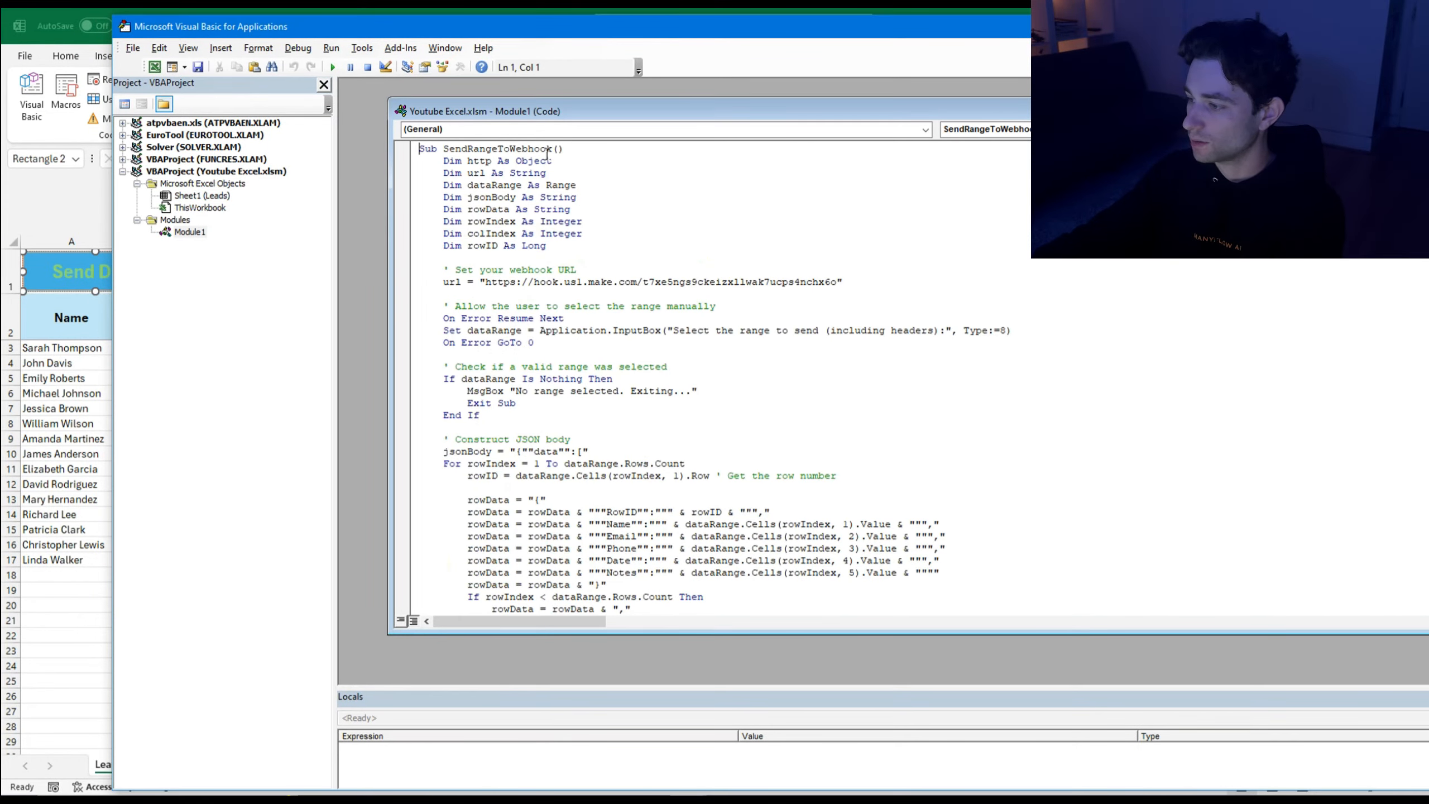
drag(549, 150, 446, 149)
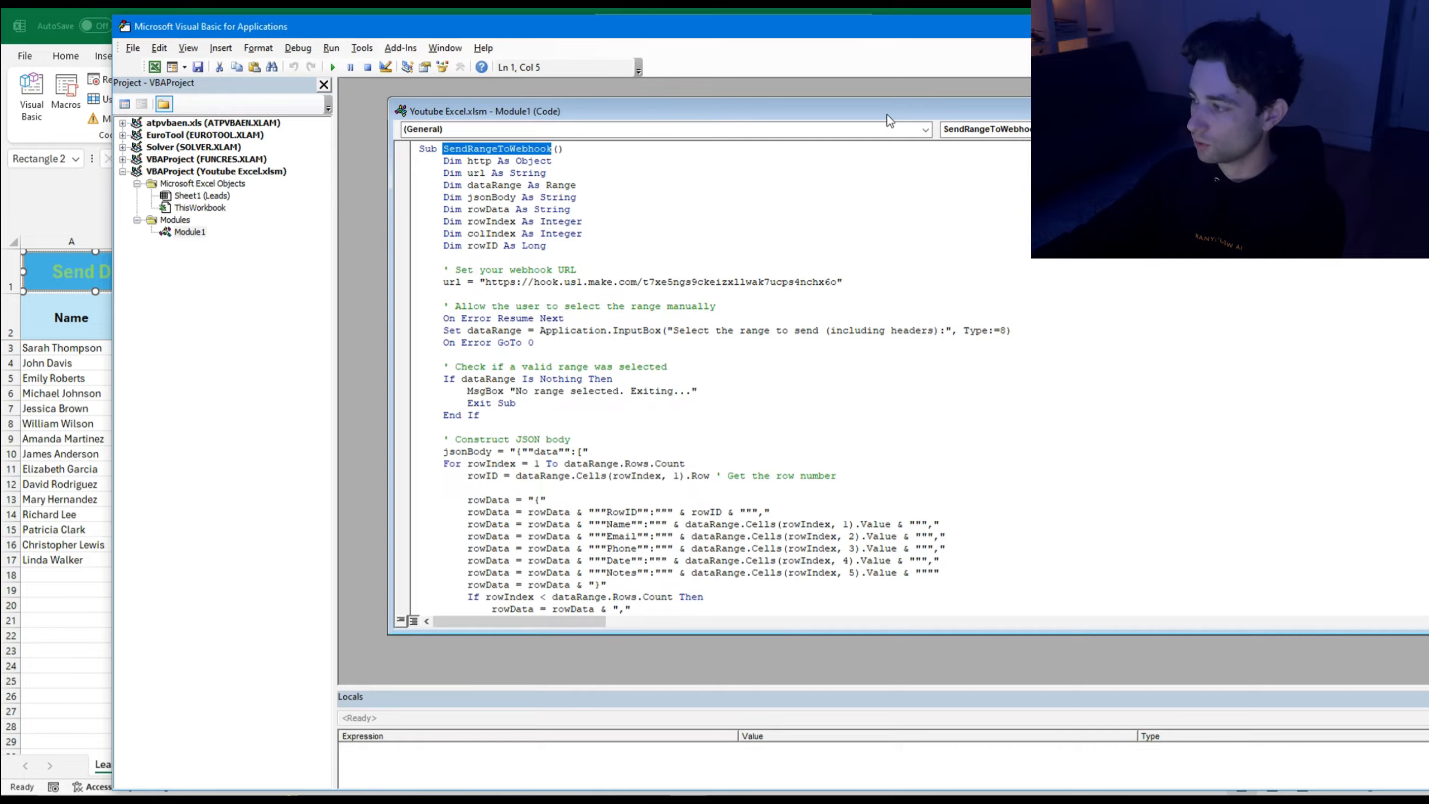
drag(1009, 23, 715, 35)
click(1249, 37)
click(281, 425)
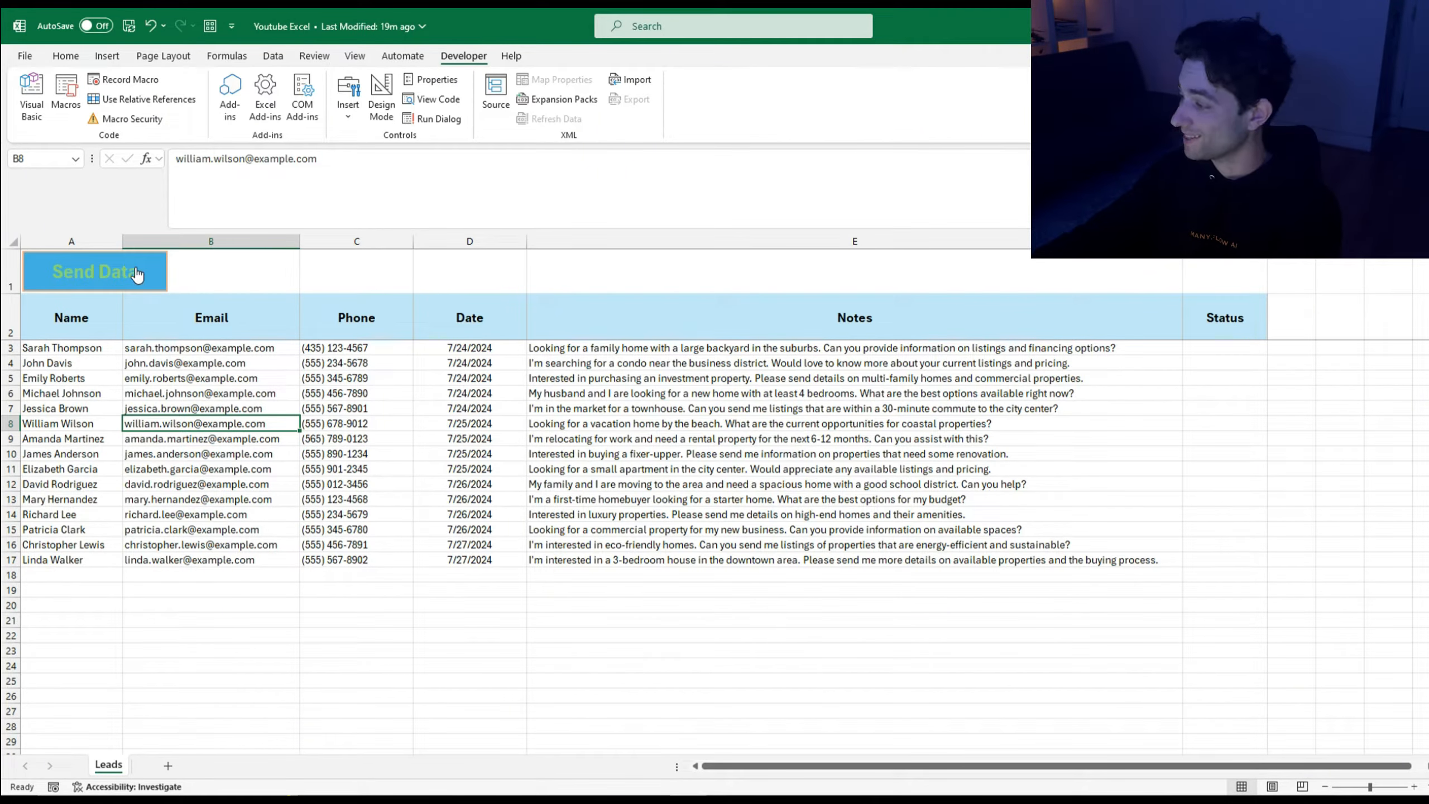
click(462, 422)
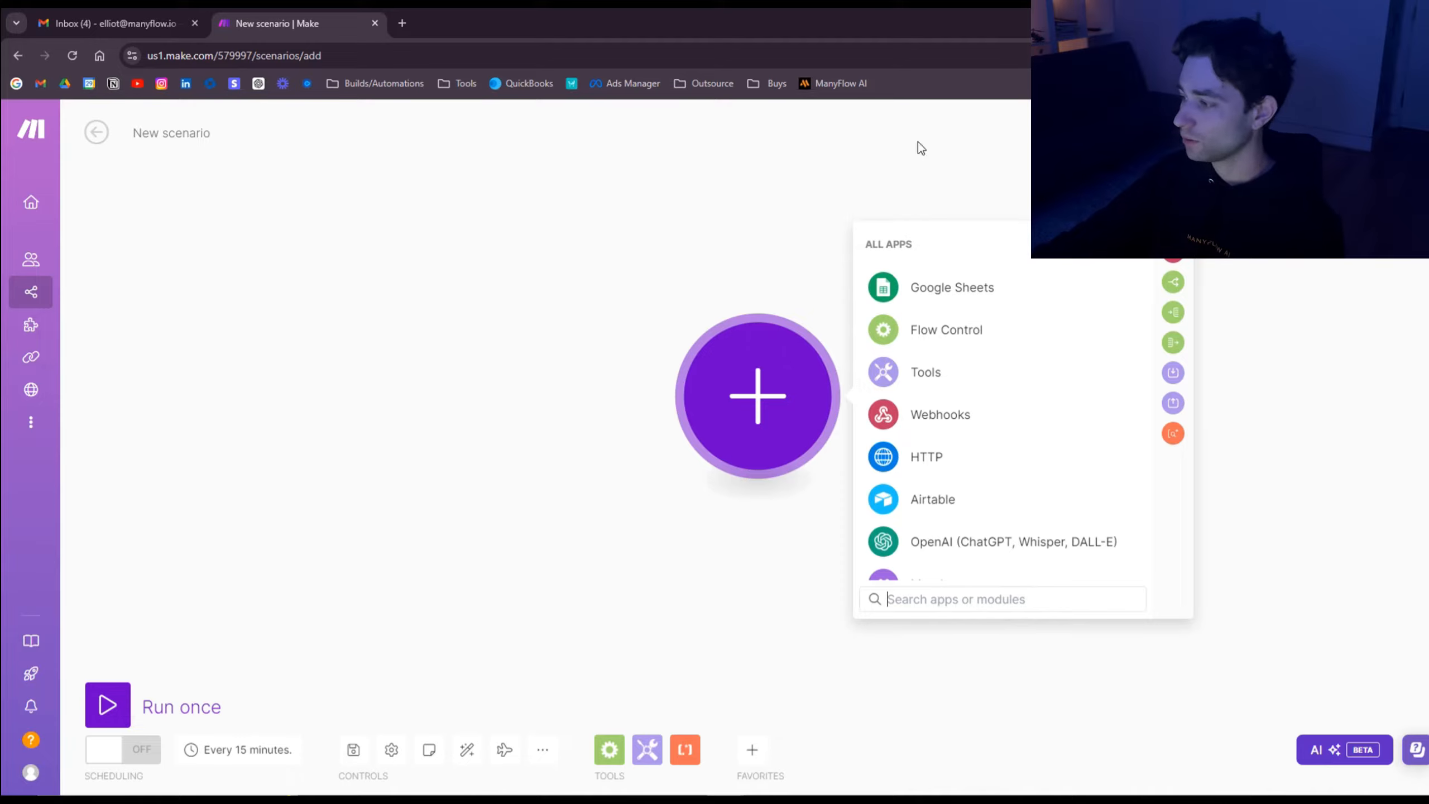
Step: Rename the scenario to 'Youtube Excel send email'
click(186, 134)
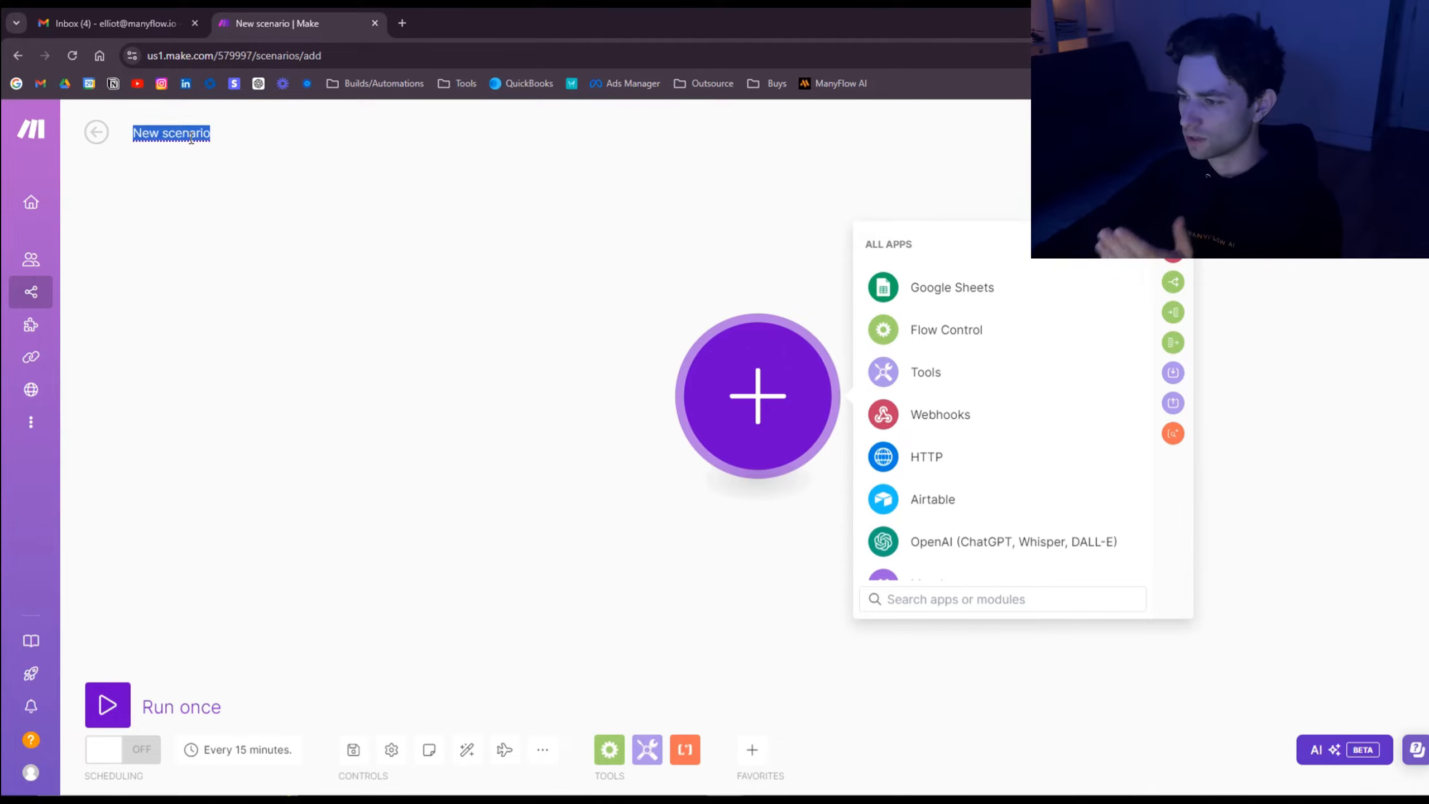
text(Youtub)
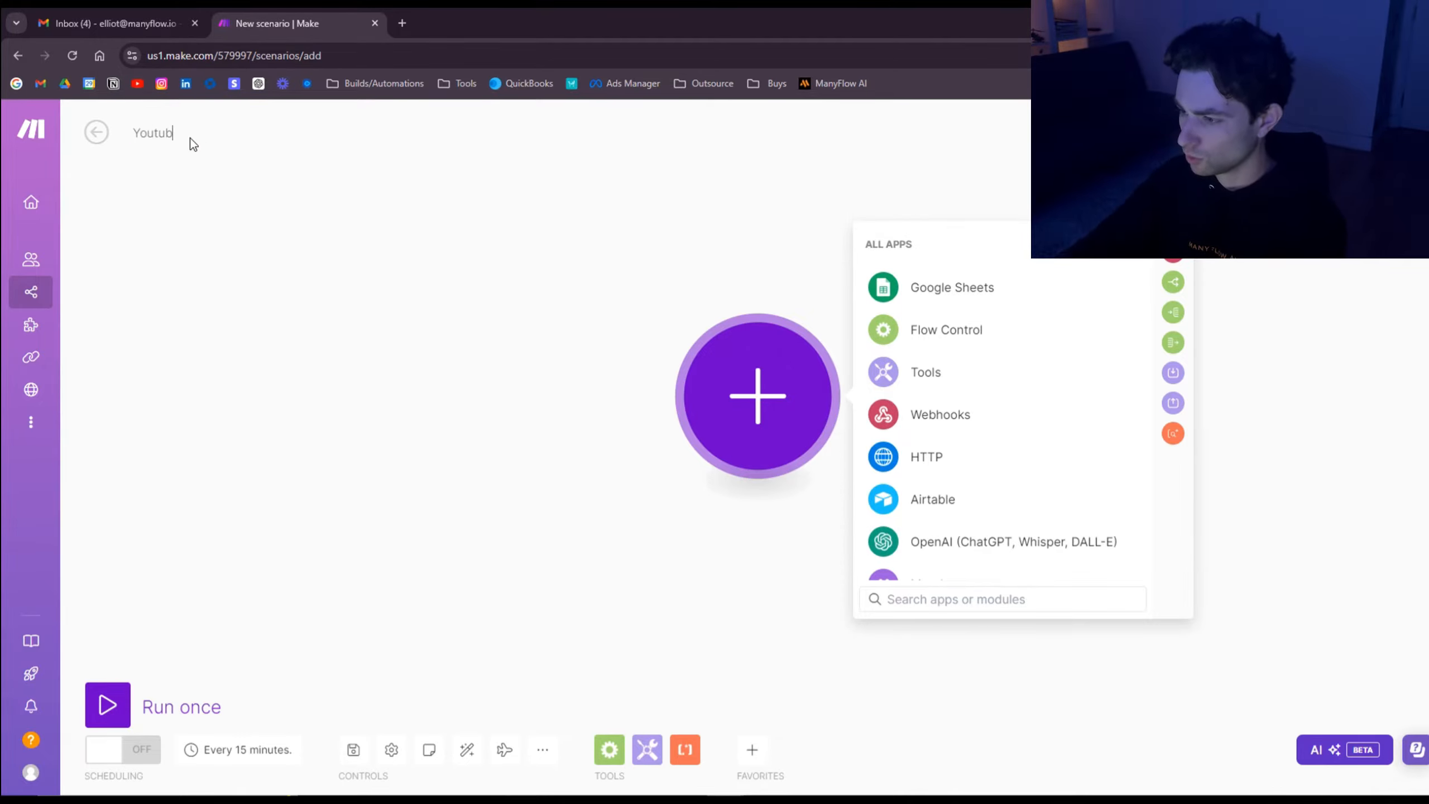
text(e Excel s)
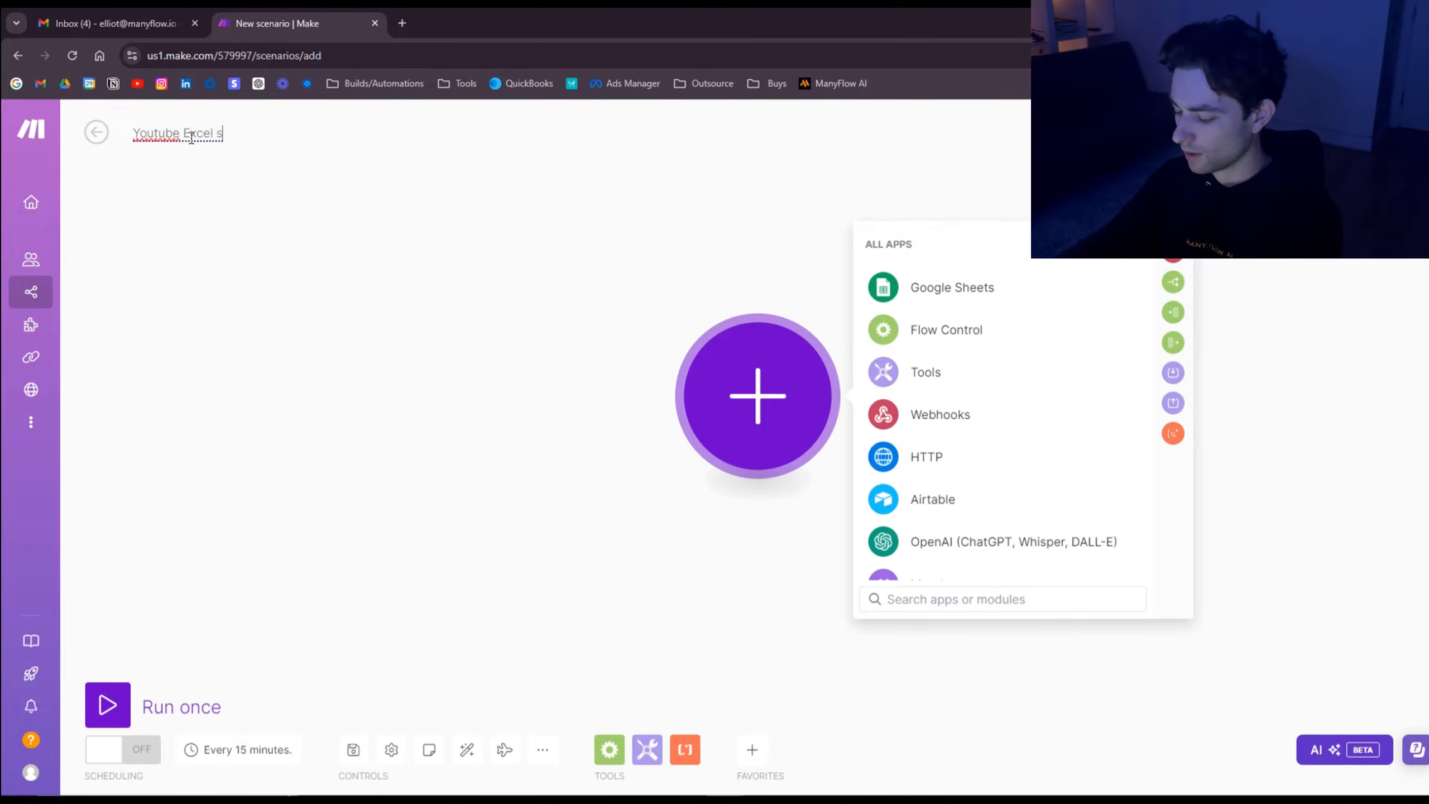
text(end emails)
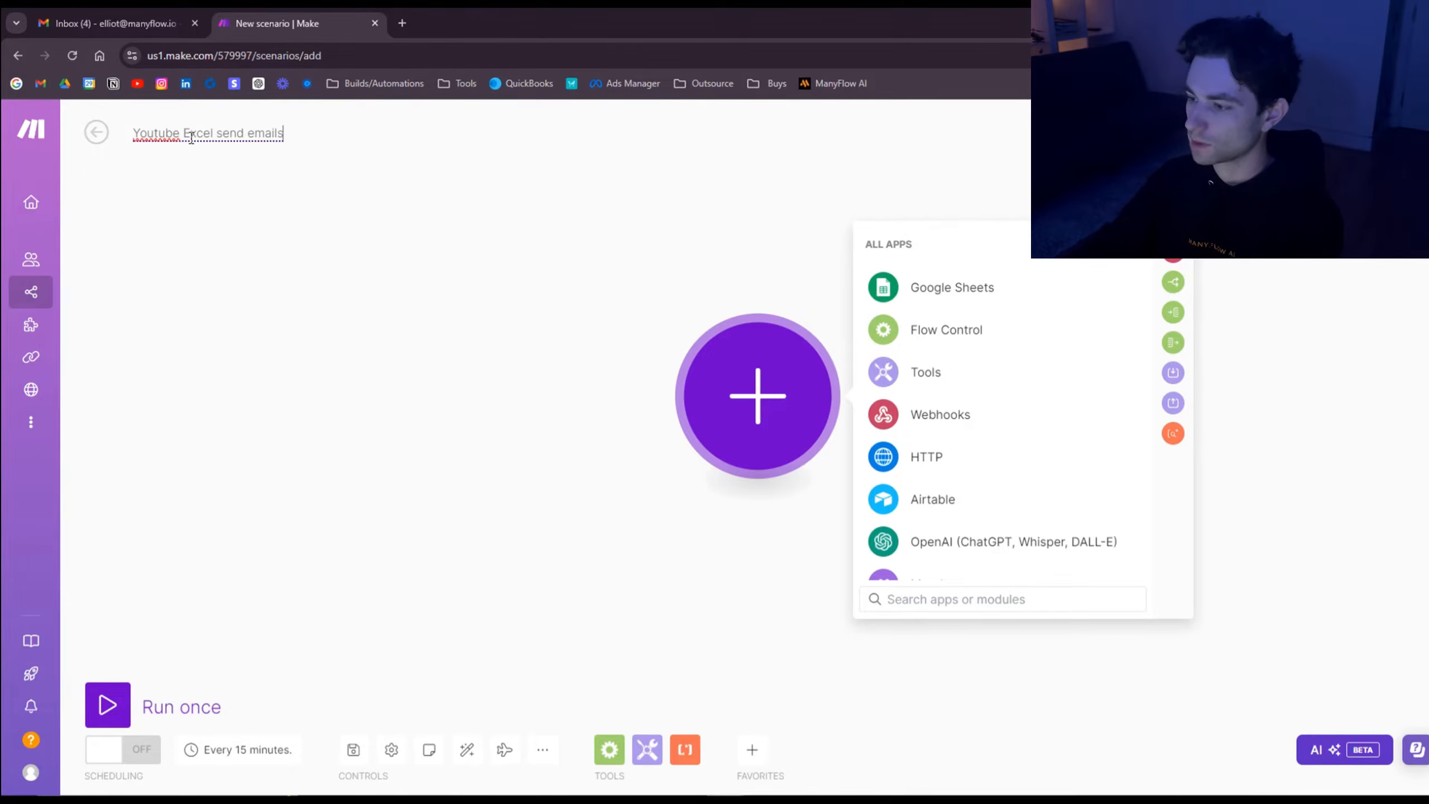
click(419, 243)
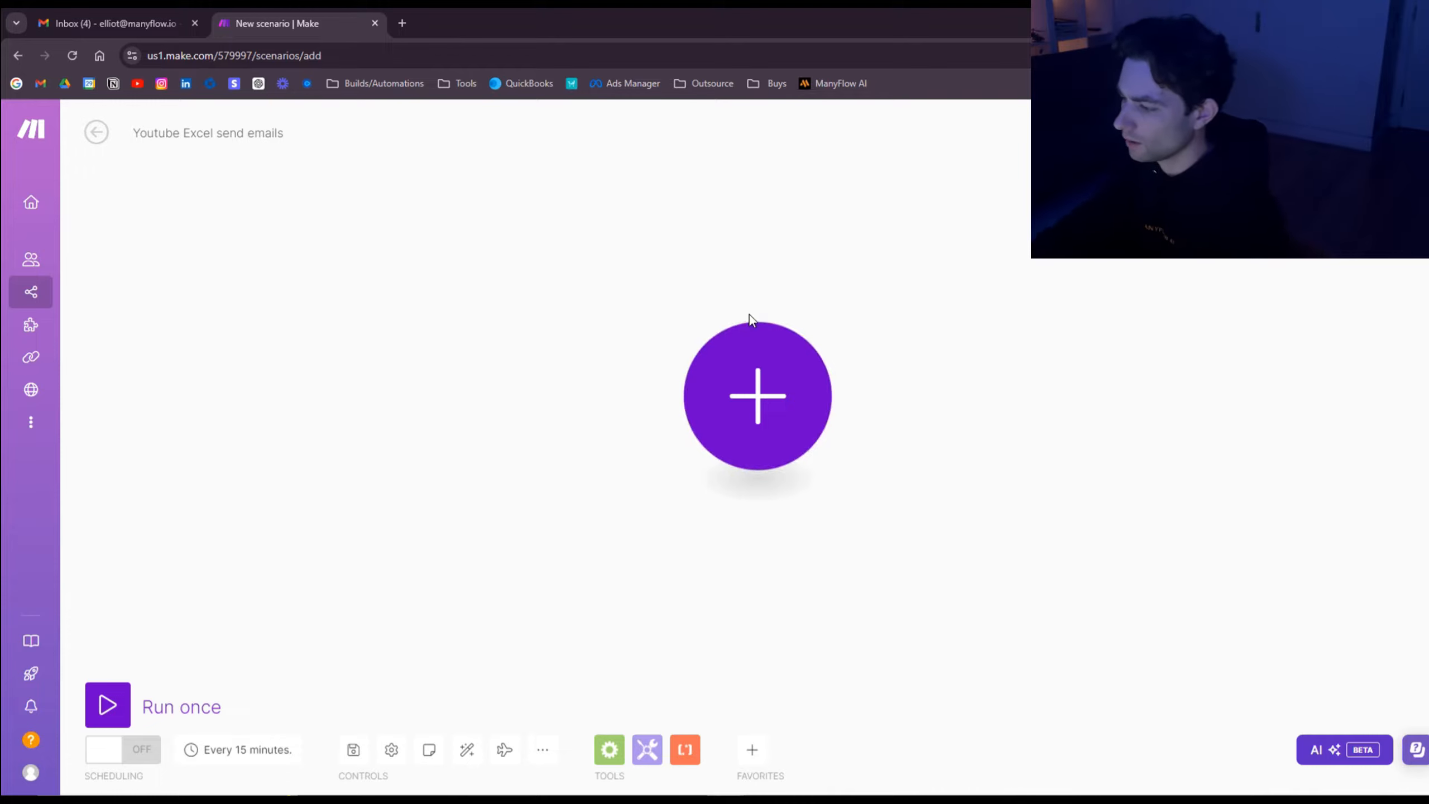
Step: Add a Webhooks Custom webhook module as the first module, found by searching 'webhoo'
click(779, 398)
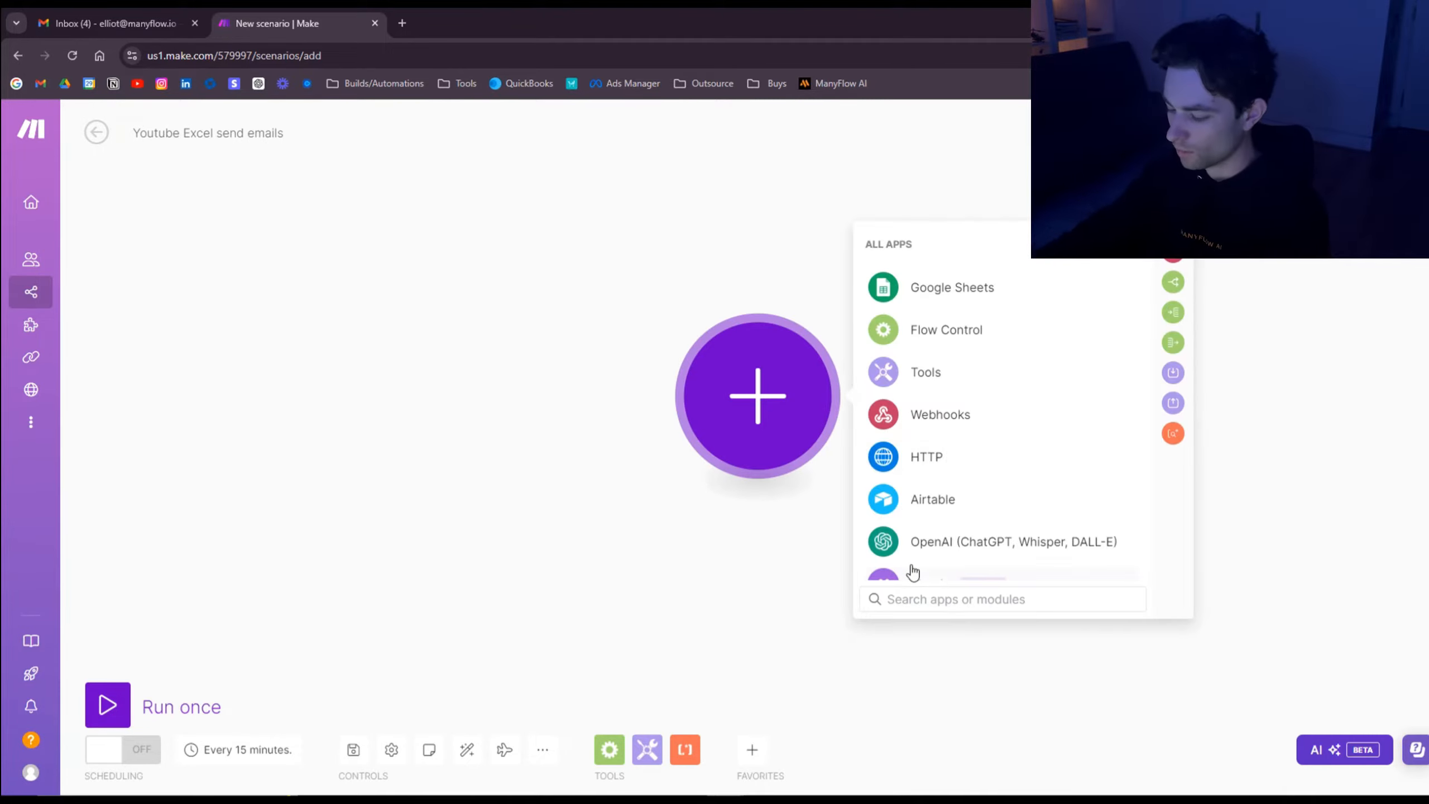
text(webhoo)
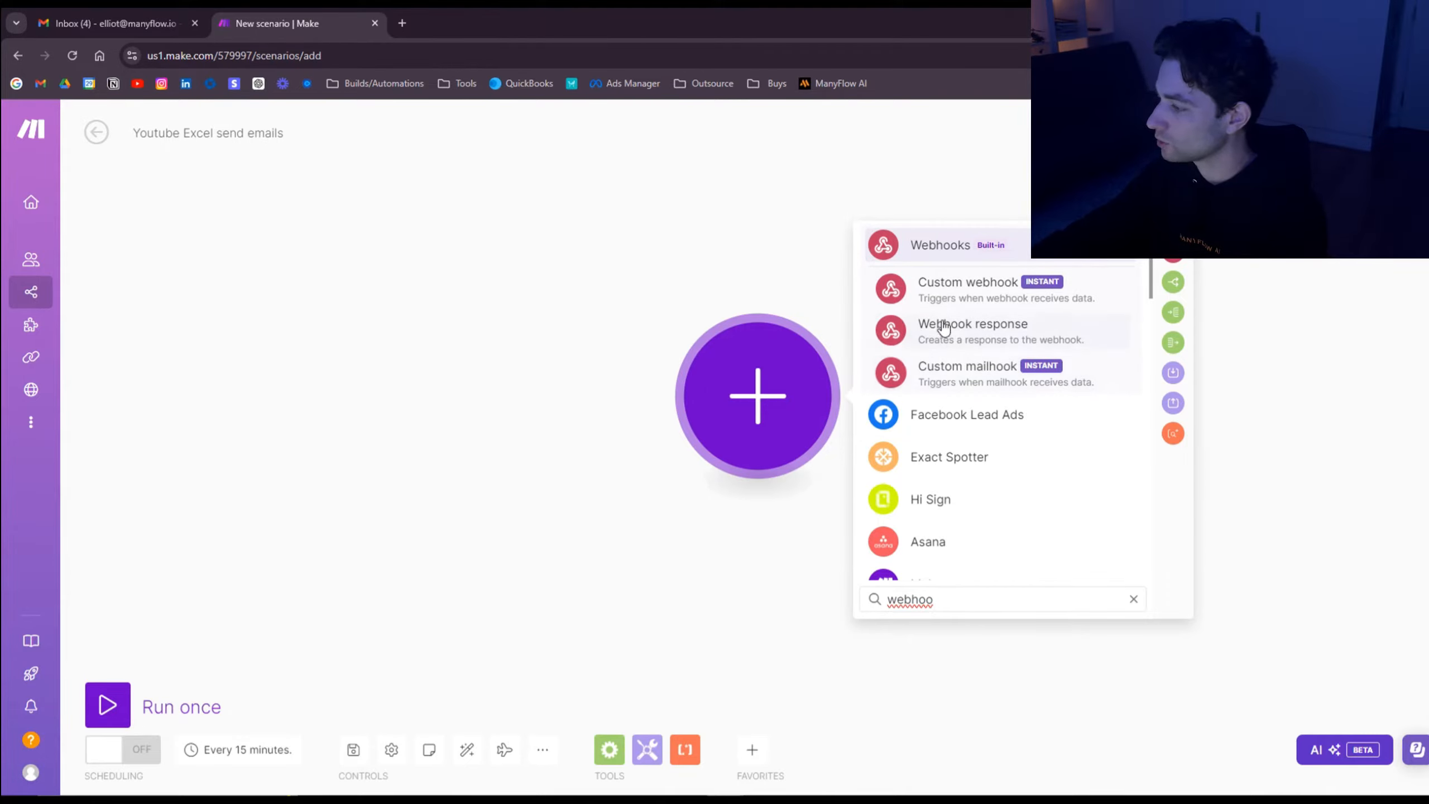
click(1001, 298)
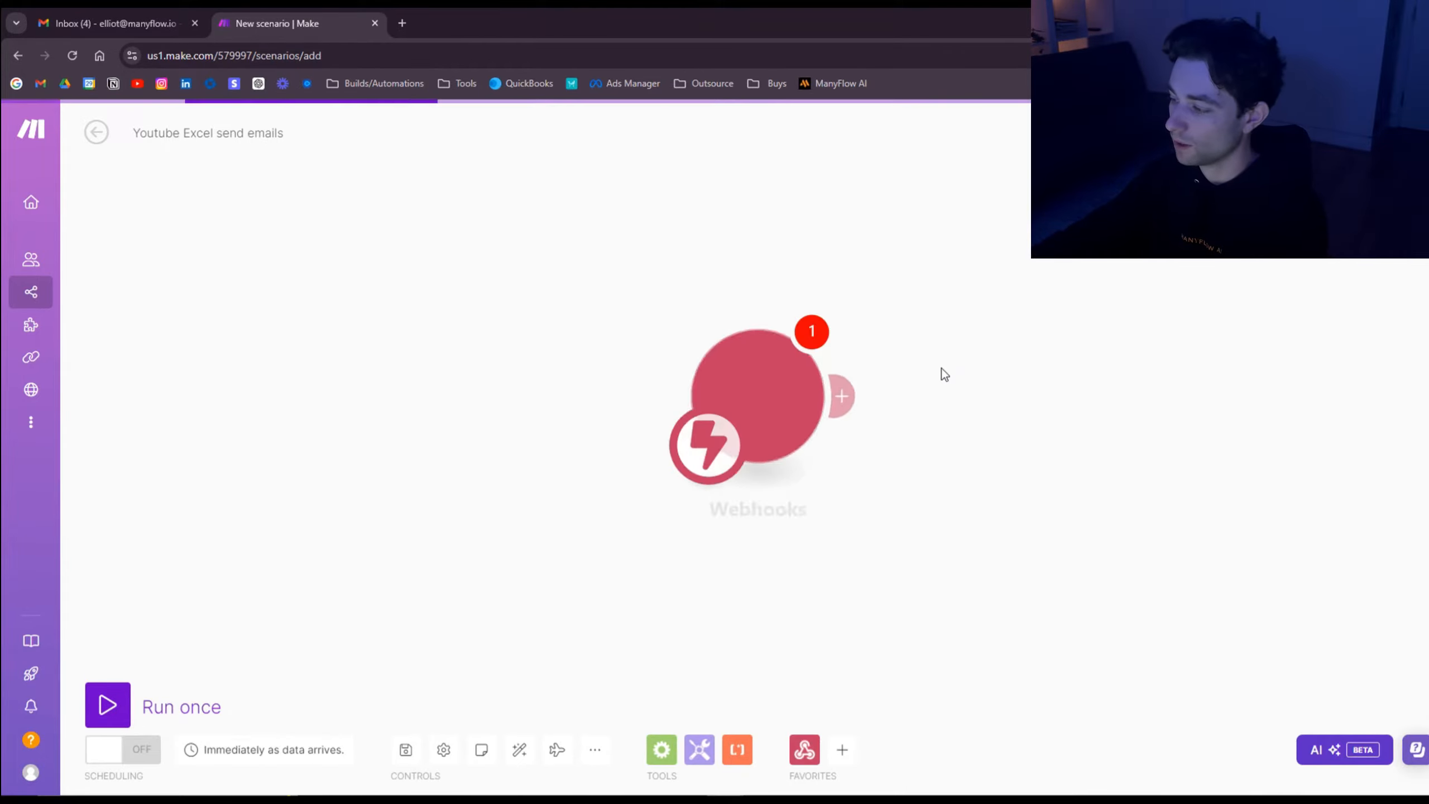
Step: Pick the existing 'excel test' hook instead of a new one and copy its address
click(1150, 393)
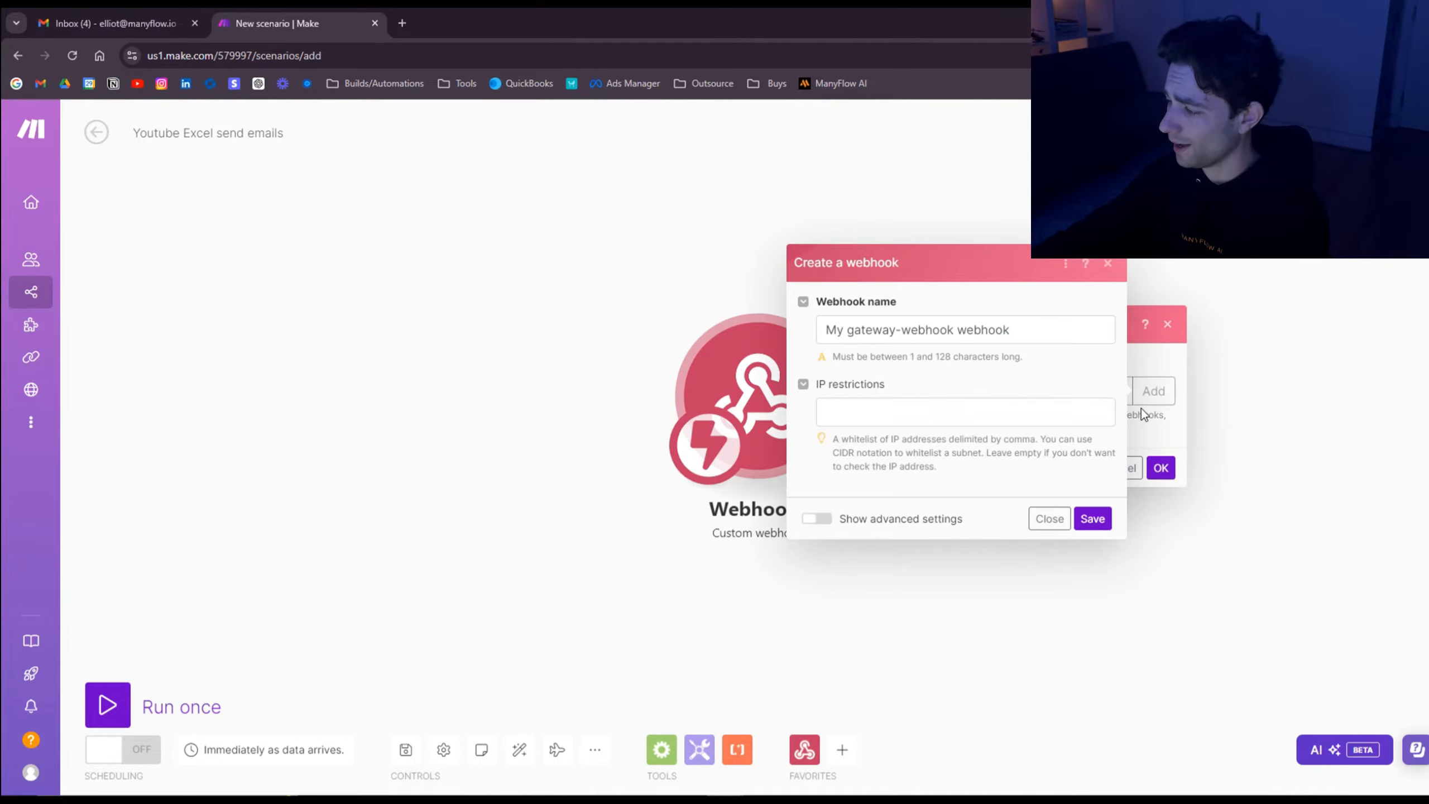
click(957, 331)
click(1048, 520)
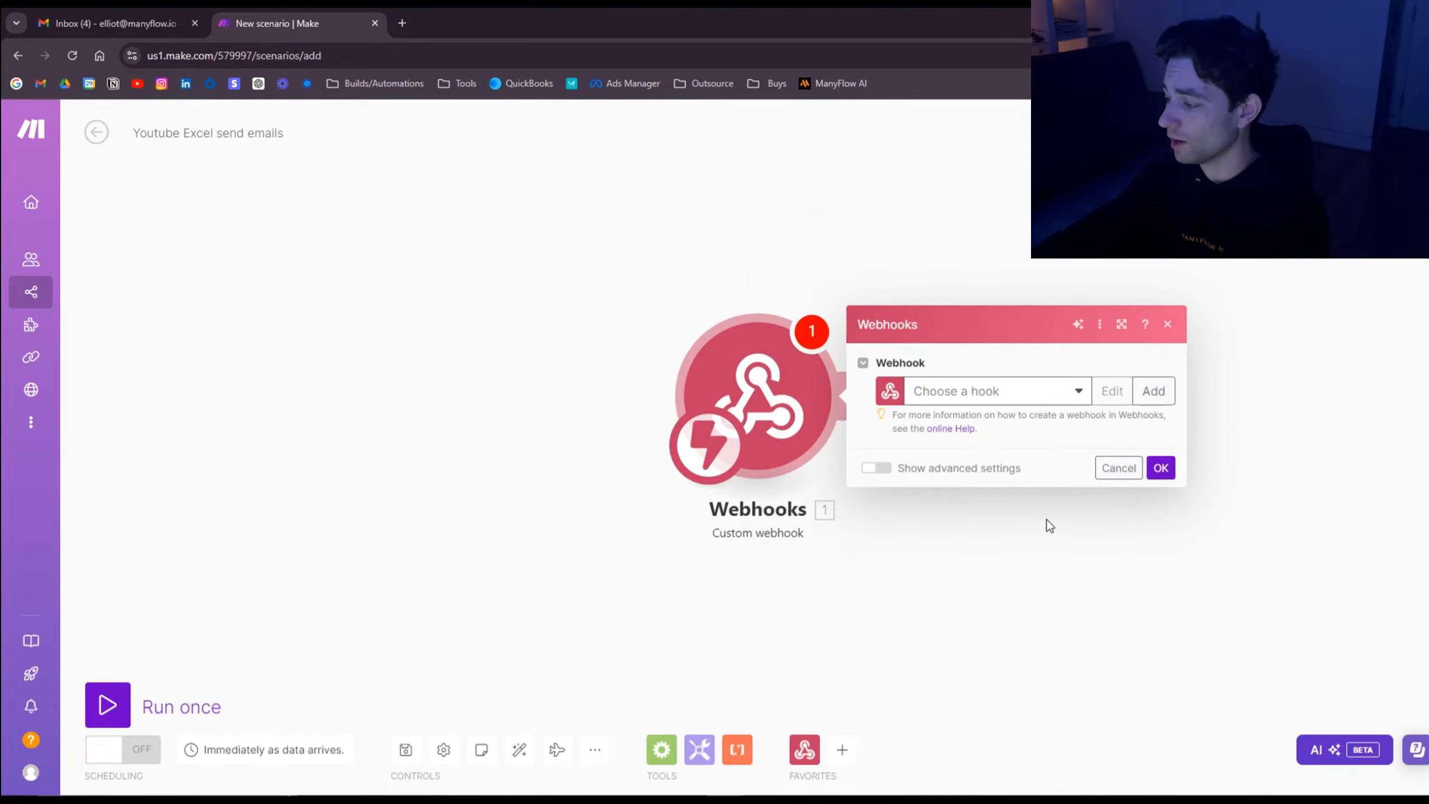
click(1044, 399)
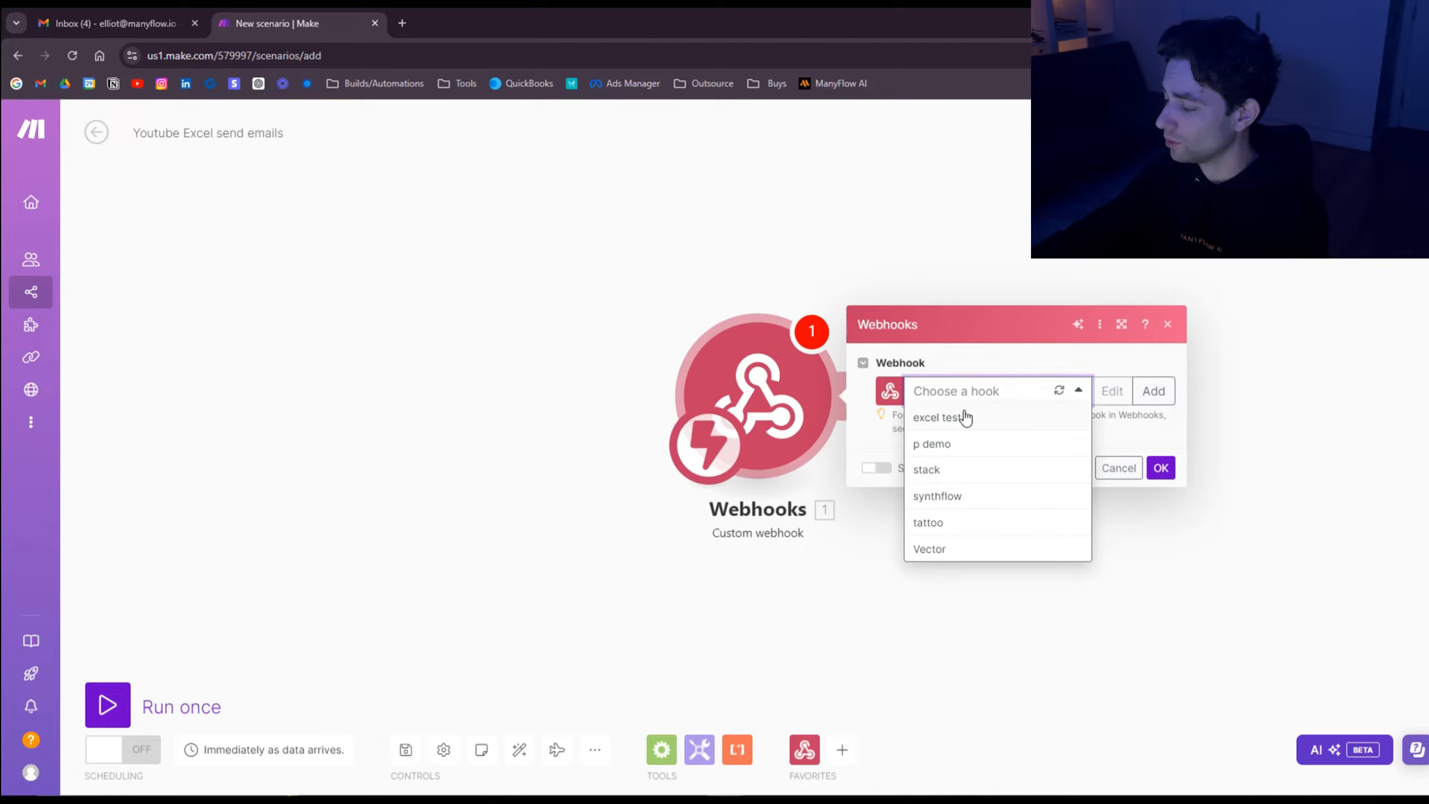
click(985, 416)
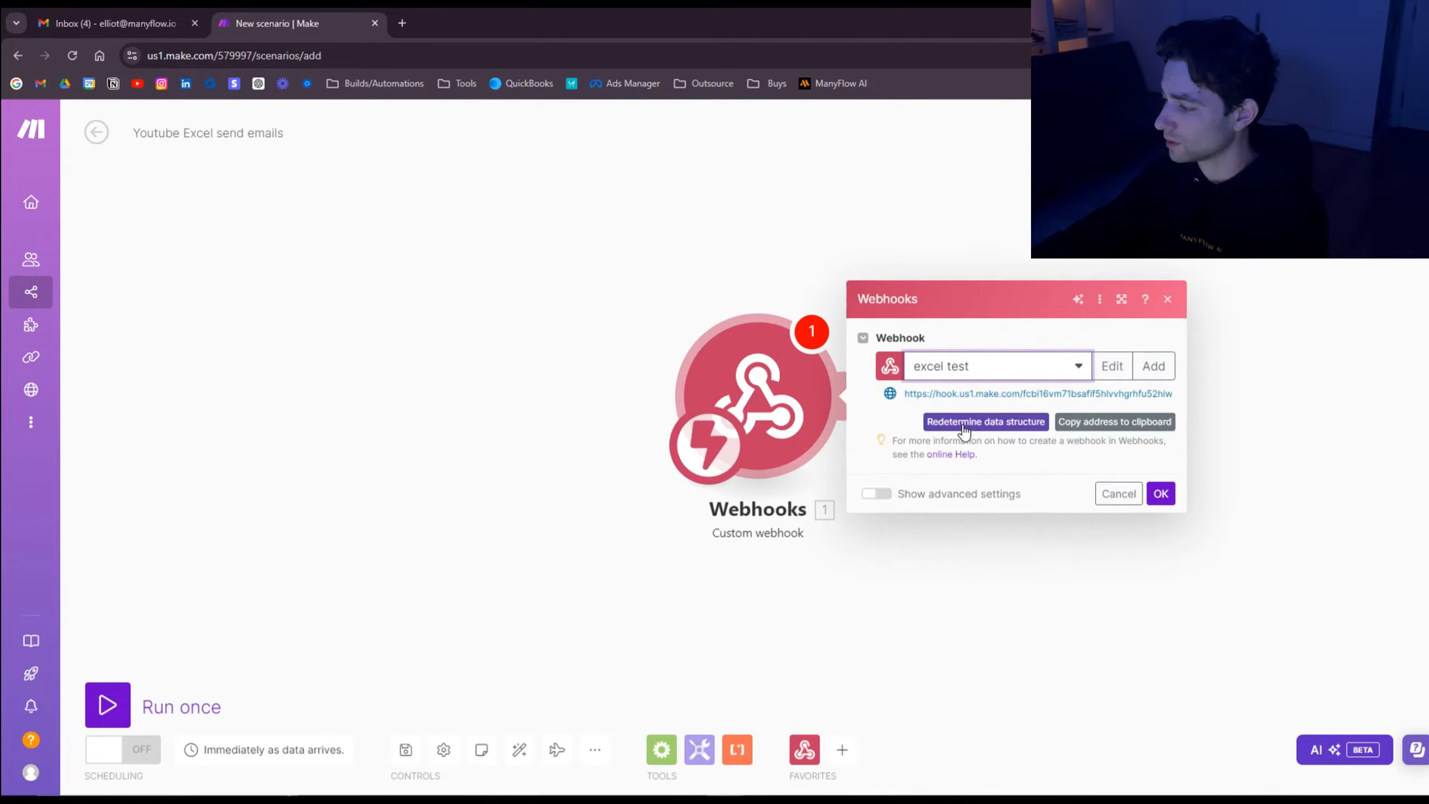
click(1111, 430)
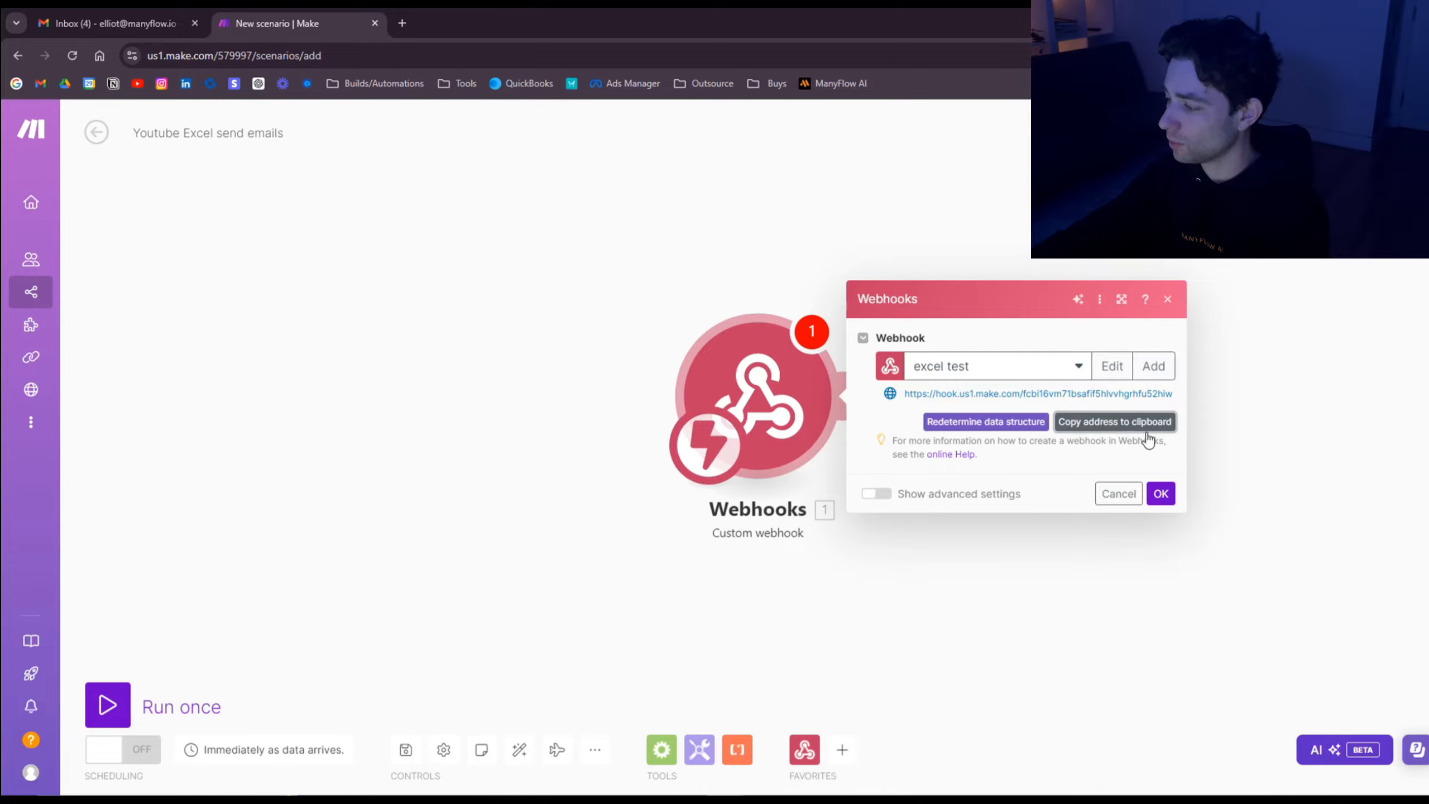
click(1160, 494)
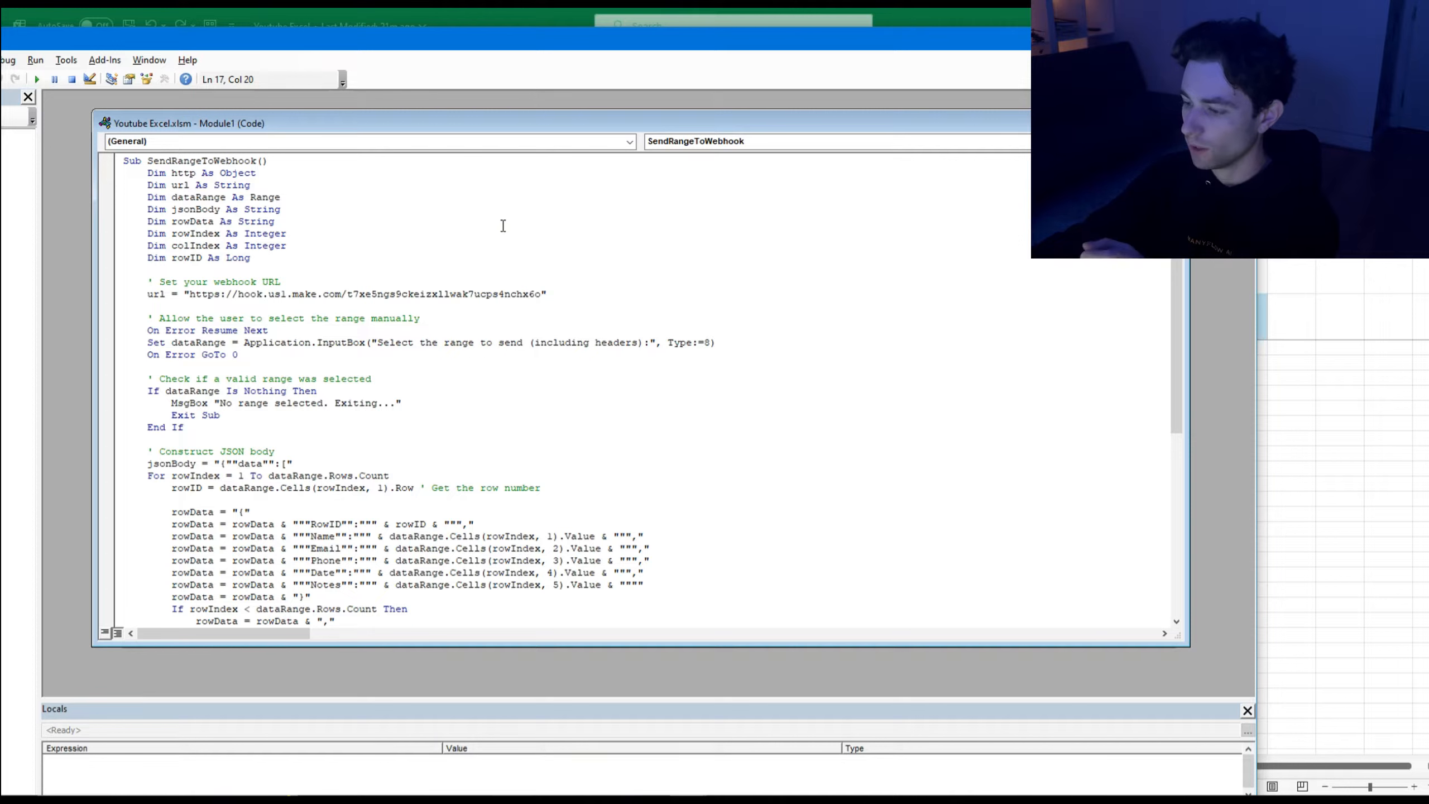
Step: Replace the old webhook URL in the macro with the pasted Make address, then close Module1
scroll(502, 225, down, 2)
scroll(502, 225, up, 2)
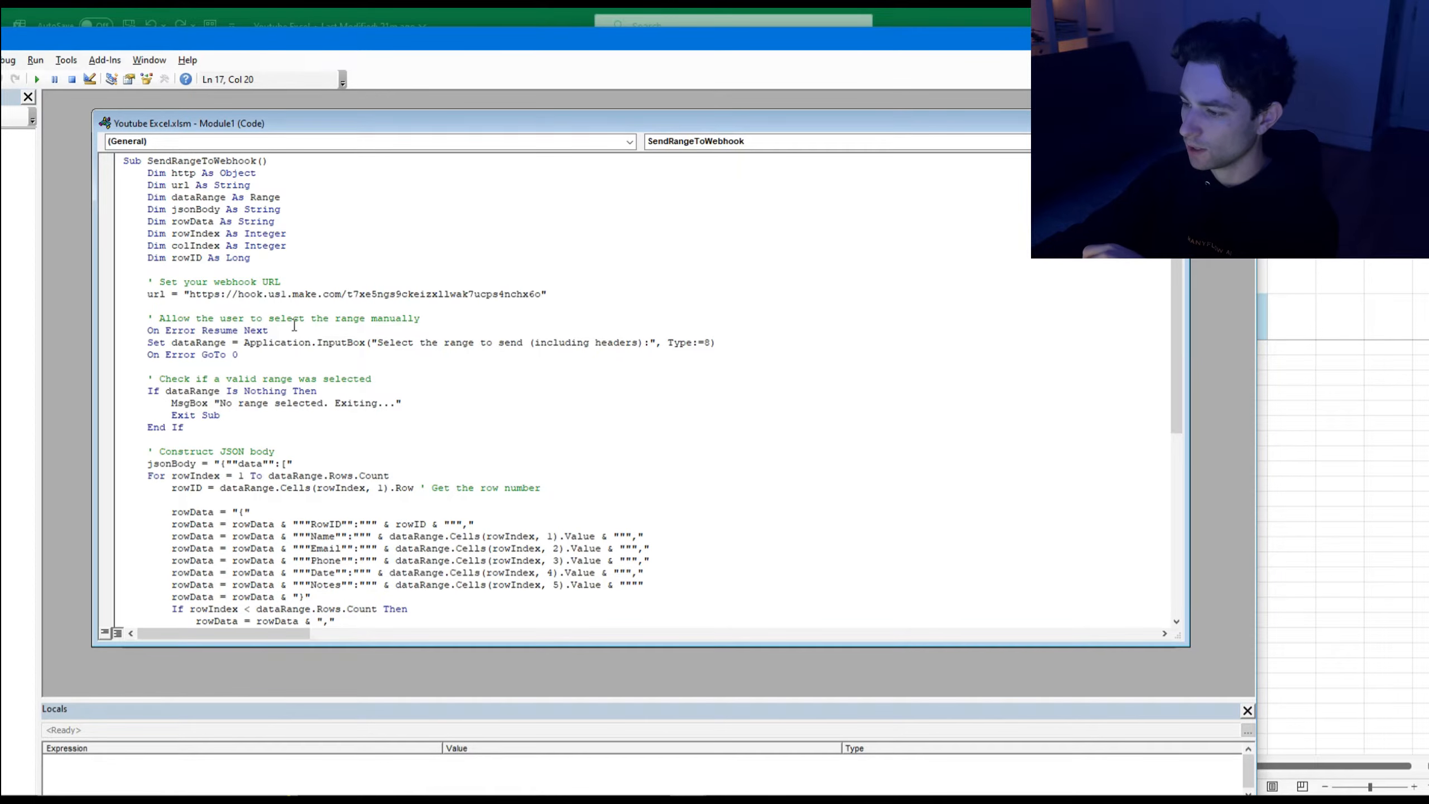
drag(190, 297, 529, 303)
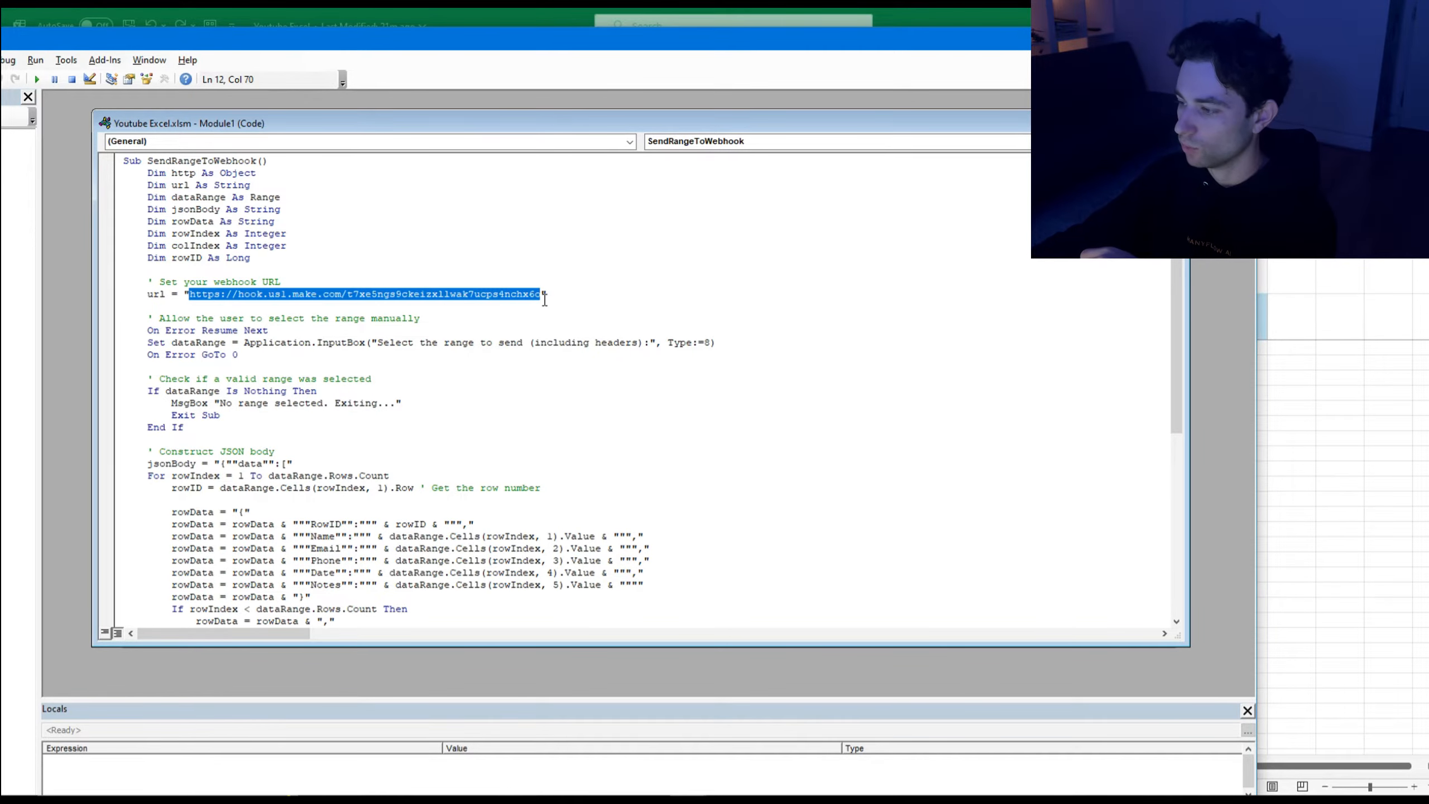
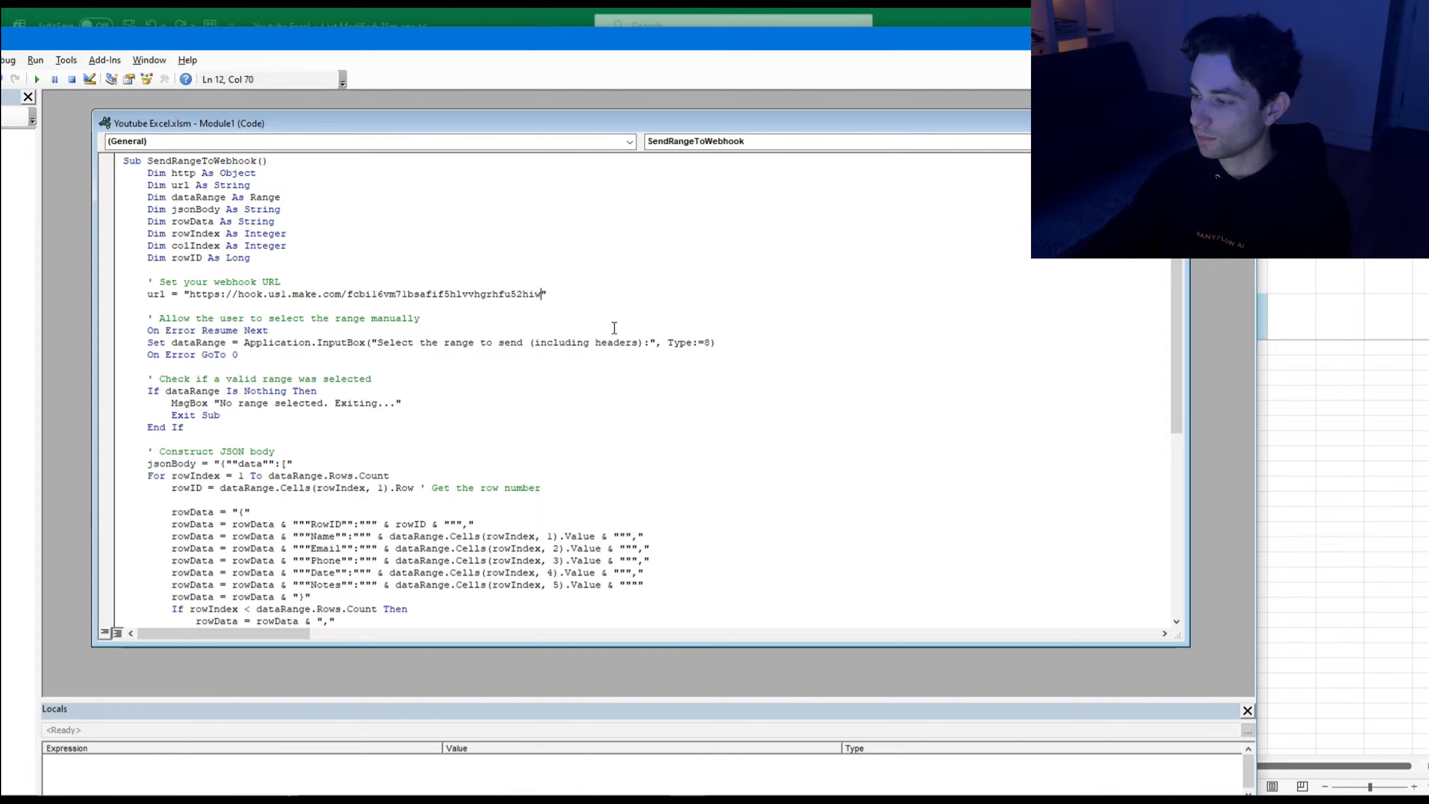
click(1175, 122)
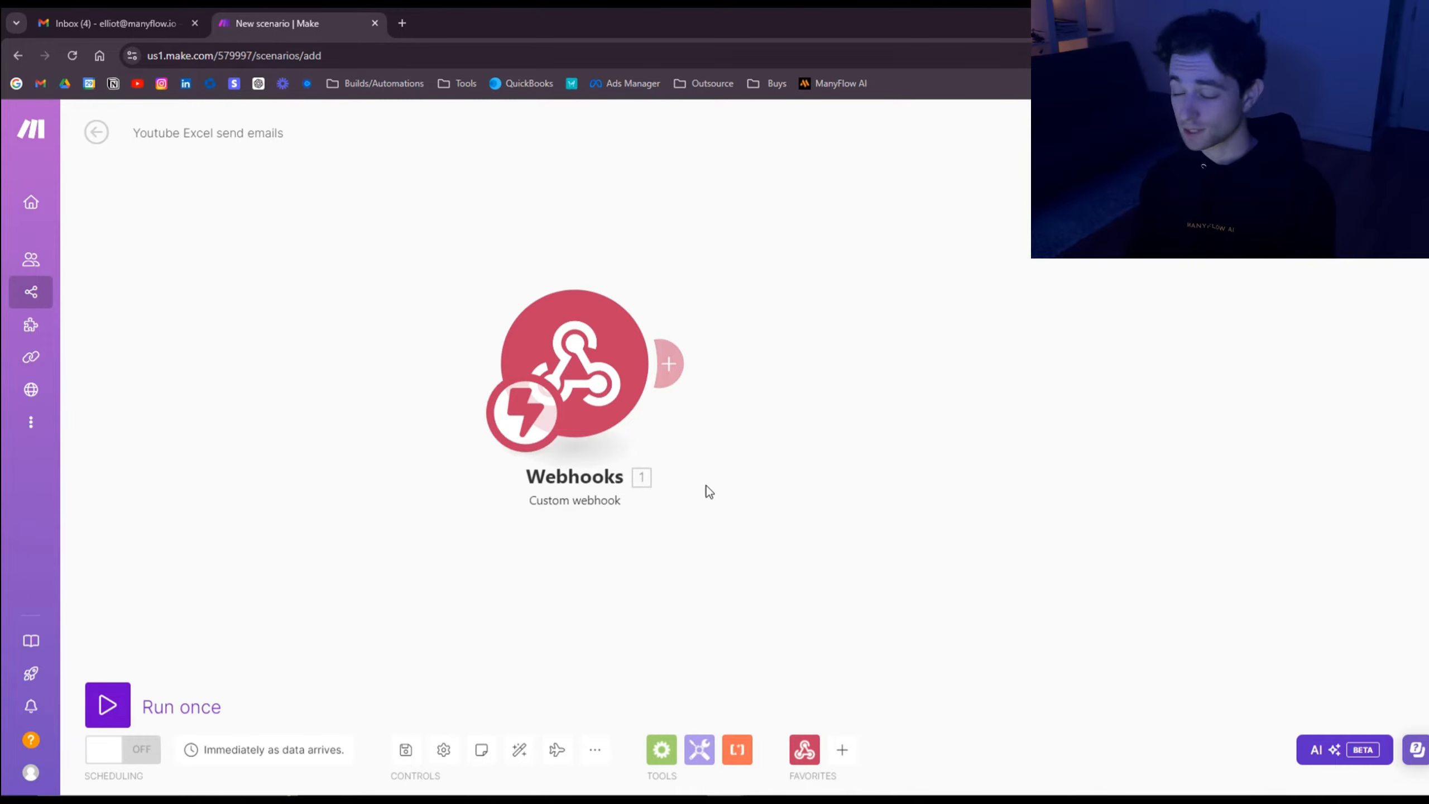
Step: Run the Make scenario once, then trigger Excel's Send Data button to get the range prompt
click(123, 704)
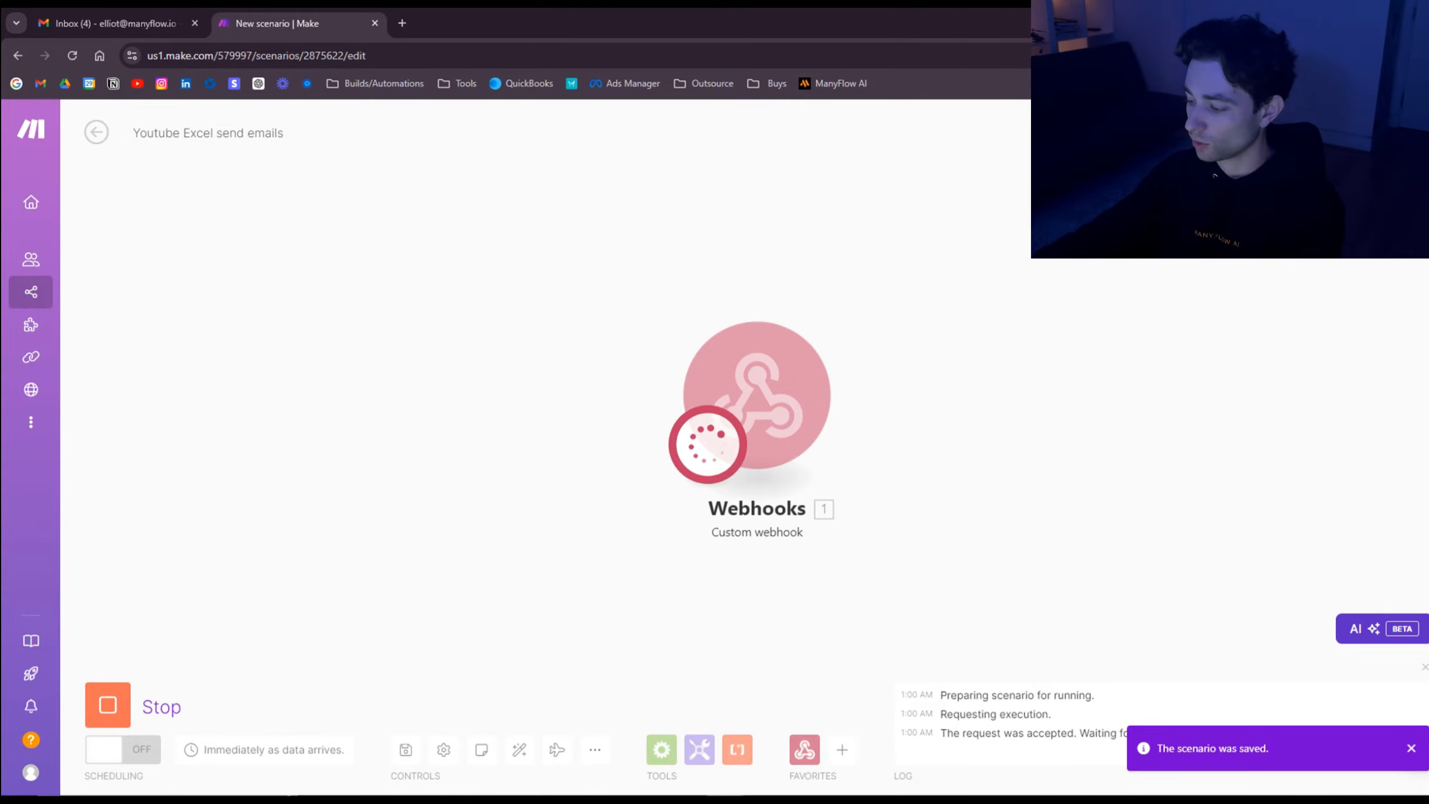
key(alt+Tab)
click(140, 283)
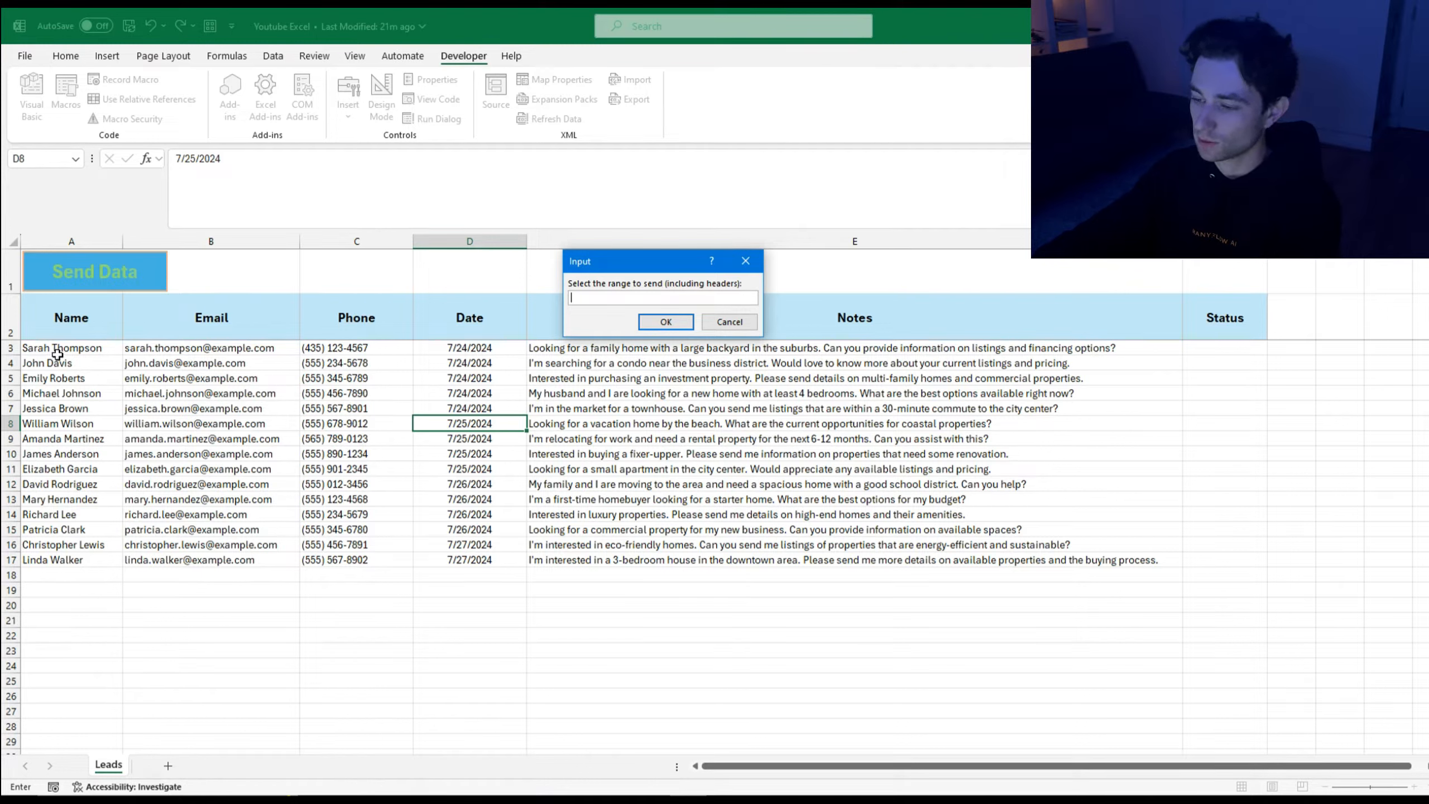
Step: Send range A3:A5 to the webhook and dismiss the 'Data sent successfully!' message
drag(58, 353, 61, 381)
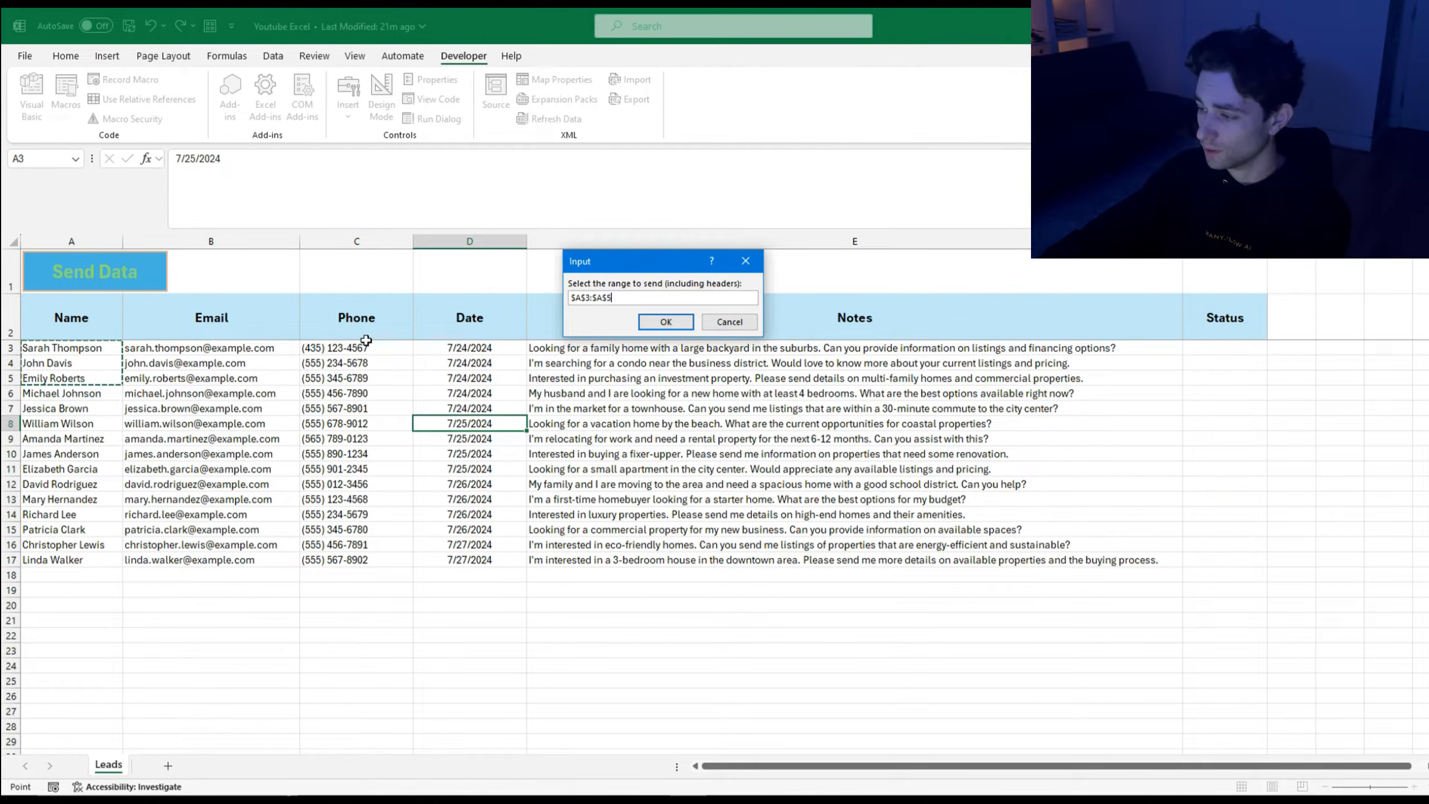
click(665, 321)
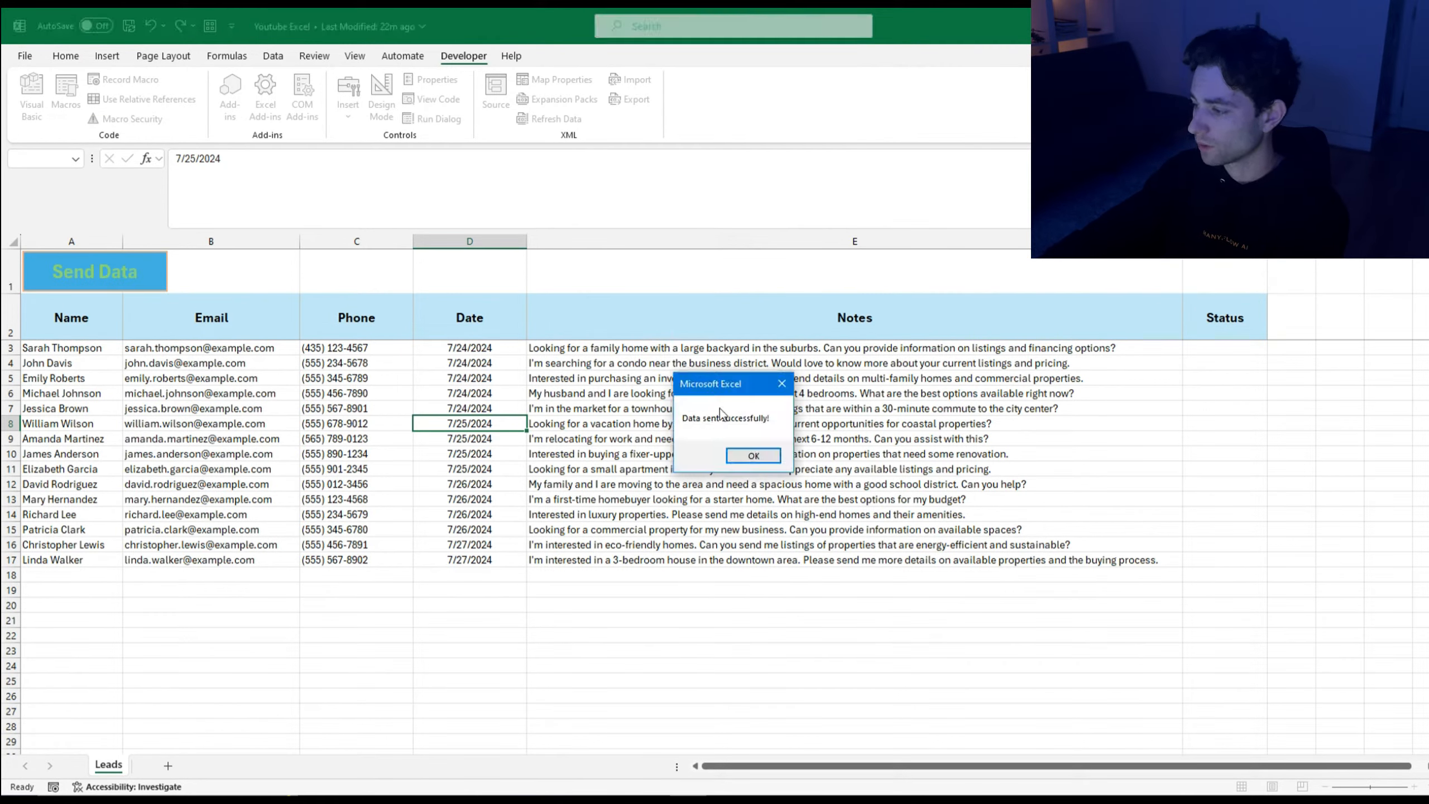
click(762, 457)
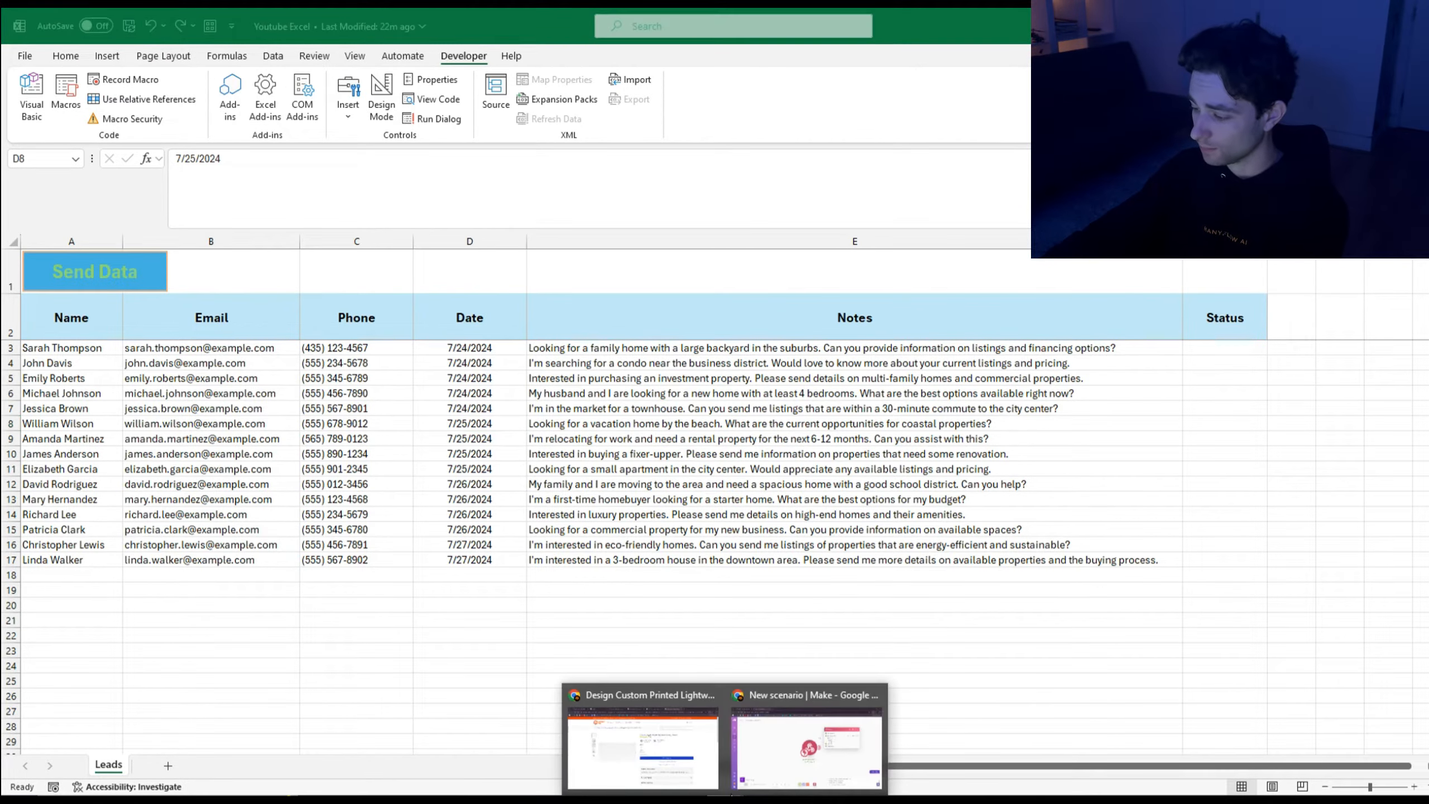
Step: Inspect the webhook output, expanding the data array and lead records 1–3, then close it
click(797, 766)
drag(958, 506, 759, 549)
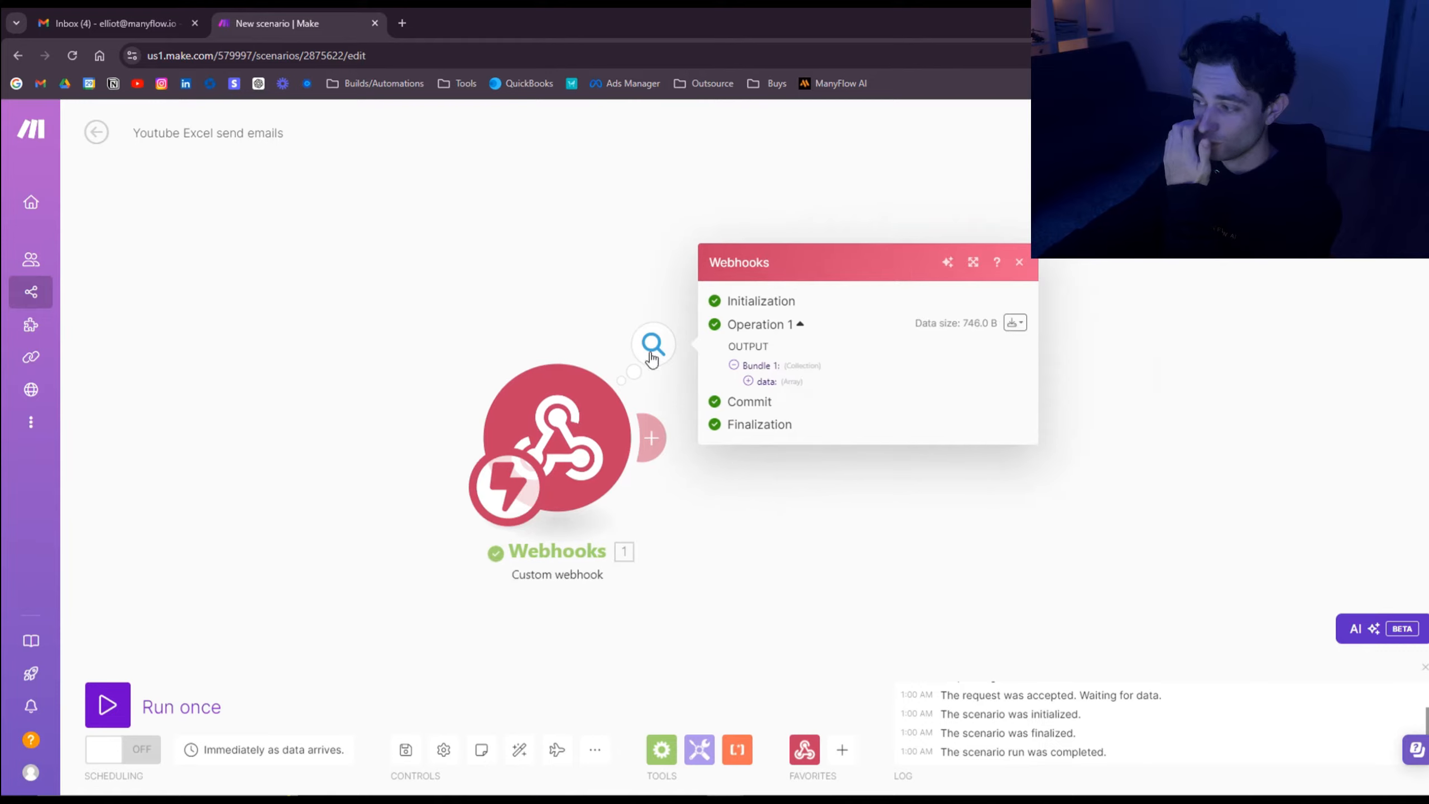
click(747, 382)
click(762, 372)
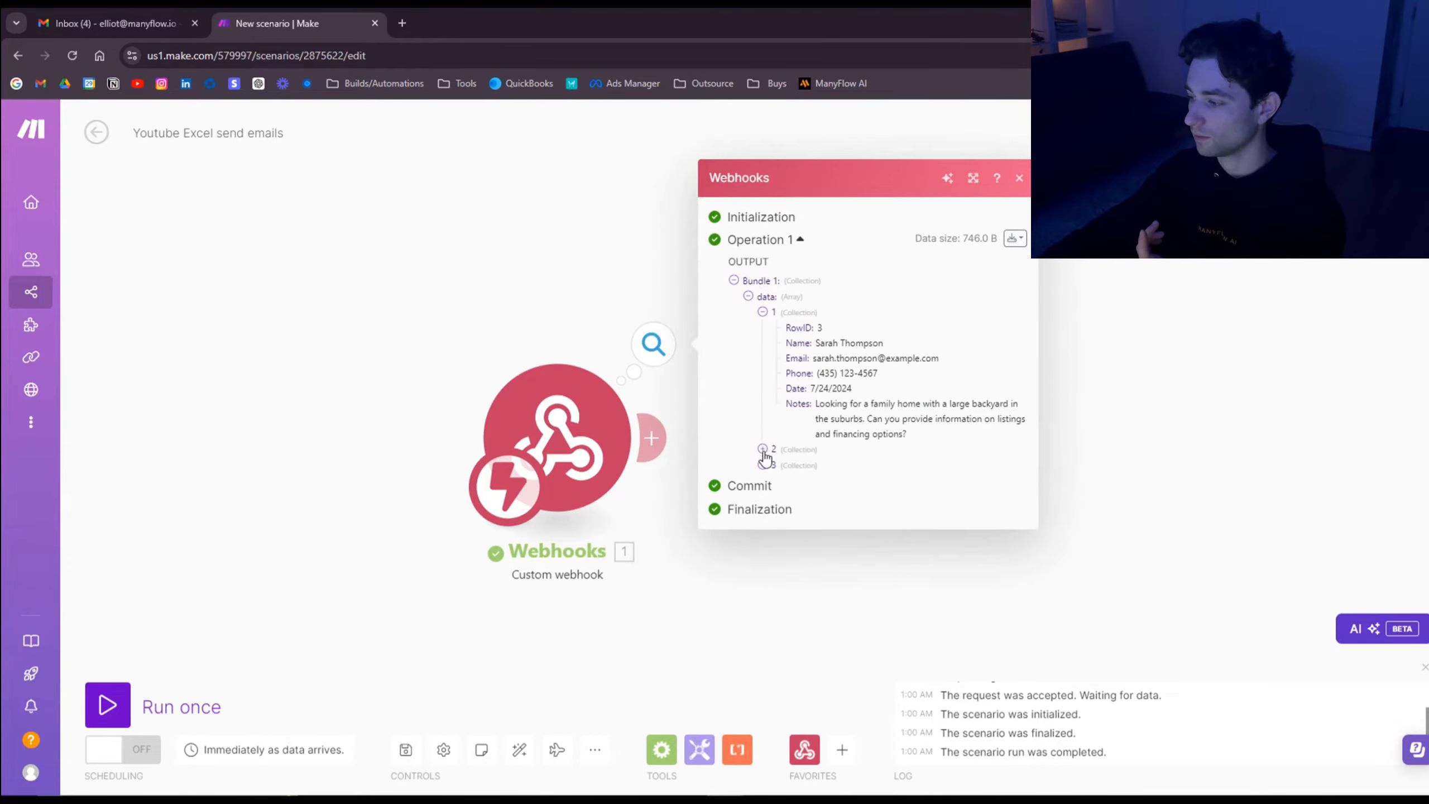
click(763, 448)
click(762, 534)
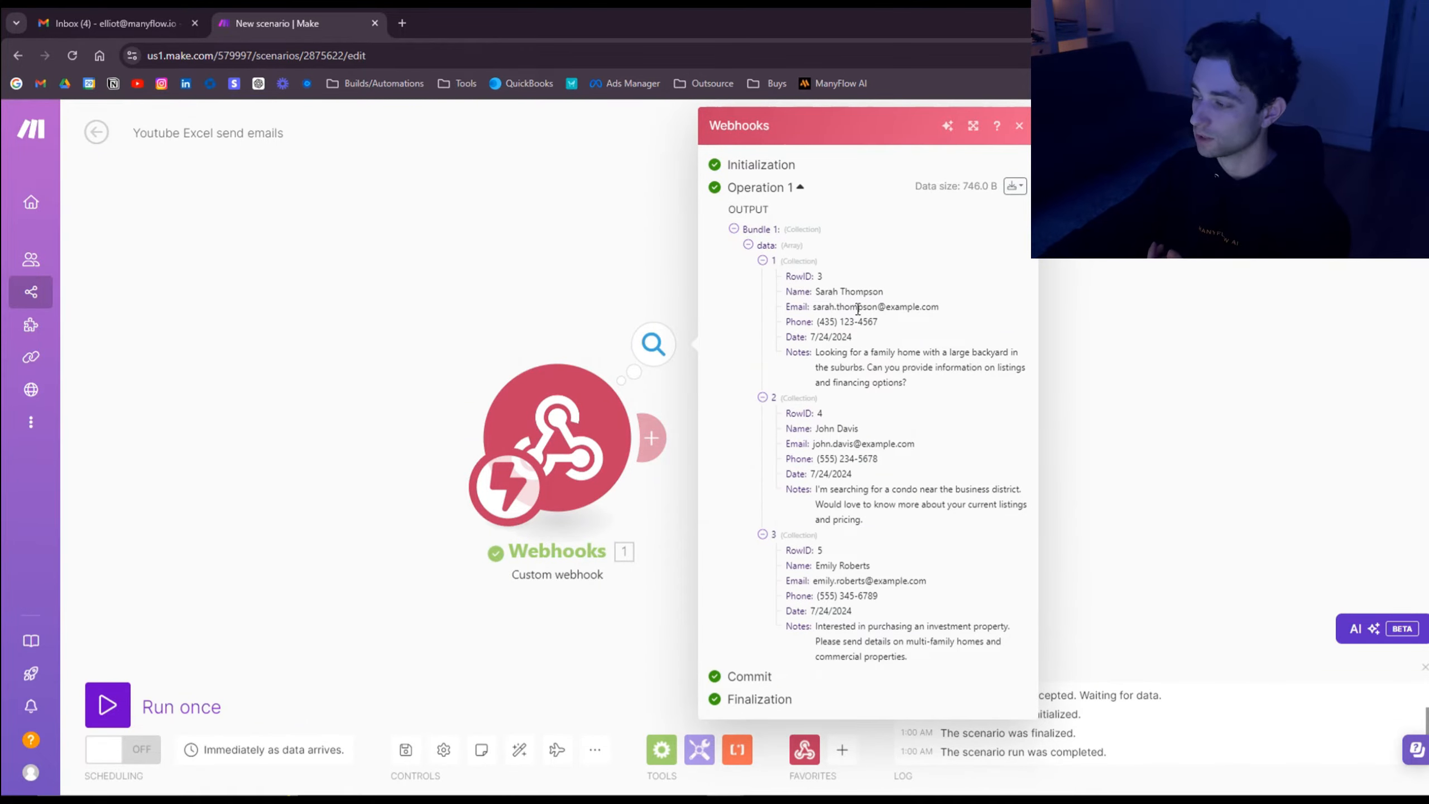
click(613, 280)
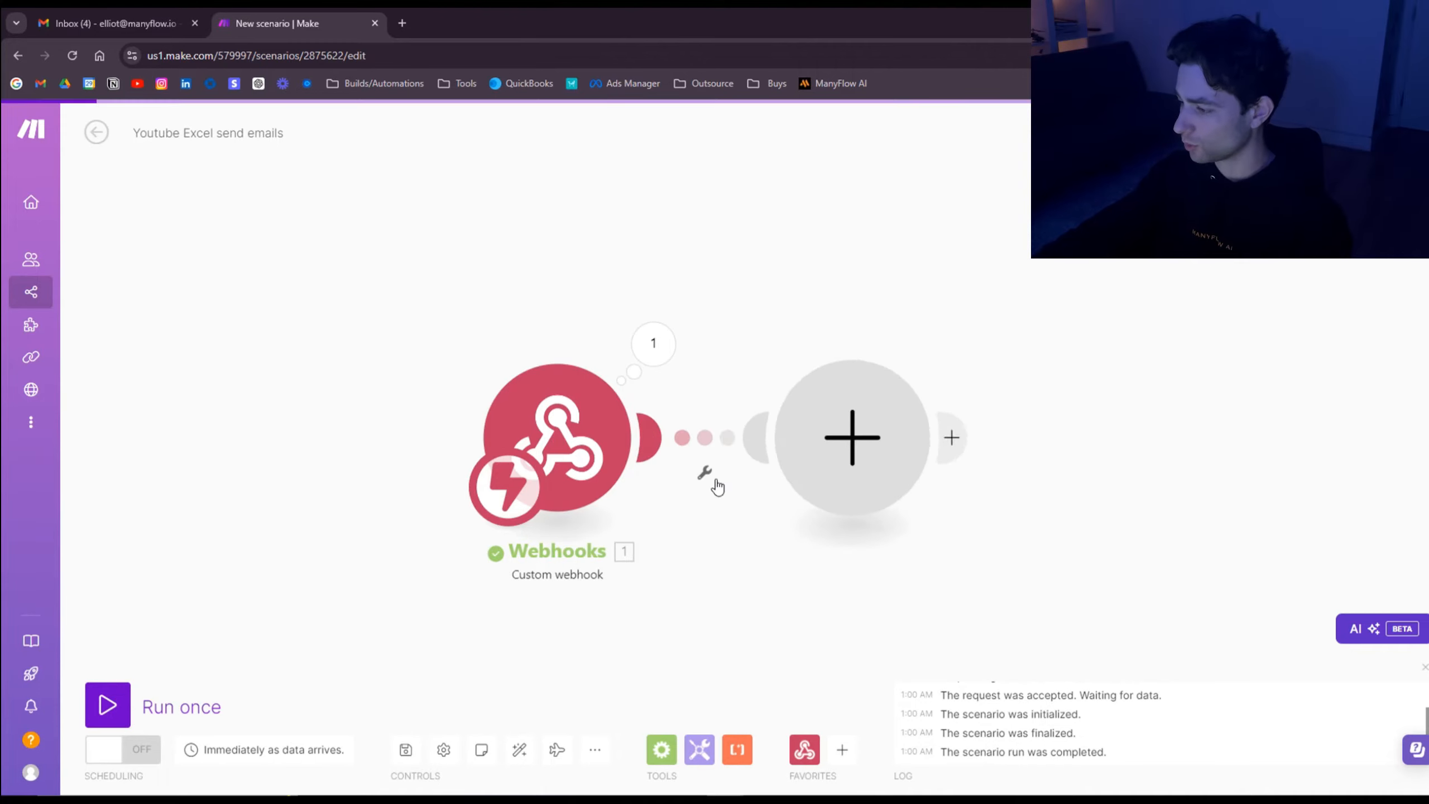
Step: Add an Iterator that splits the webhook's data[] array, then run the scenario once despite the warning
click(833, 462)
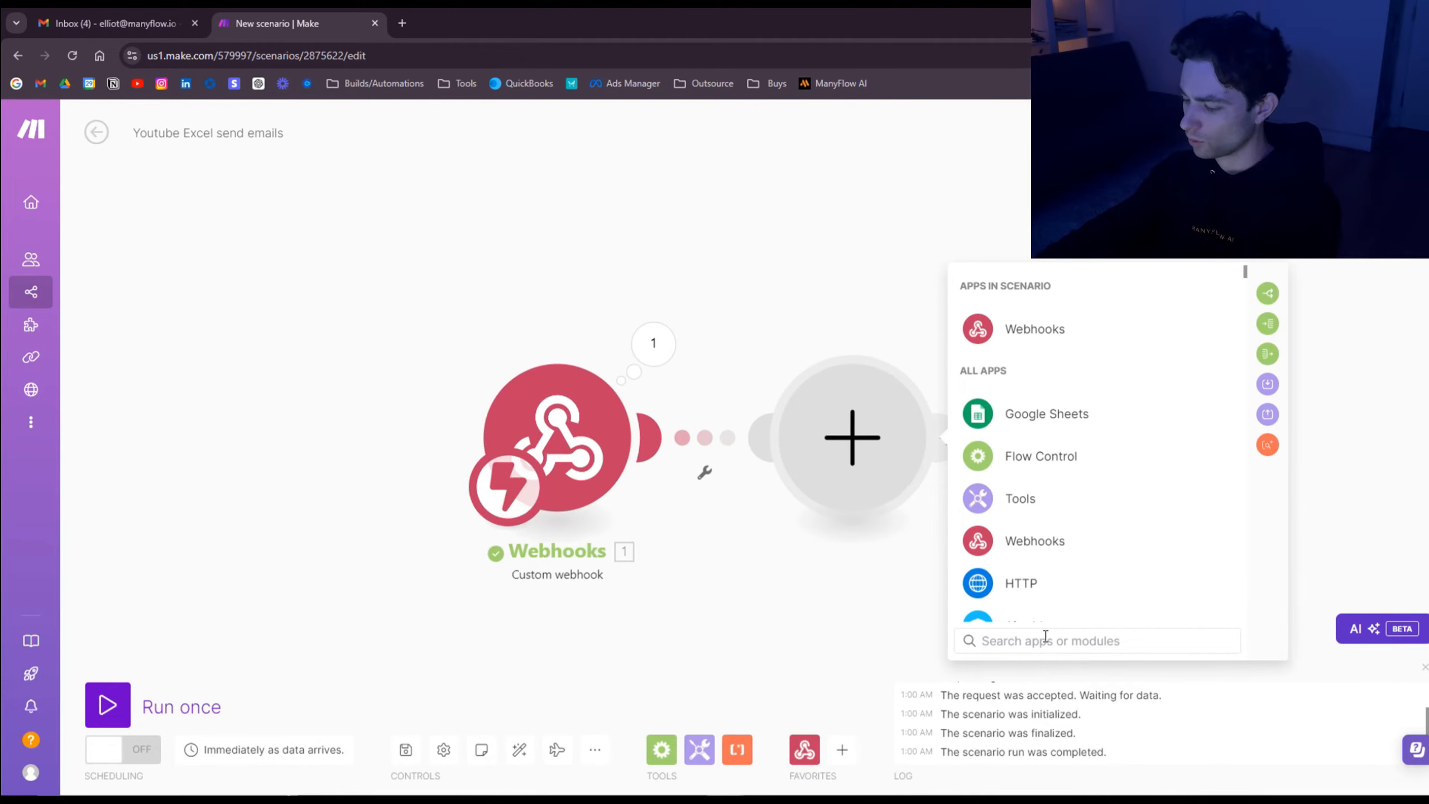
text(iter)
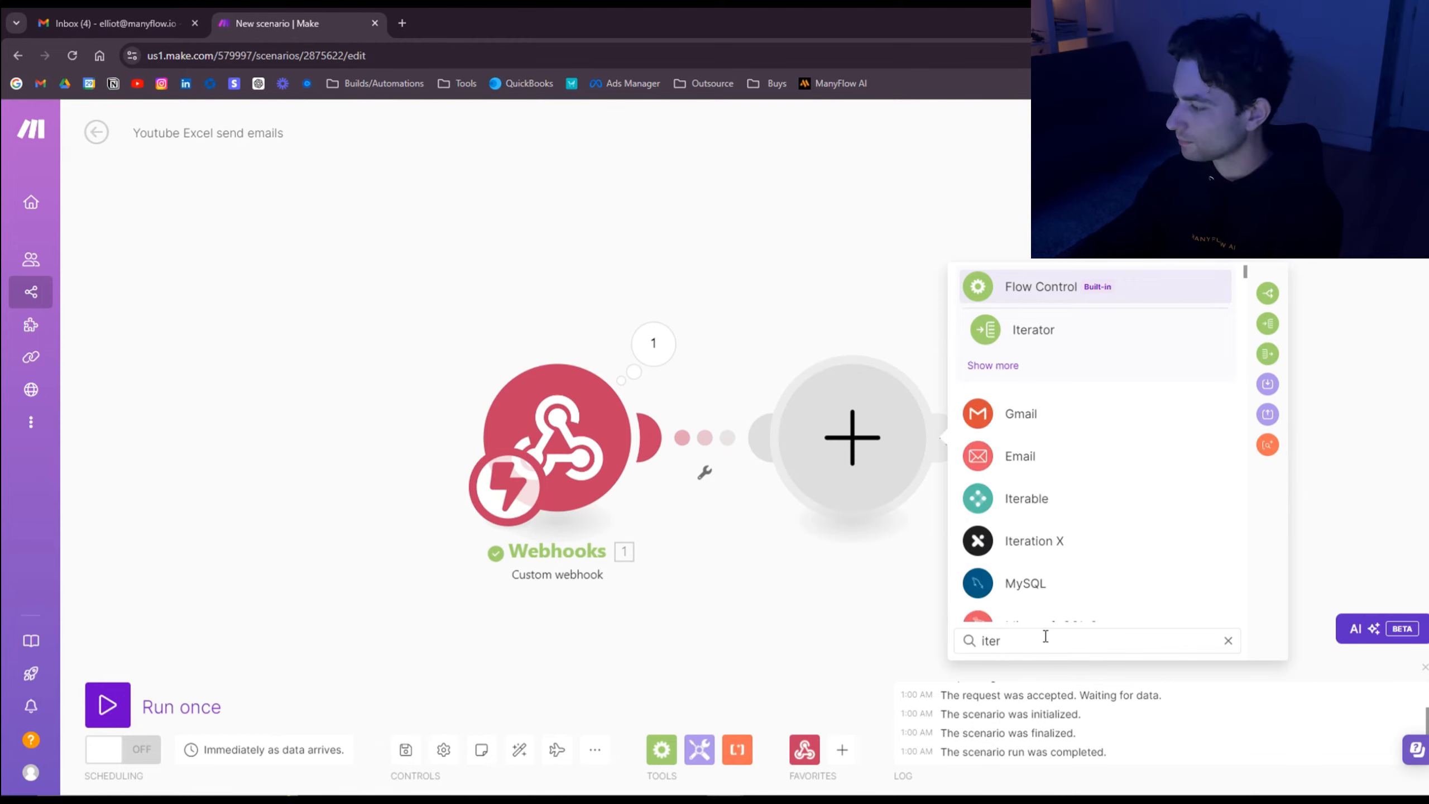
click(1035, 330)
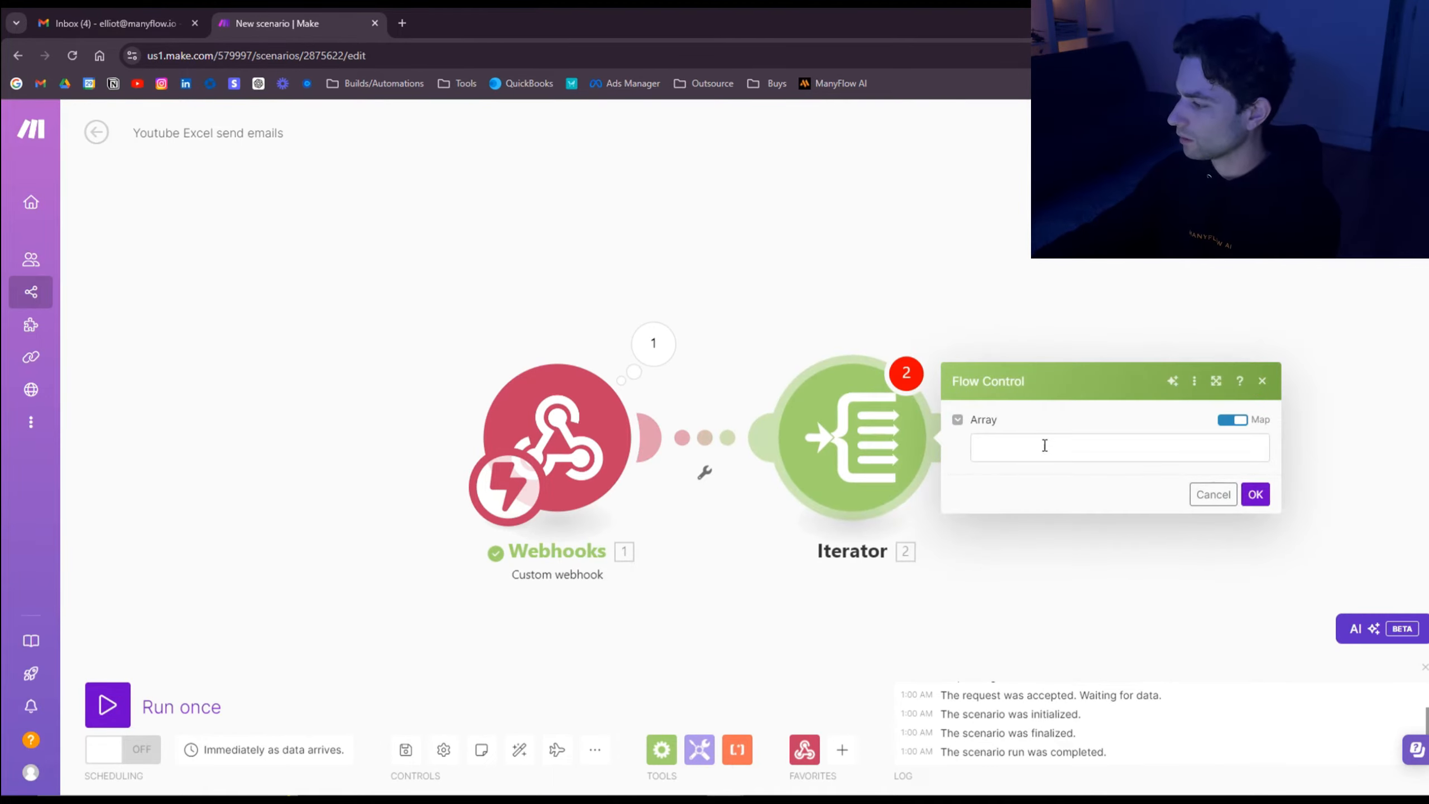
click(1044, 446)
click(749, 497)
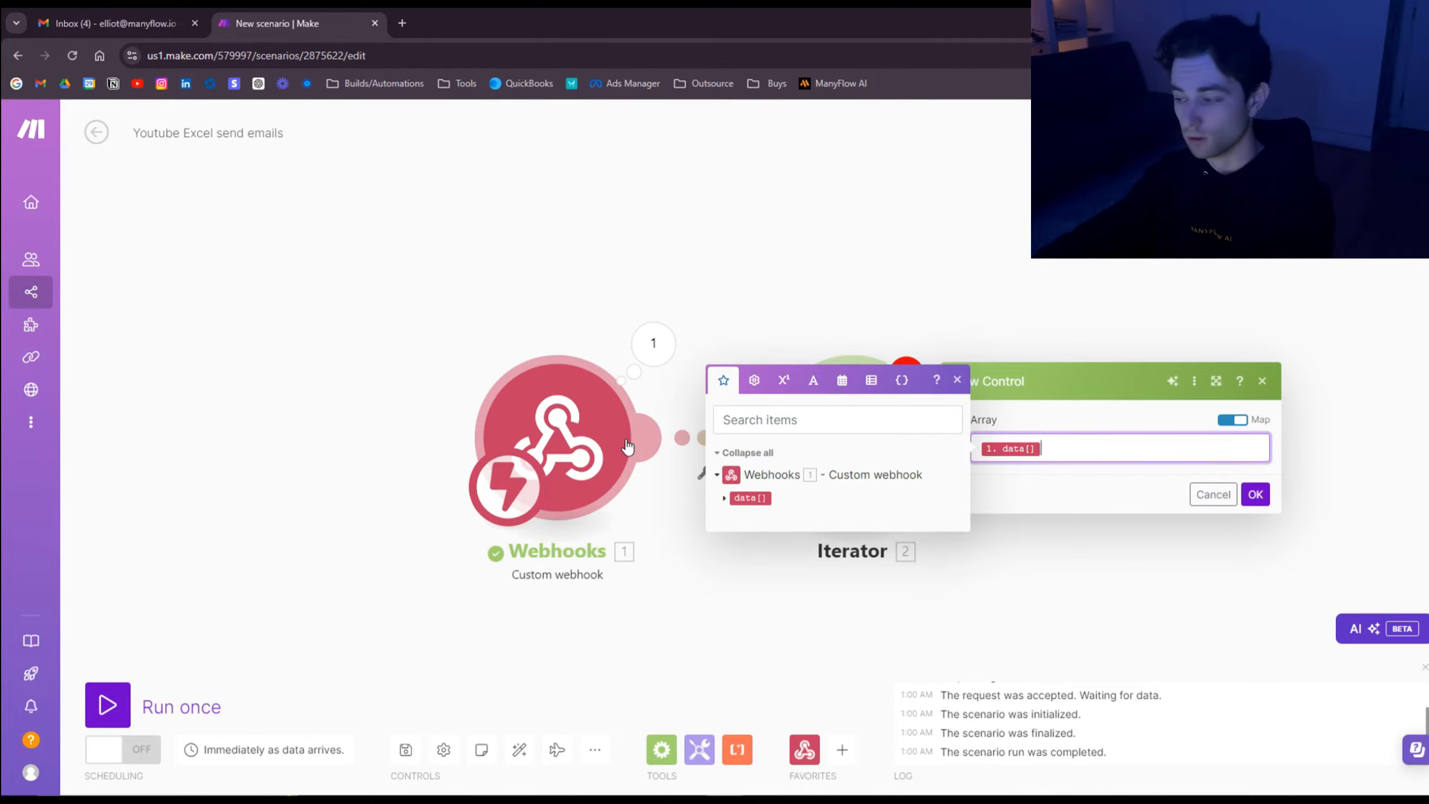
click(1256, 494)
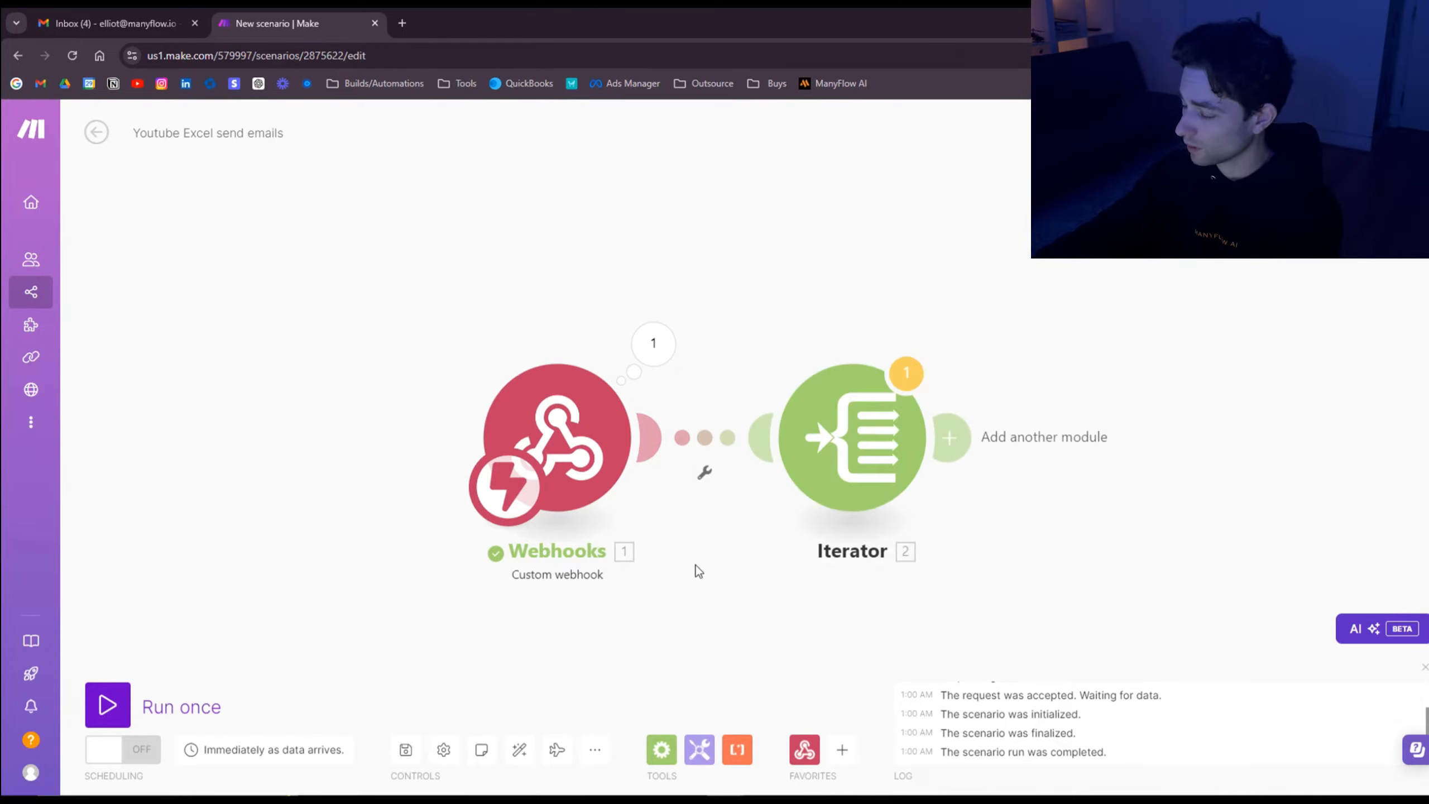
click(124, 706)
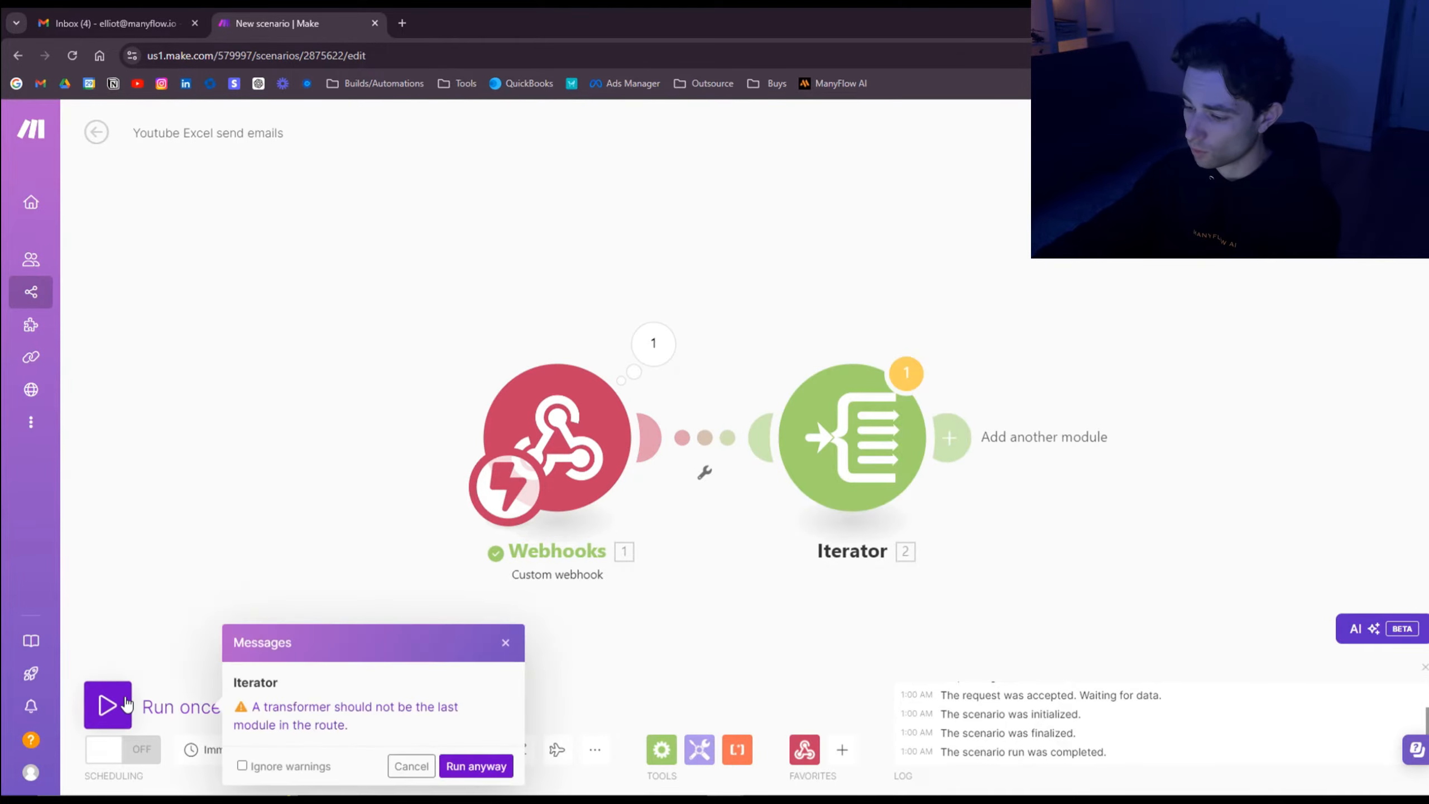
click(475, 764)
Step: In Excel, run Send Data again for leads in rows A3:A5 and dismiss the confirmation
key(alt+Tab)
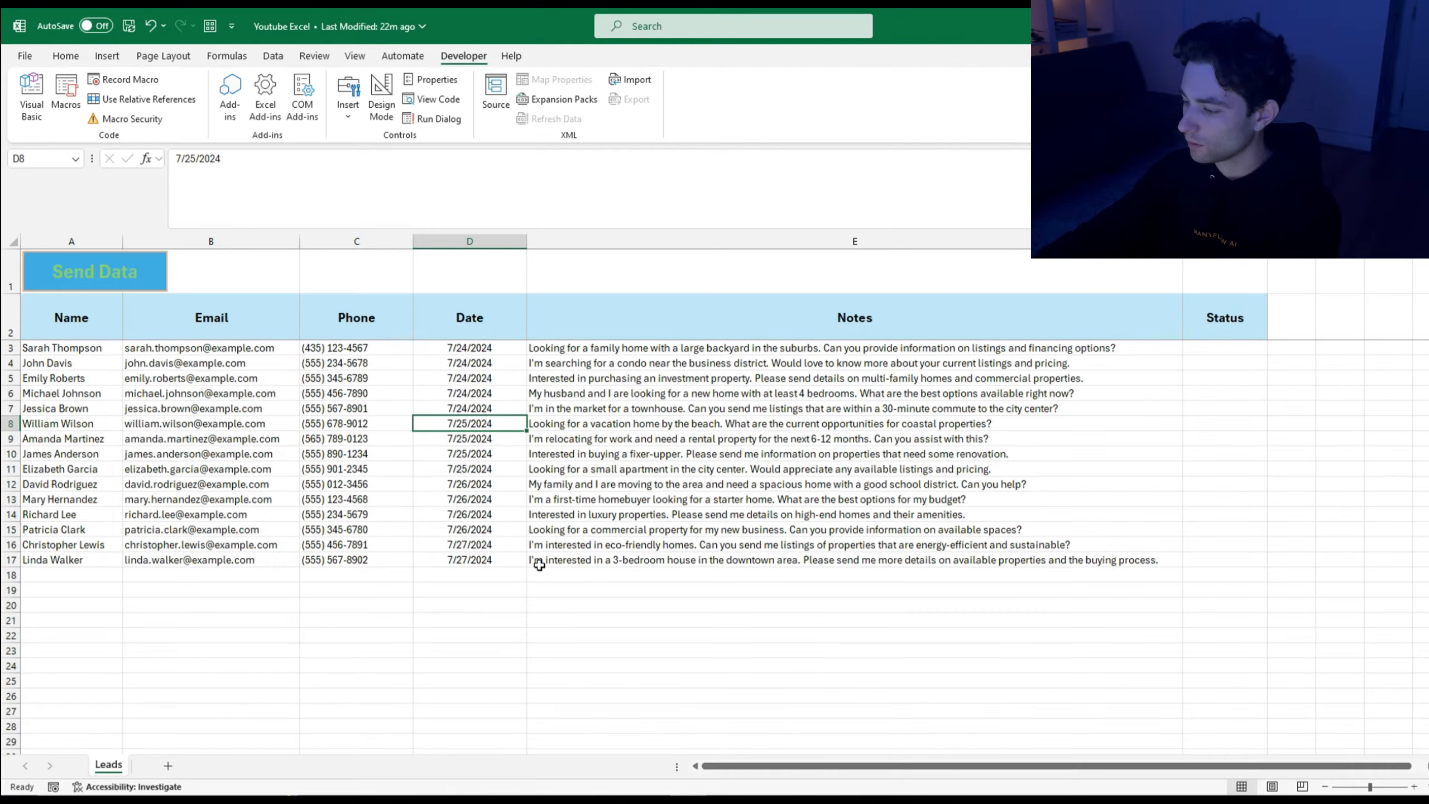
click(141, 281)
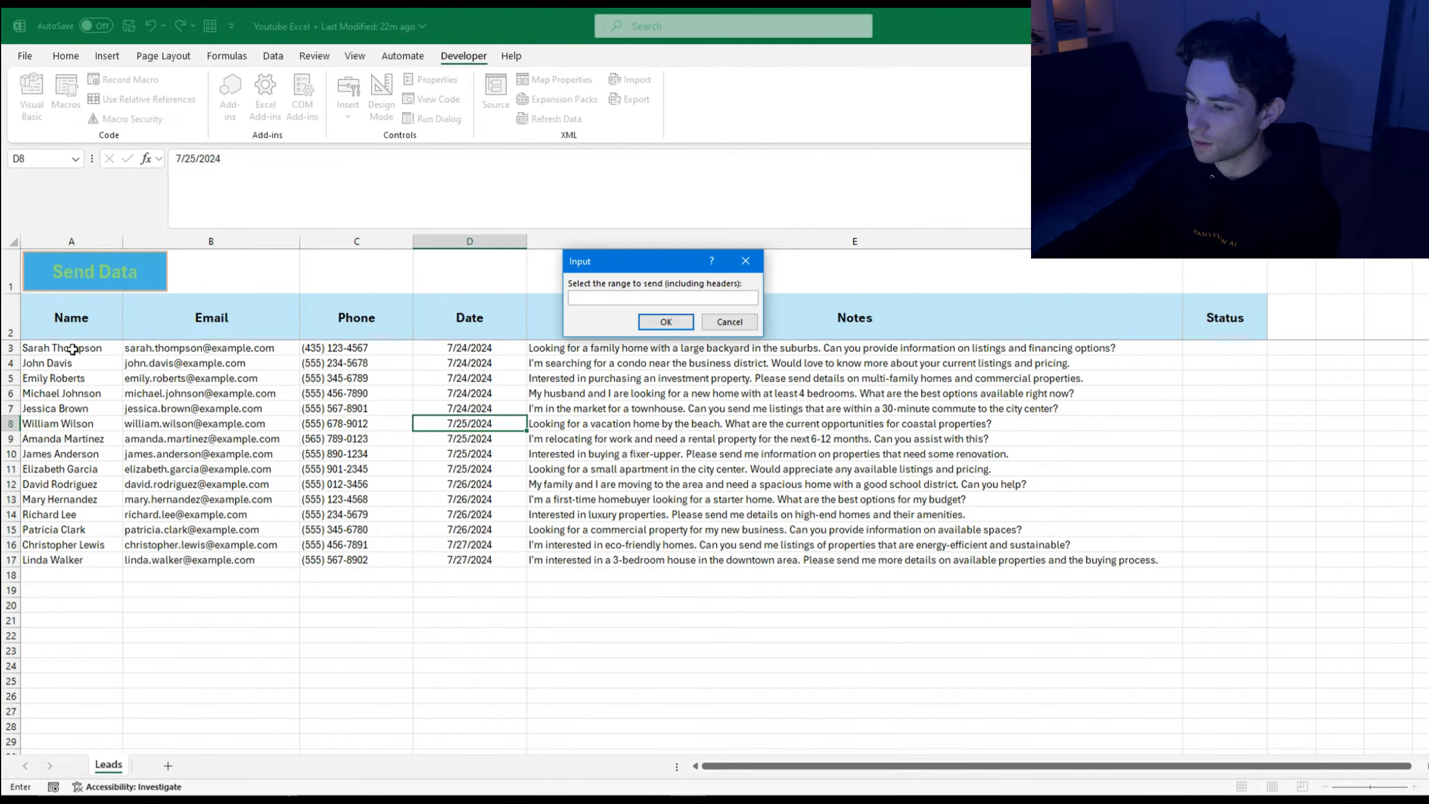
drag(72, 347, 72, 381)
click(665, 322)
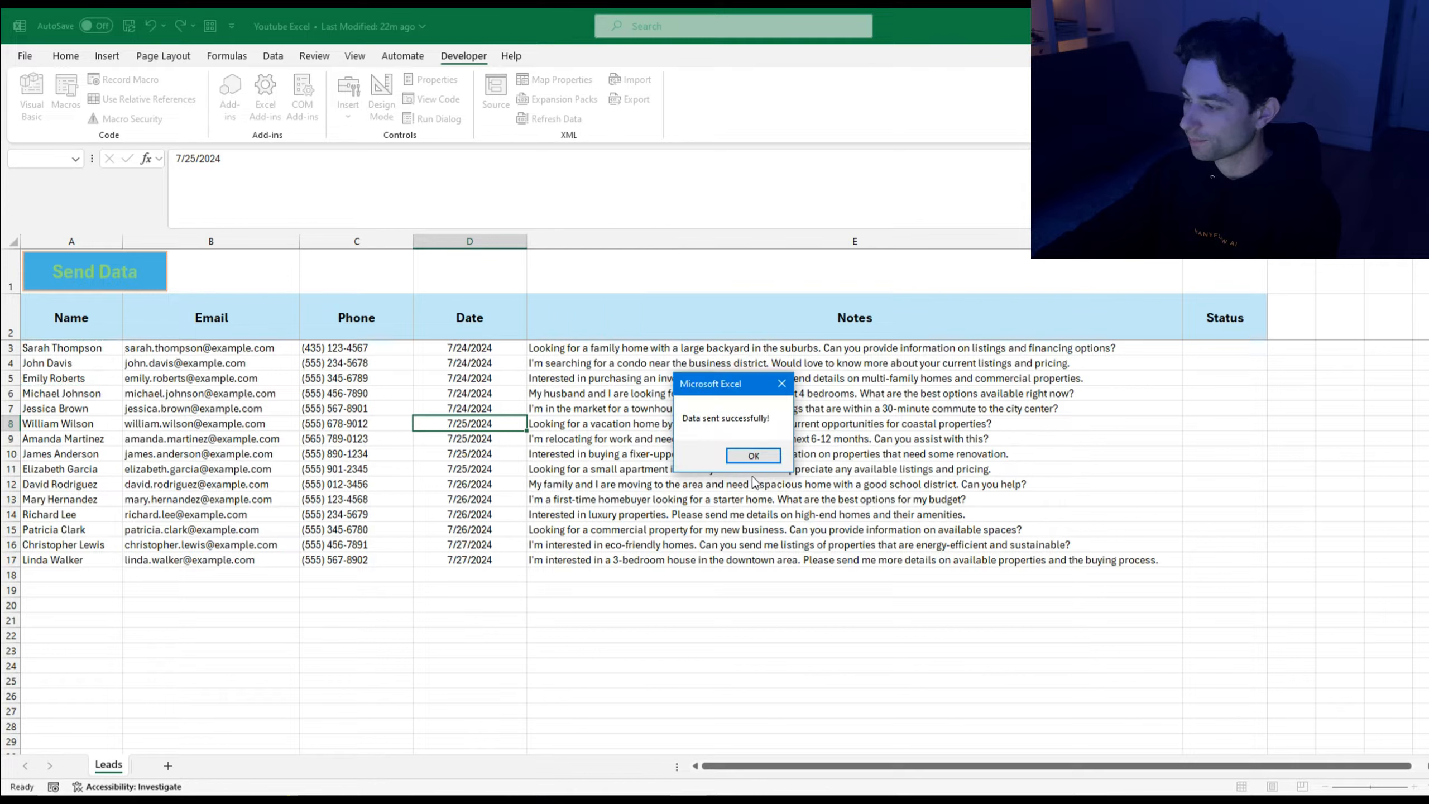
click(762, 455)
Step: Back in Make, view the Iterator's three output bundles for RowIDs 3, 4 and 5
mouse_move(747, 788)
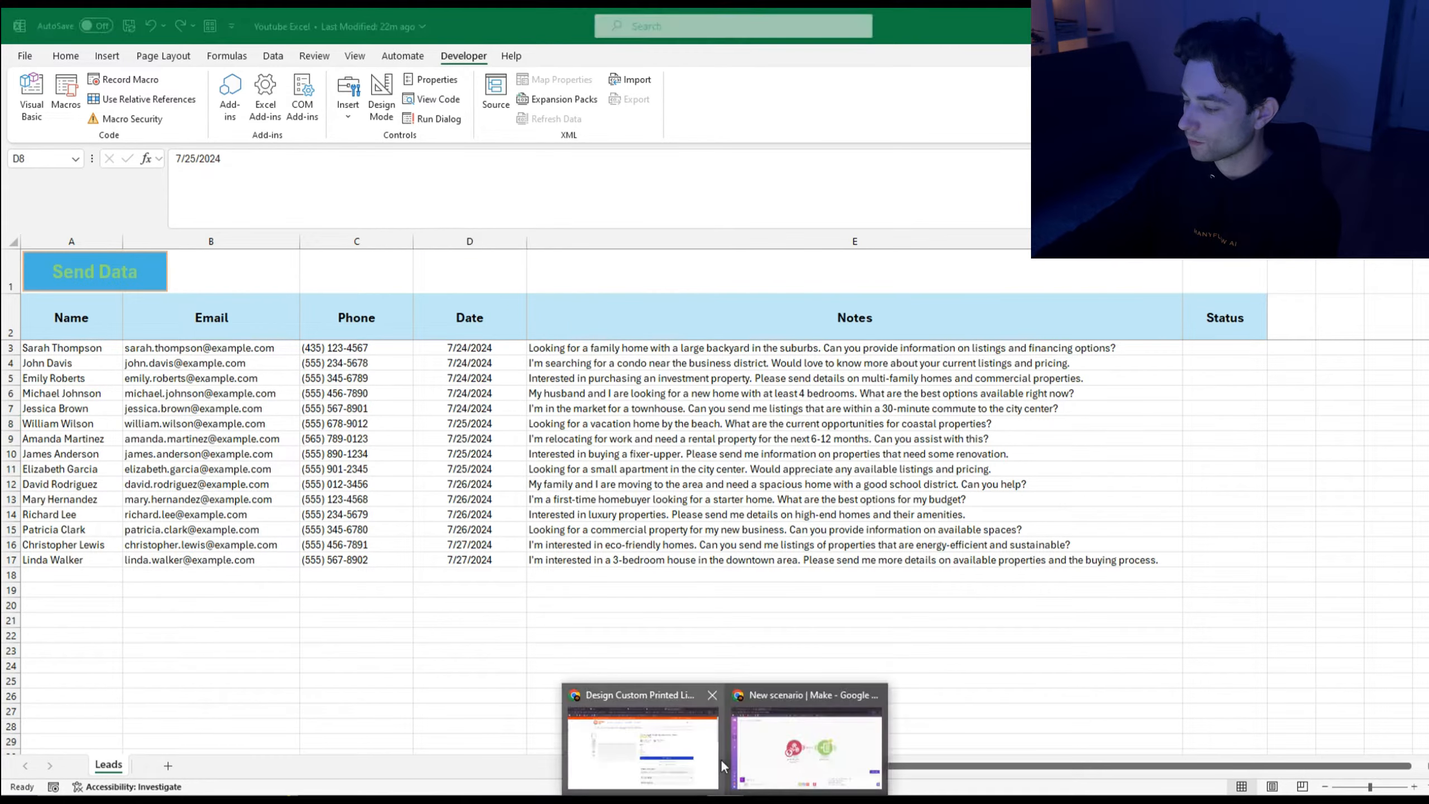
click(772, 753)
click(1000, 300)
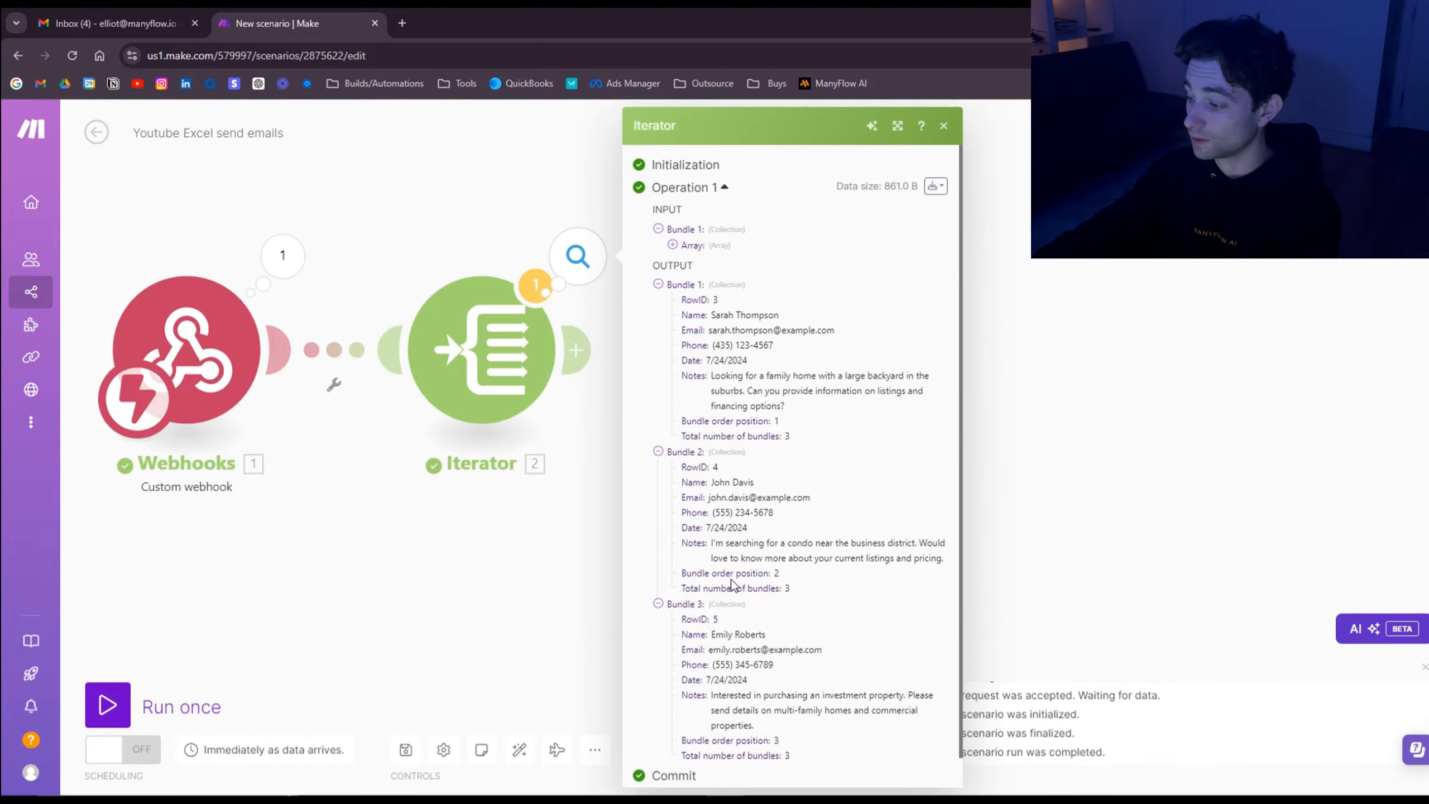
Step: Attach an OpenAI Create a Completion module after the Iterator
click(533, 592)
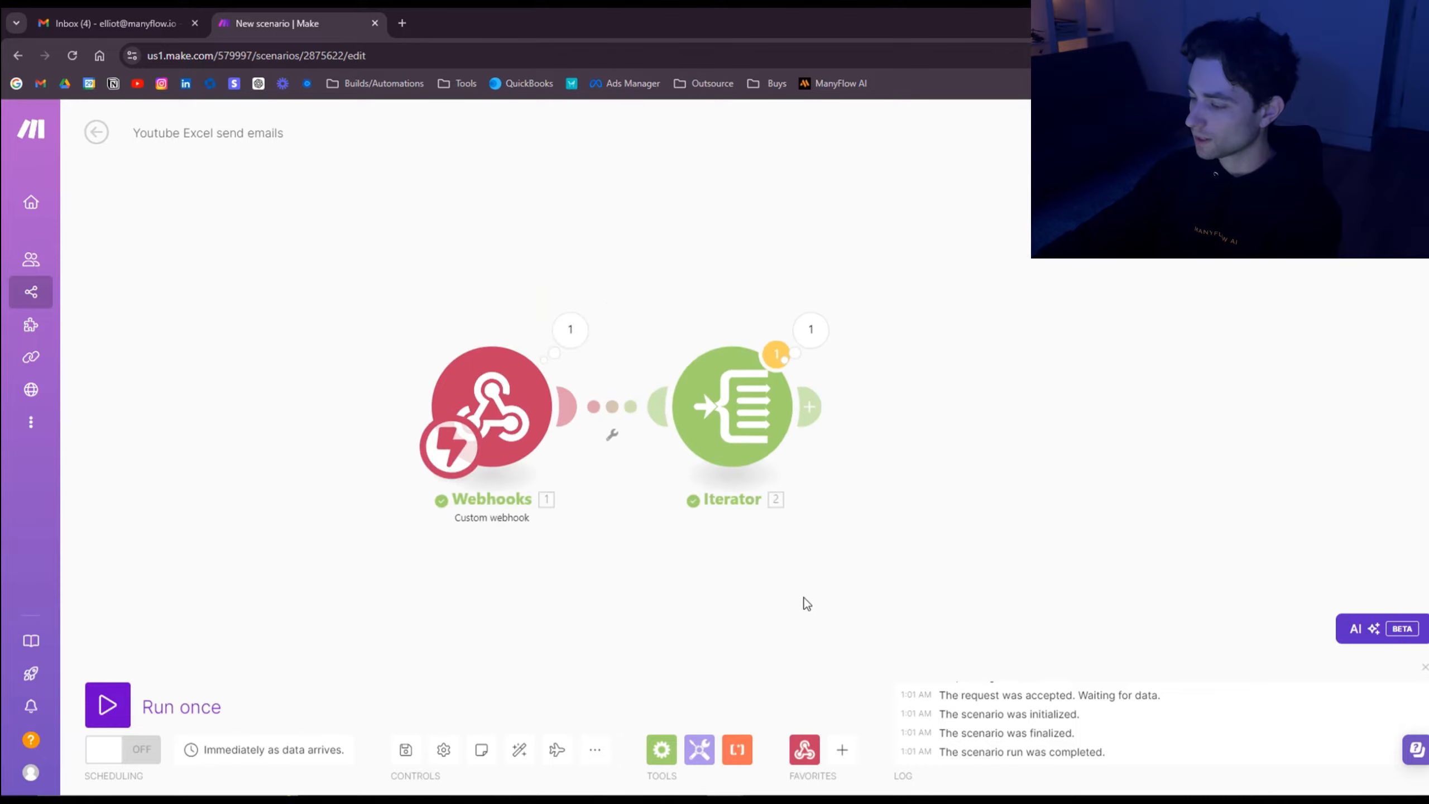
click(720, 404)
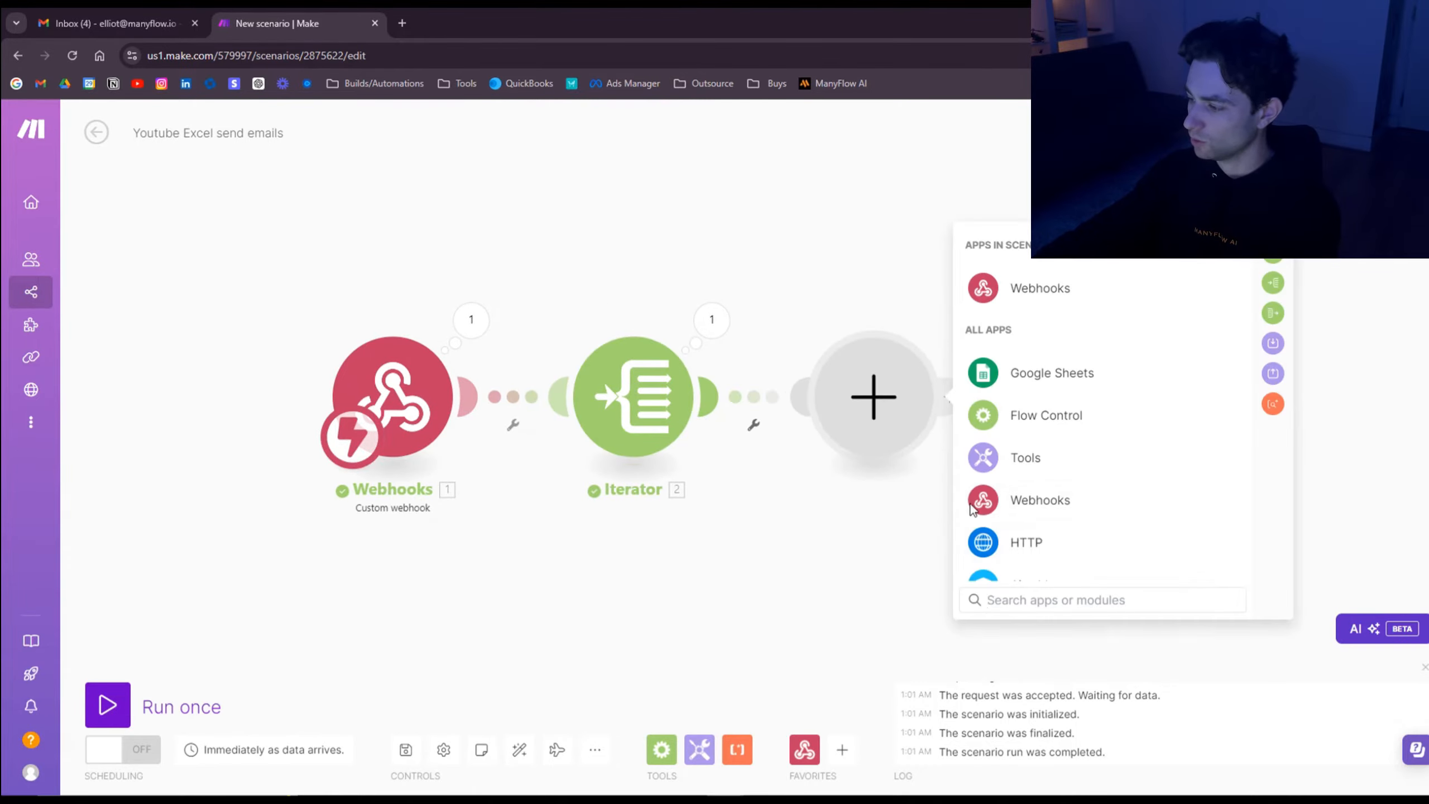
text(open)
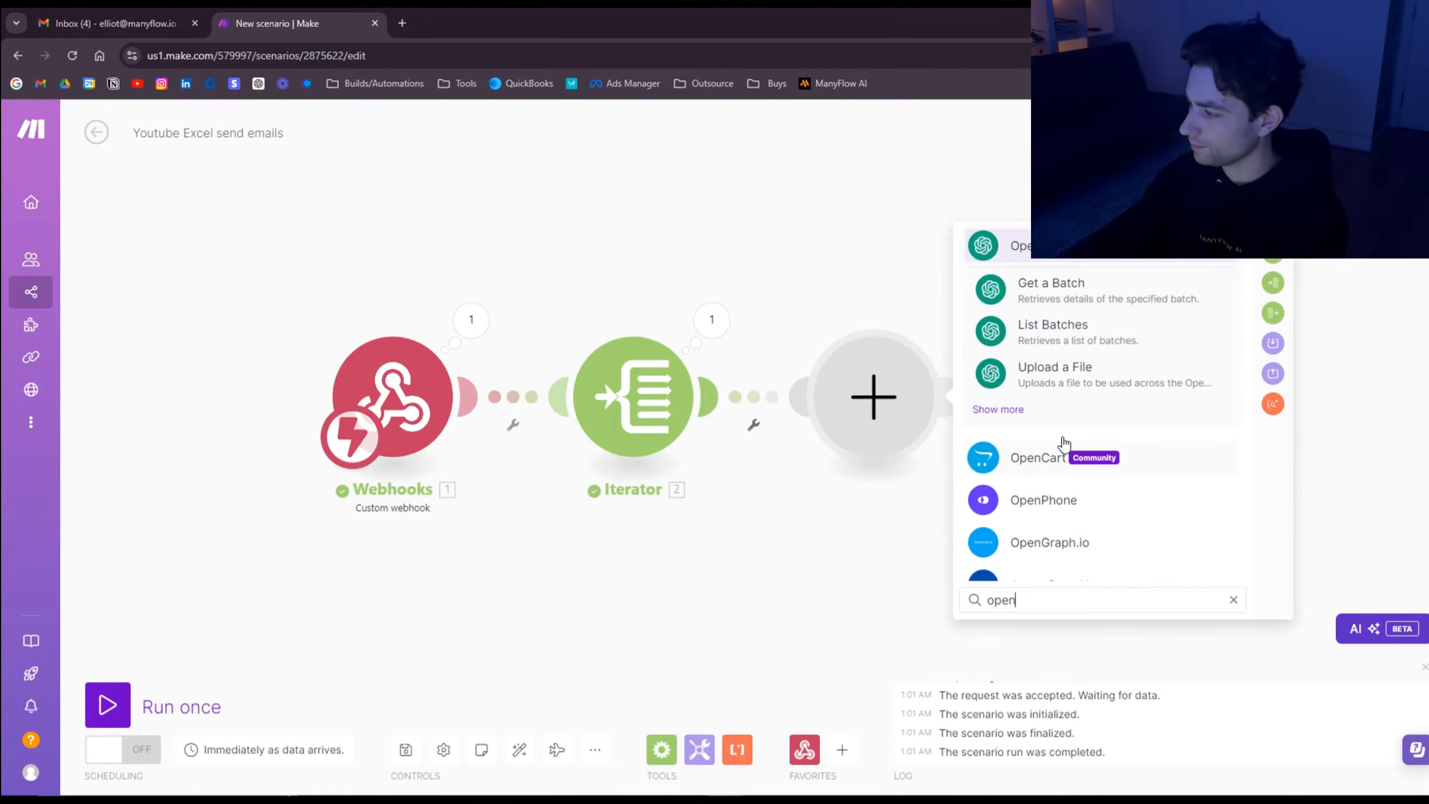
click(1001, 416)
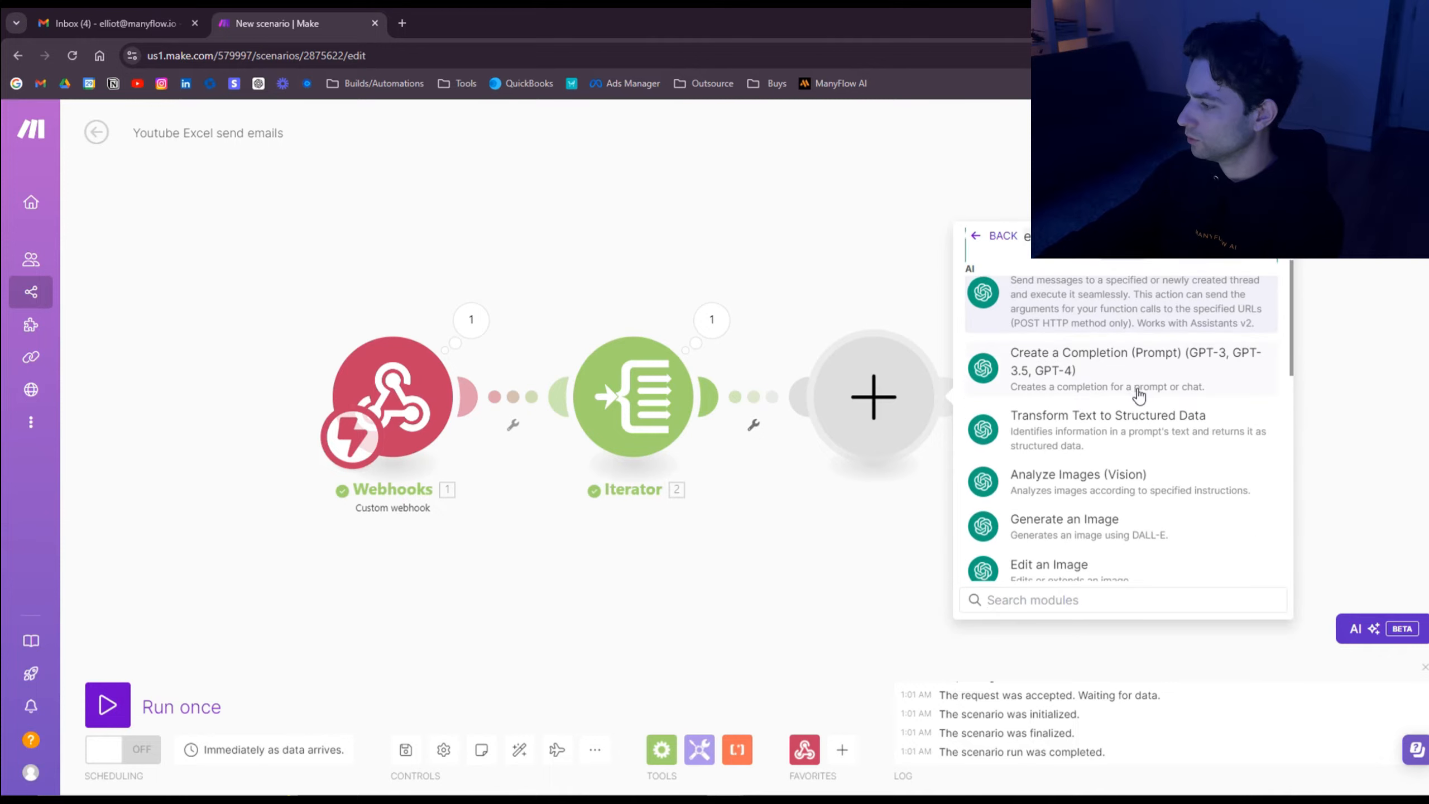
scroll(1040, 371, down, 2)
click(1141, 374)
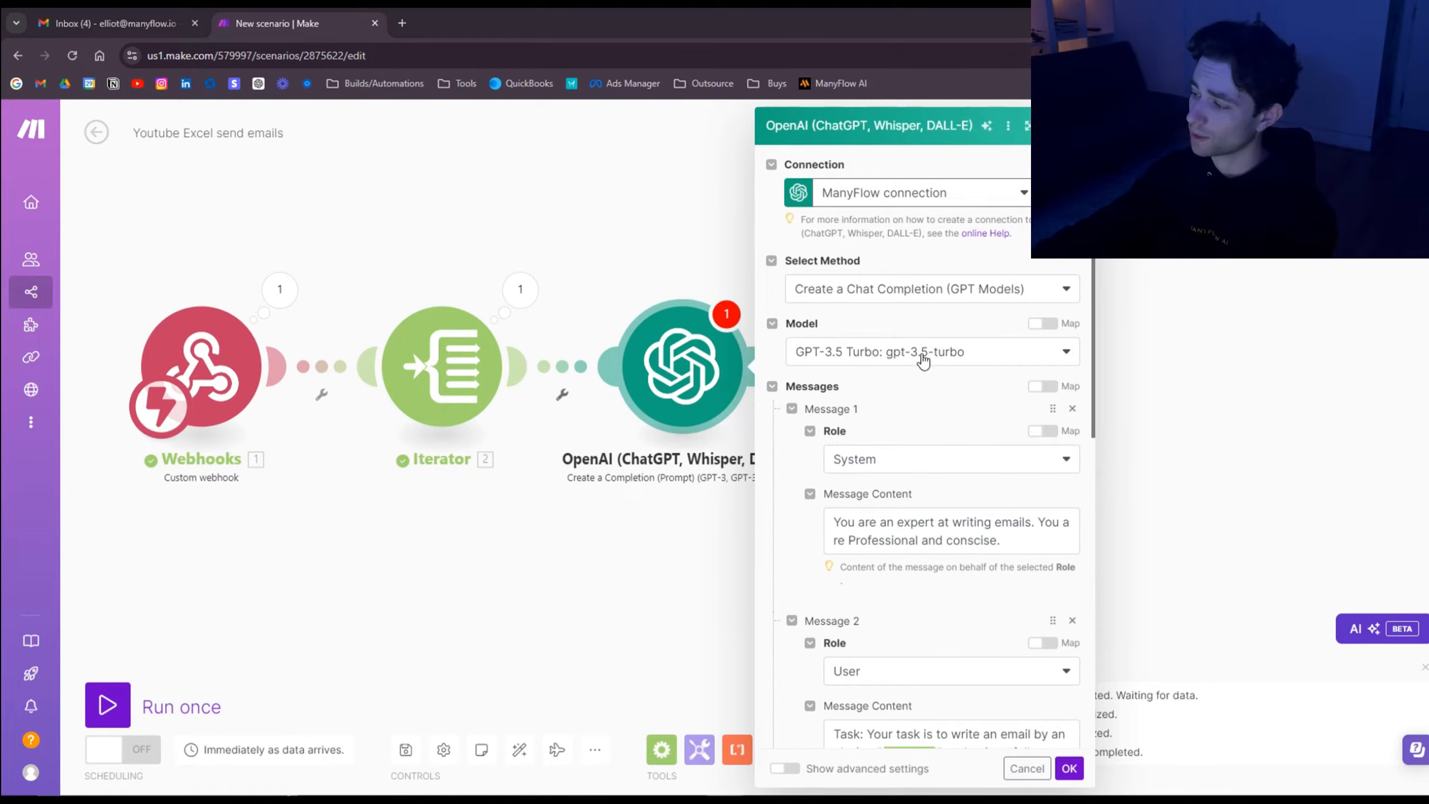
Step: Check the GPT-3.5 Turbo prompts mapping lead Name and Notes with Company ABC context and 300 max tokens, then save
scroll(937, 346, down, 2)
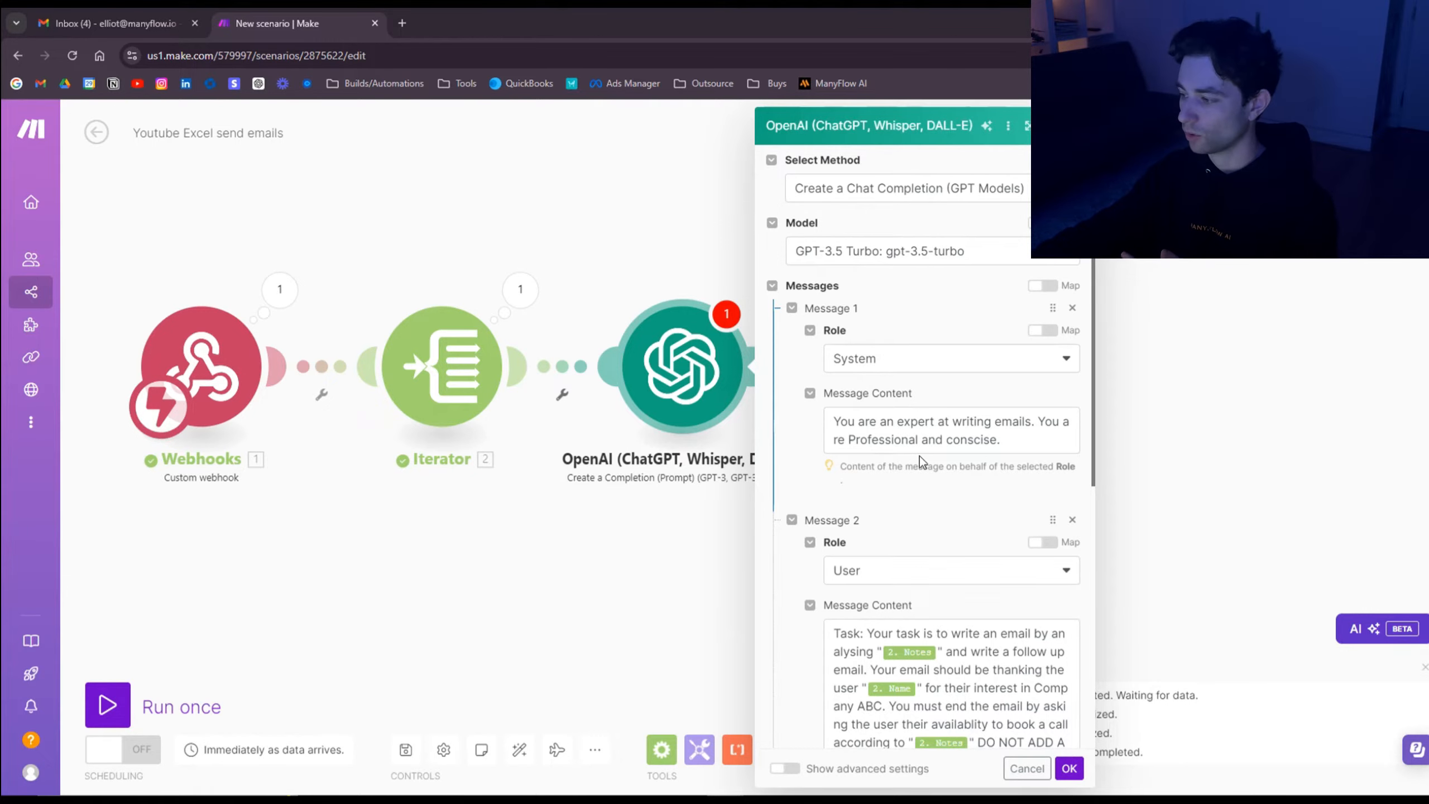
scroll(963, 409, down, 2)
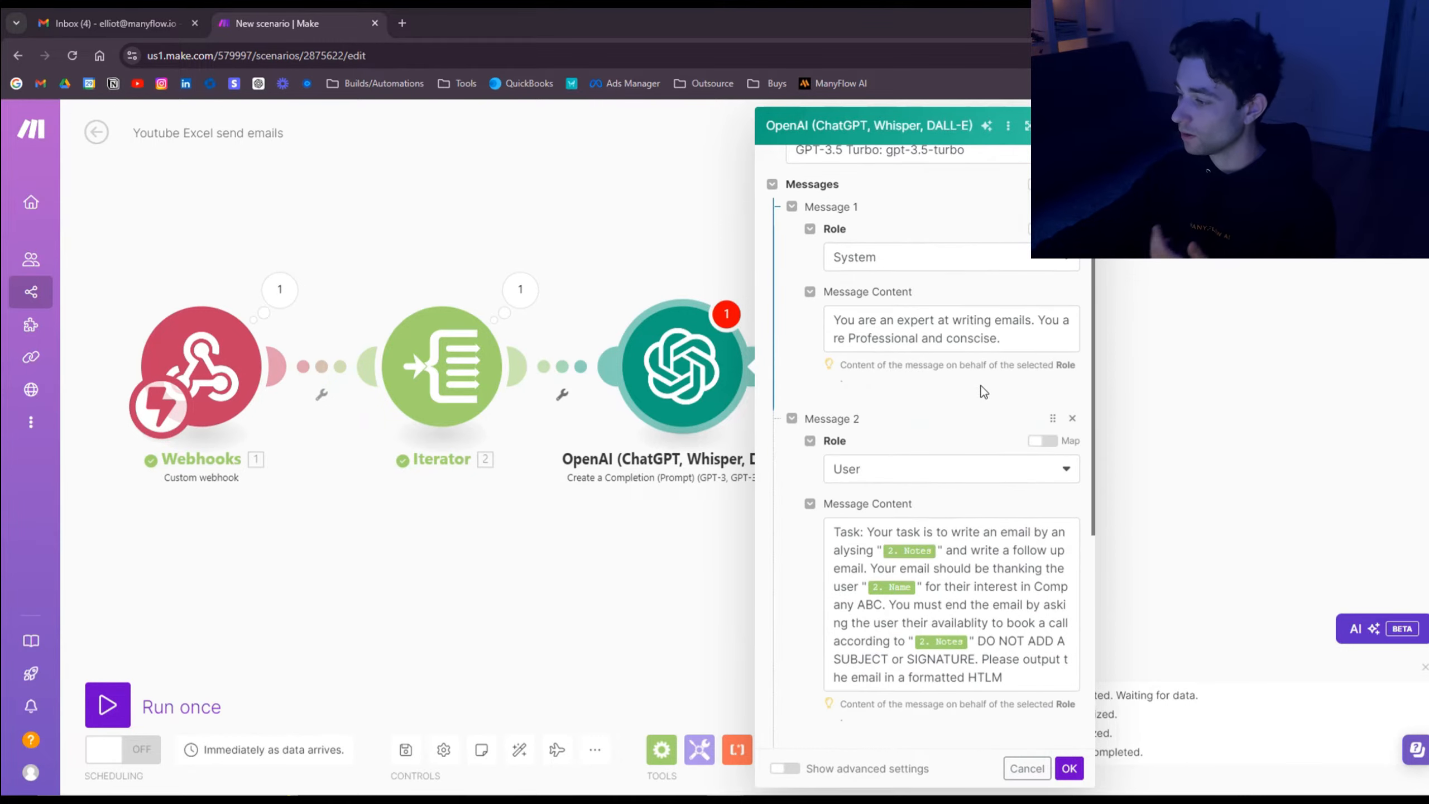
scroll(965, 405, down, 2)
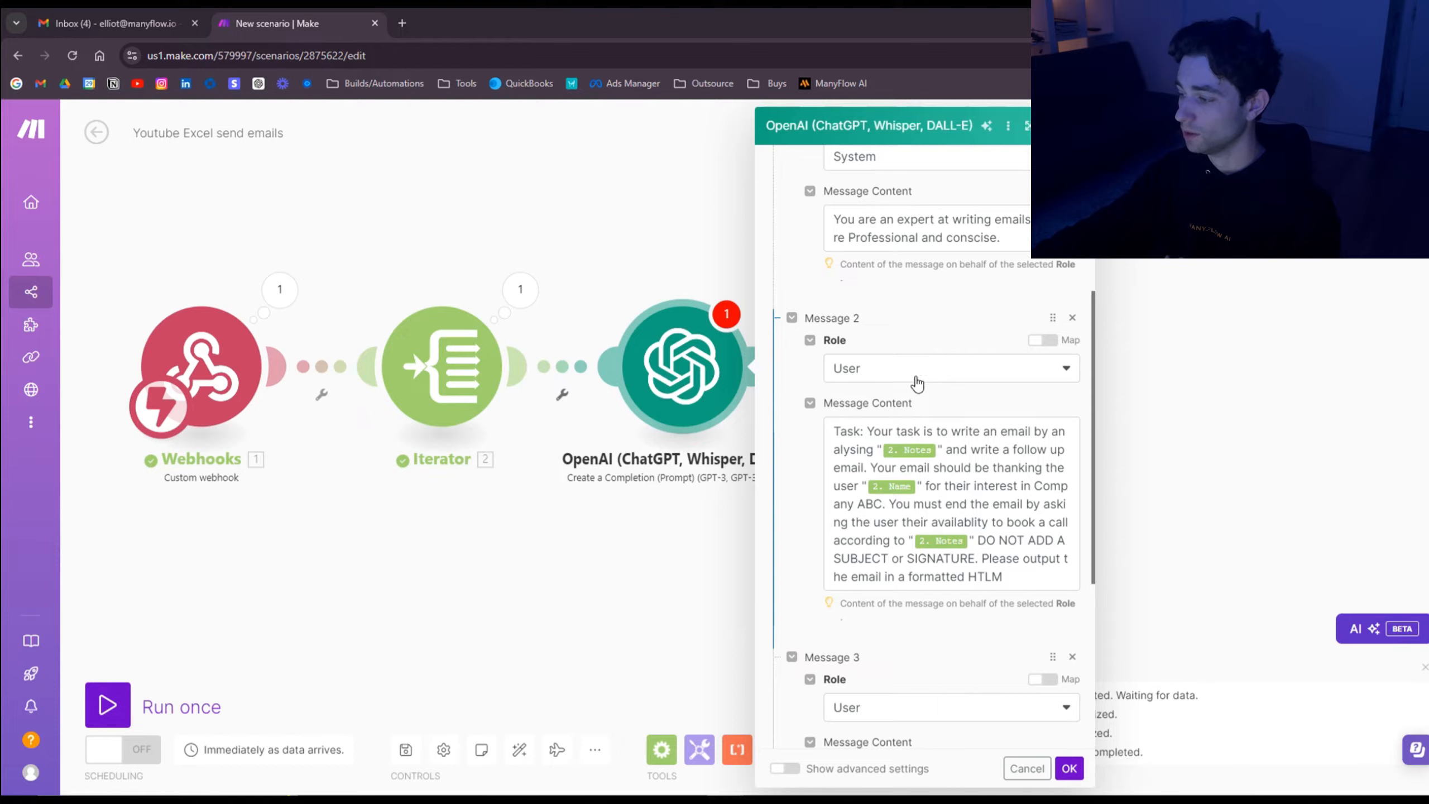
scroll(929, 385, down, 2)
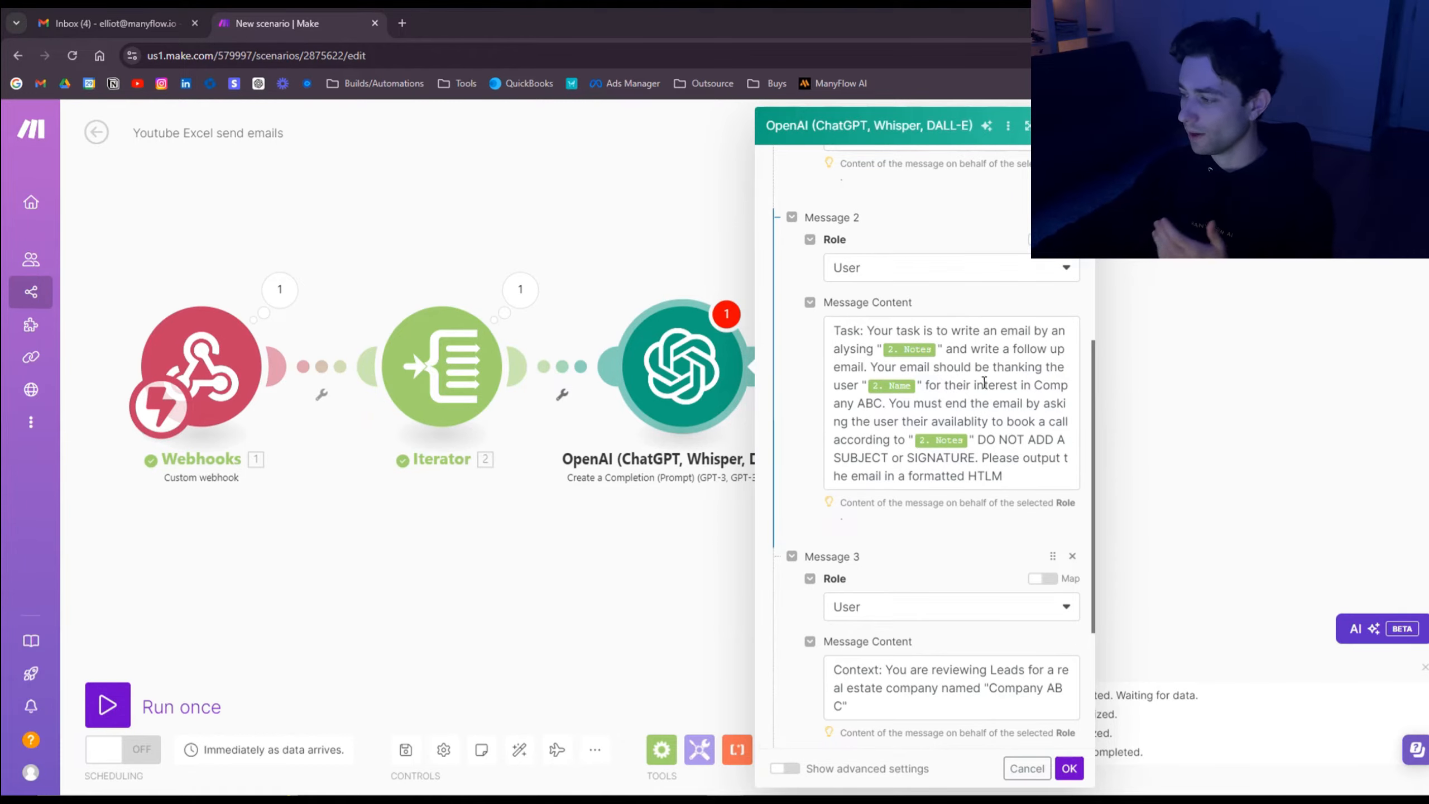
click(914, 353)
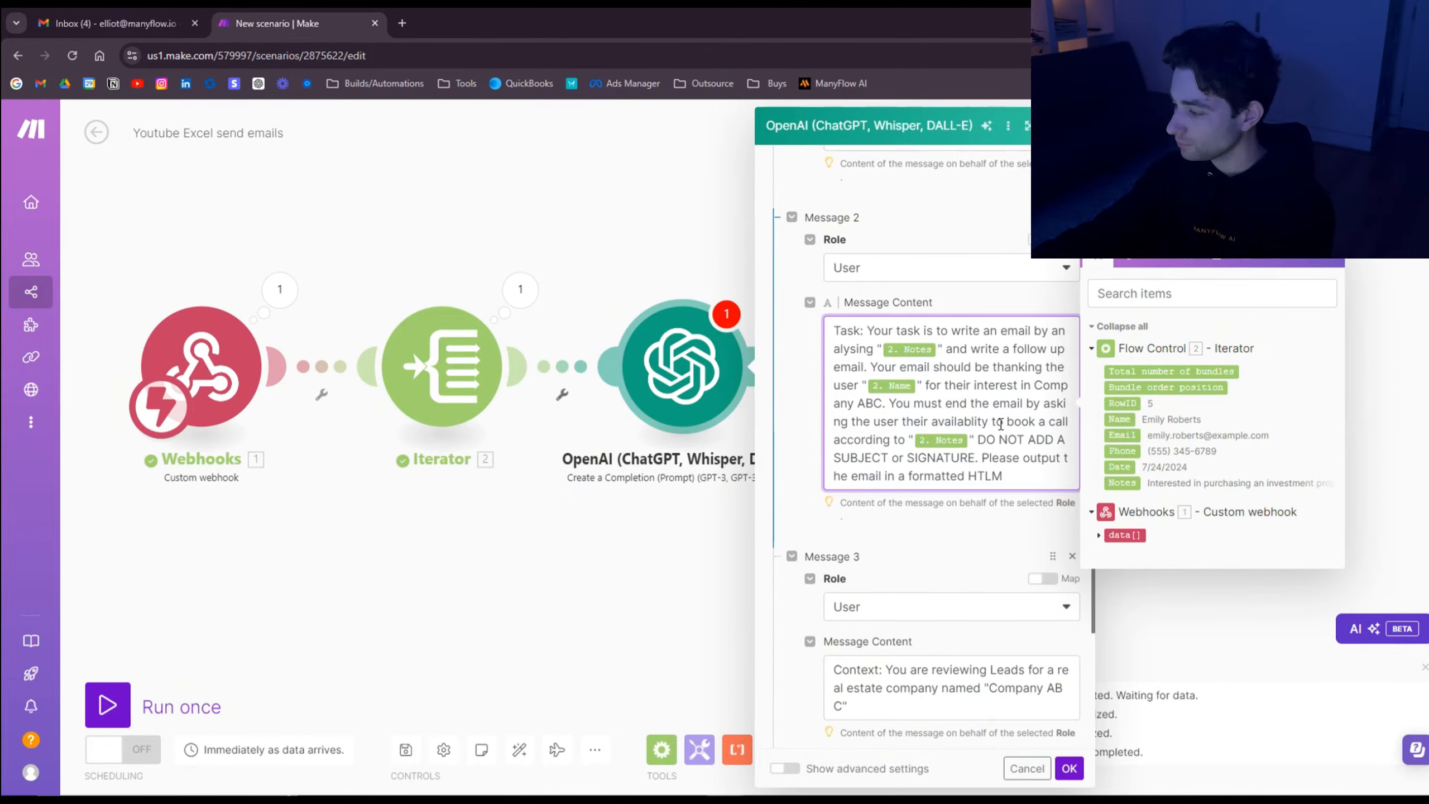
click(962, 513)
scroll(929, 449, down, 2)
scroll(928, 478, down, 2)
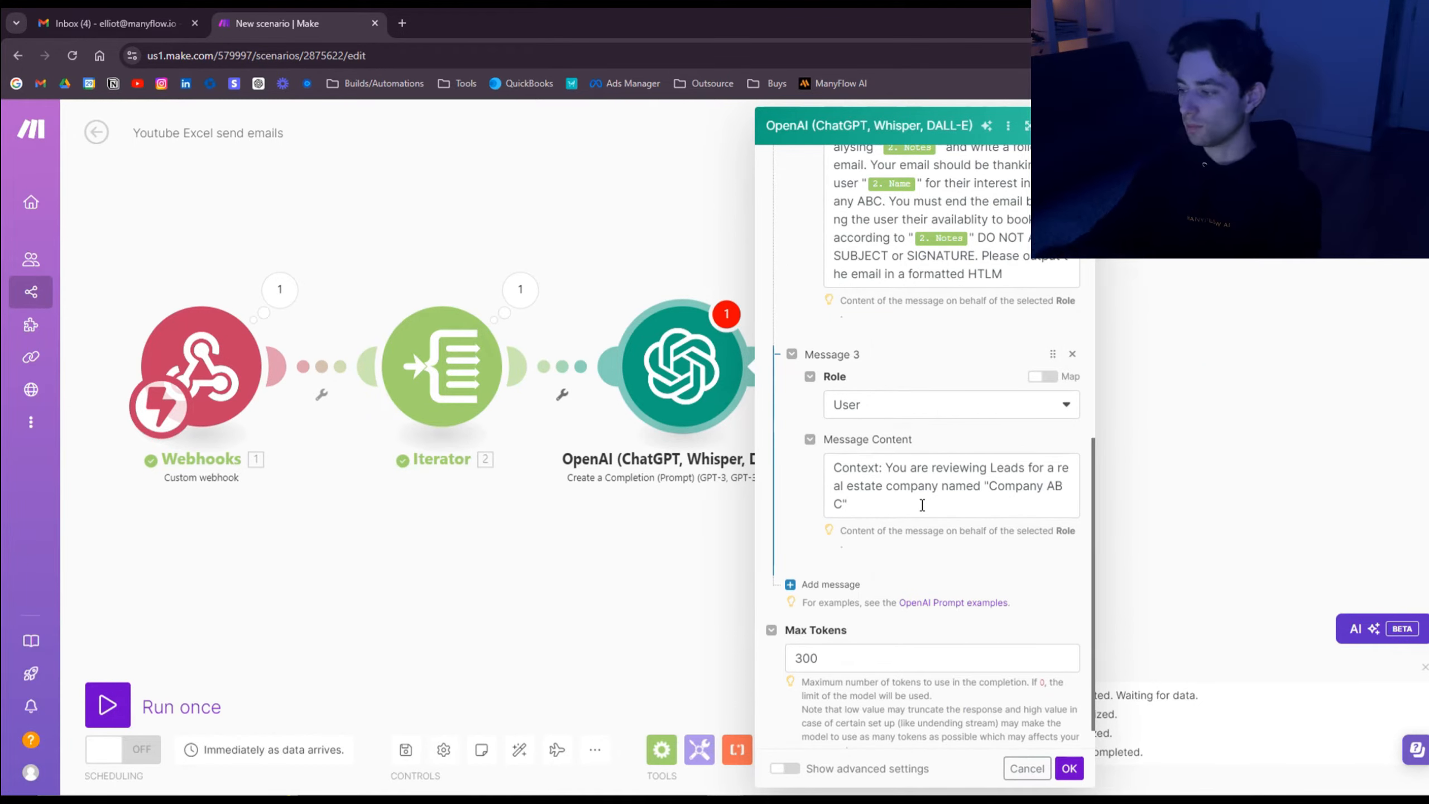
scroll(989, 515, down, 1)
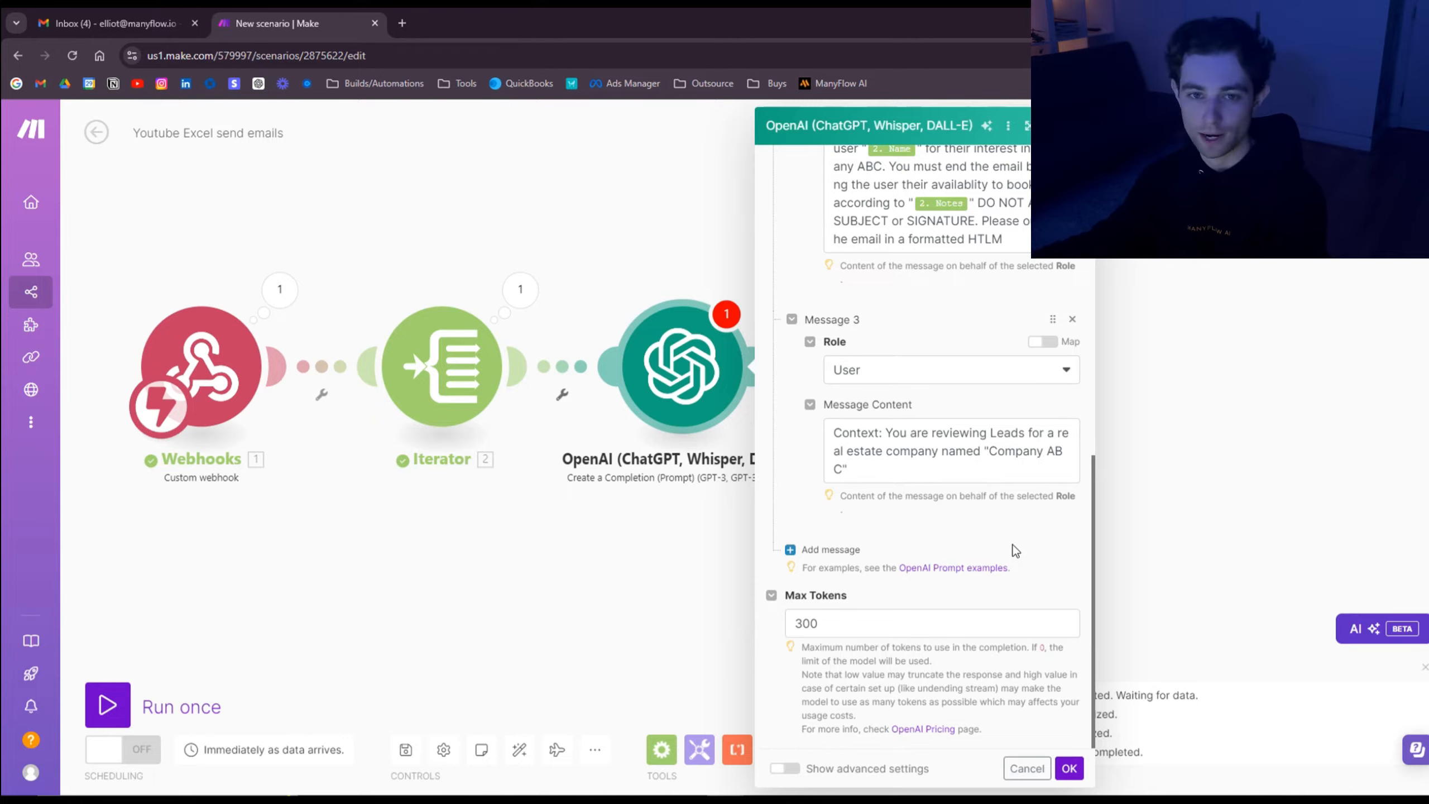
click(1069, 768)
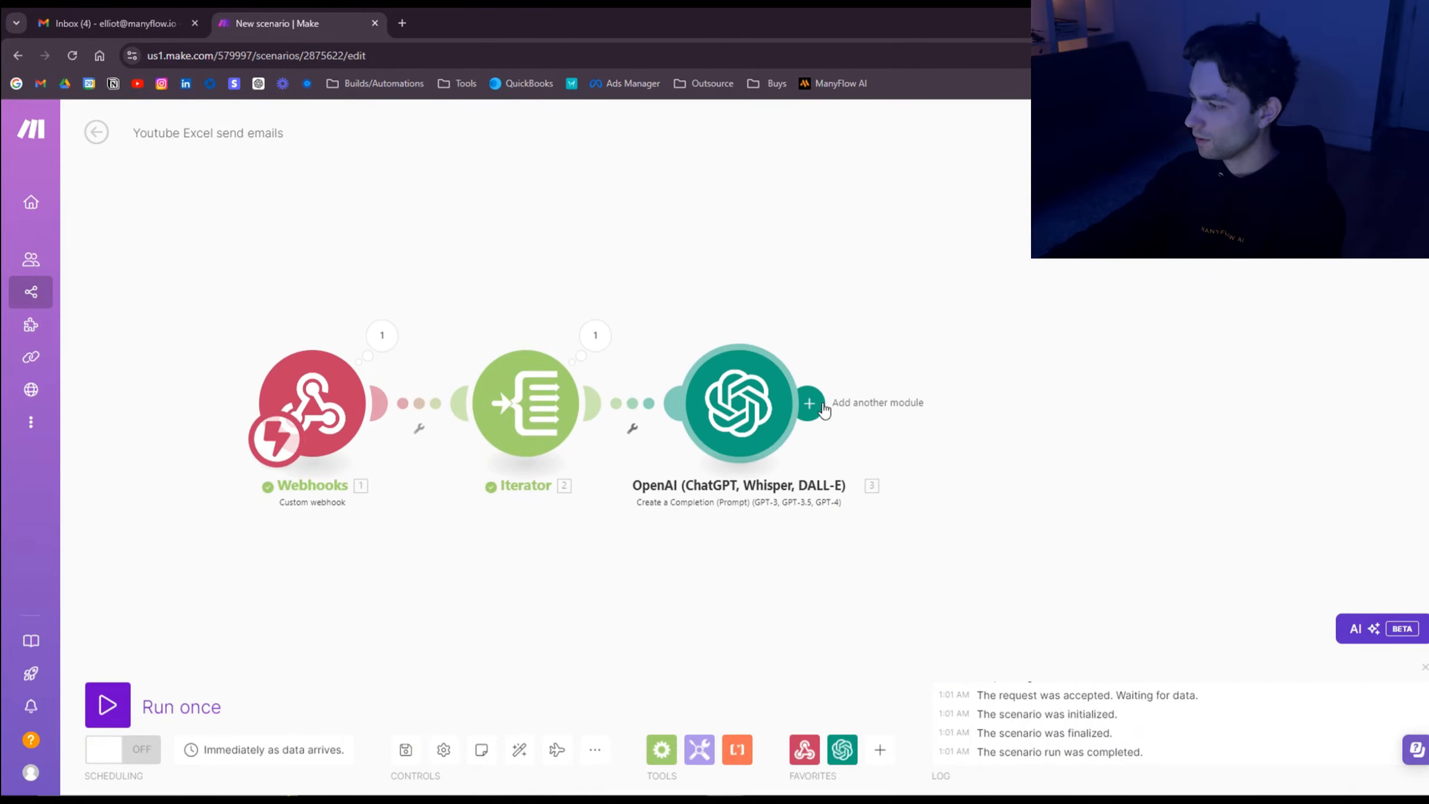
Step: Add a Gmail Create a Draft module after OpenAI, saving to the Drafts folder
click(809, 404)
text(gmail)
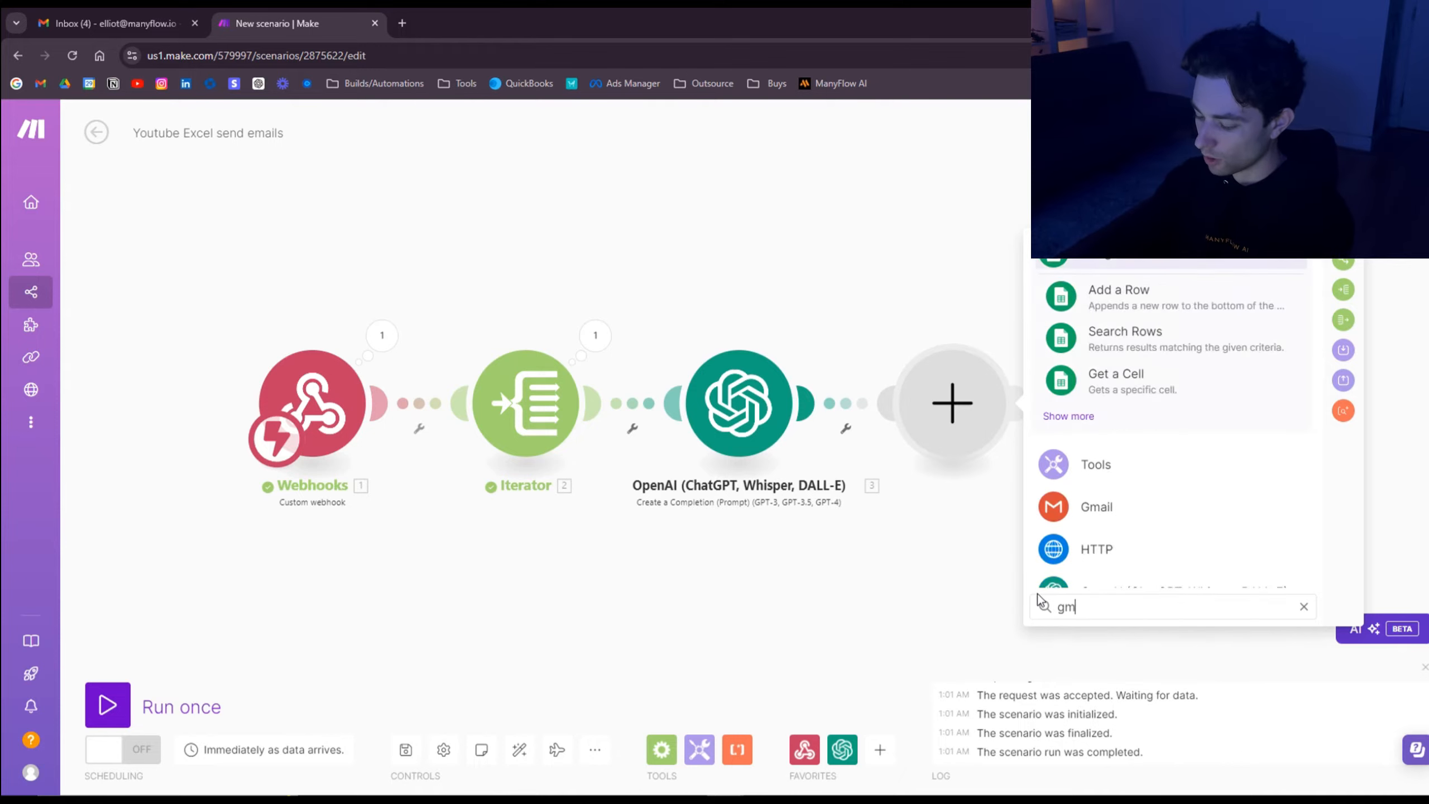
click(1180, 264)
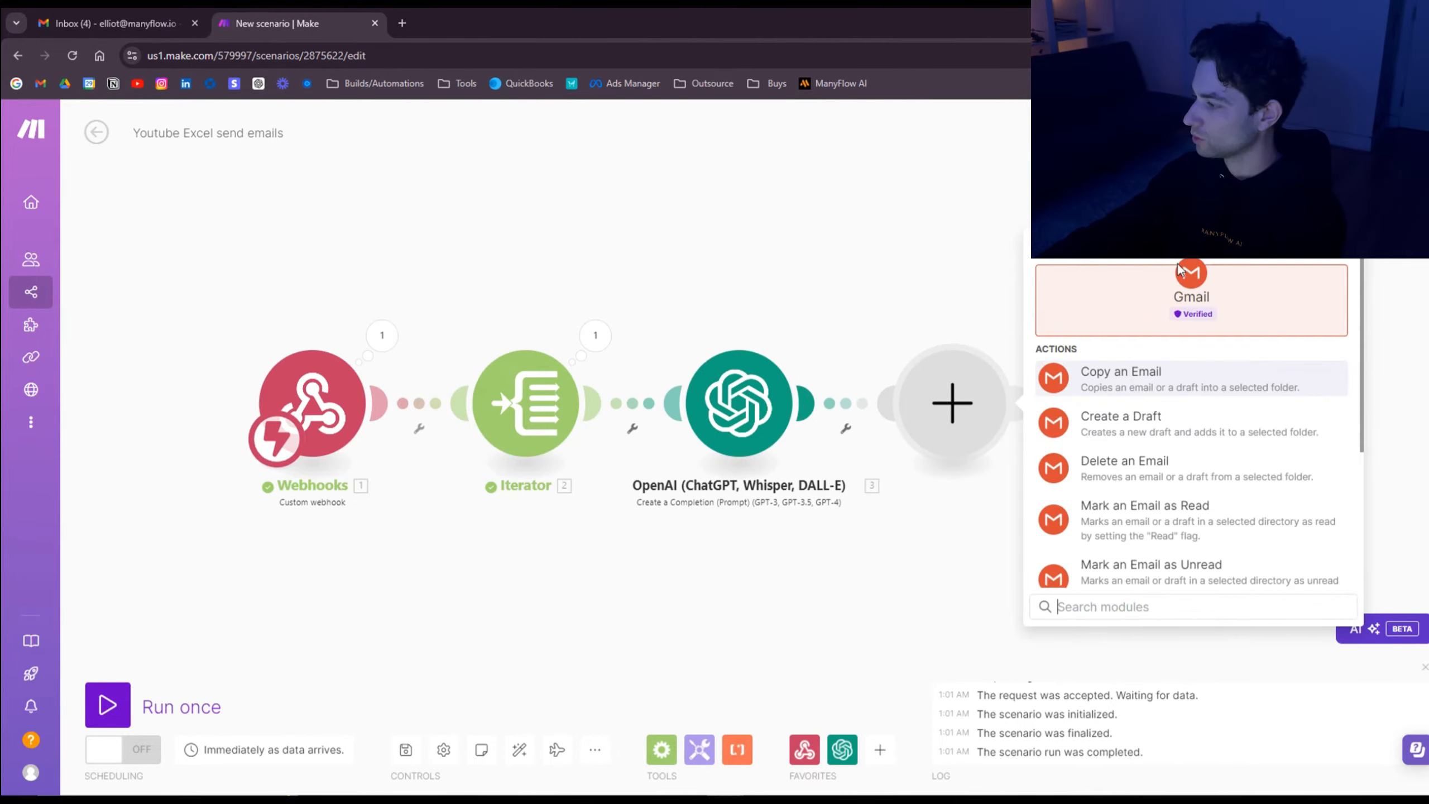
click(1187, 430)
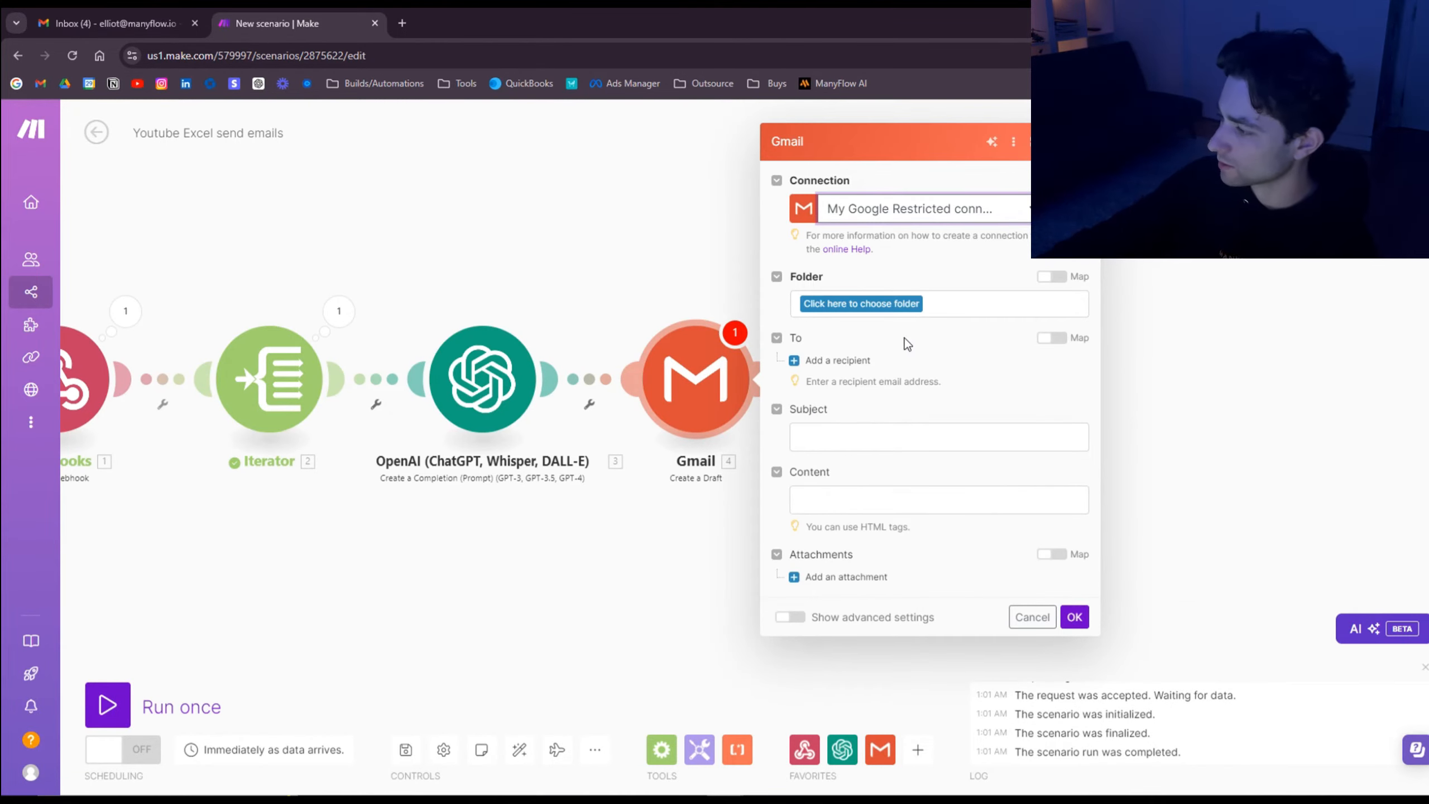
click(874, 307)
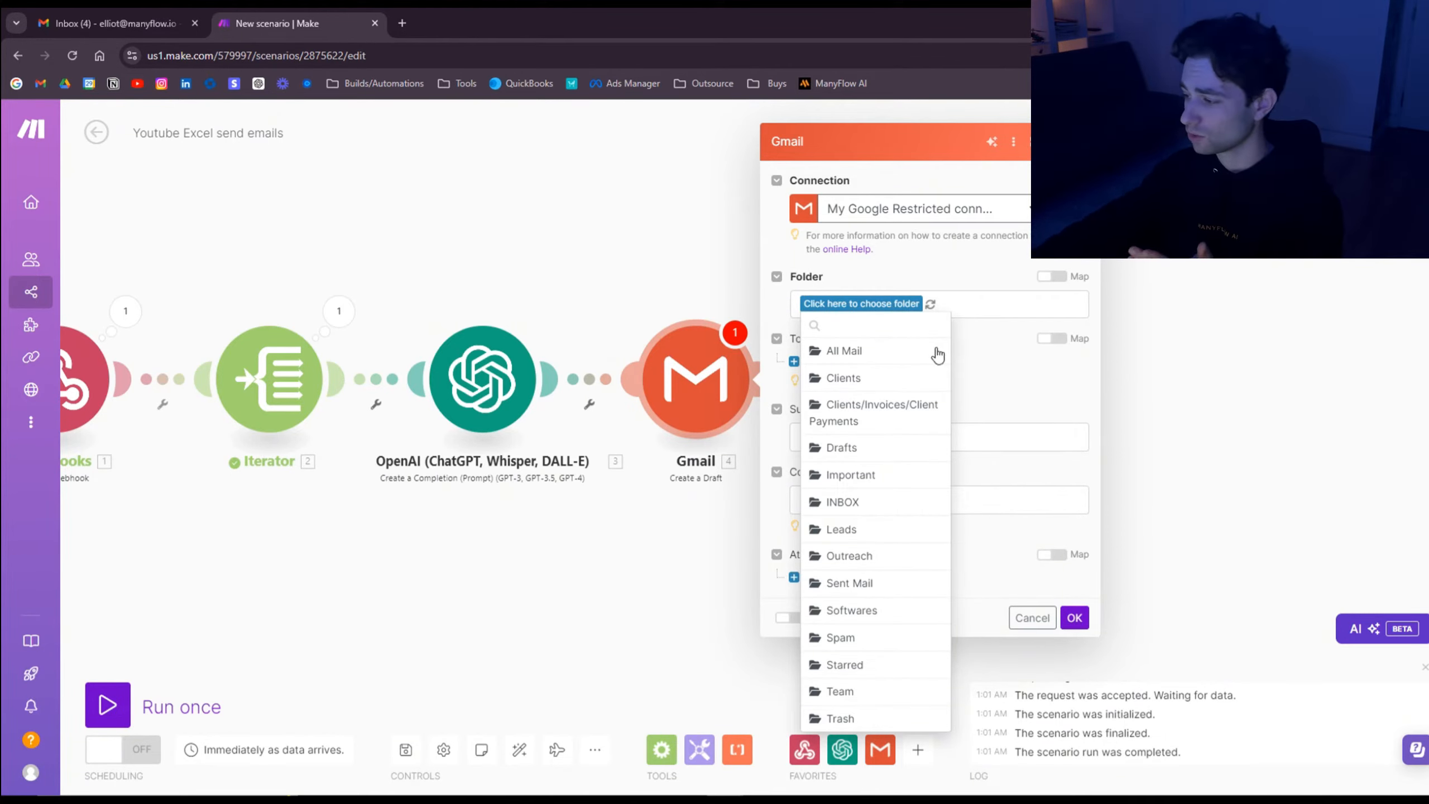
click(852, 449)
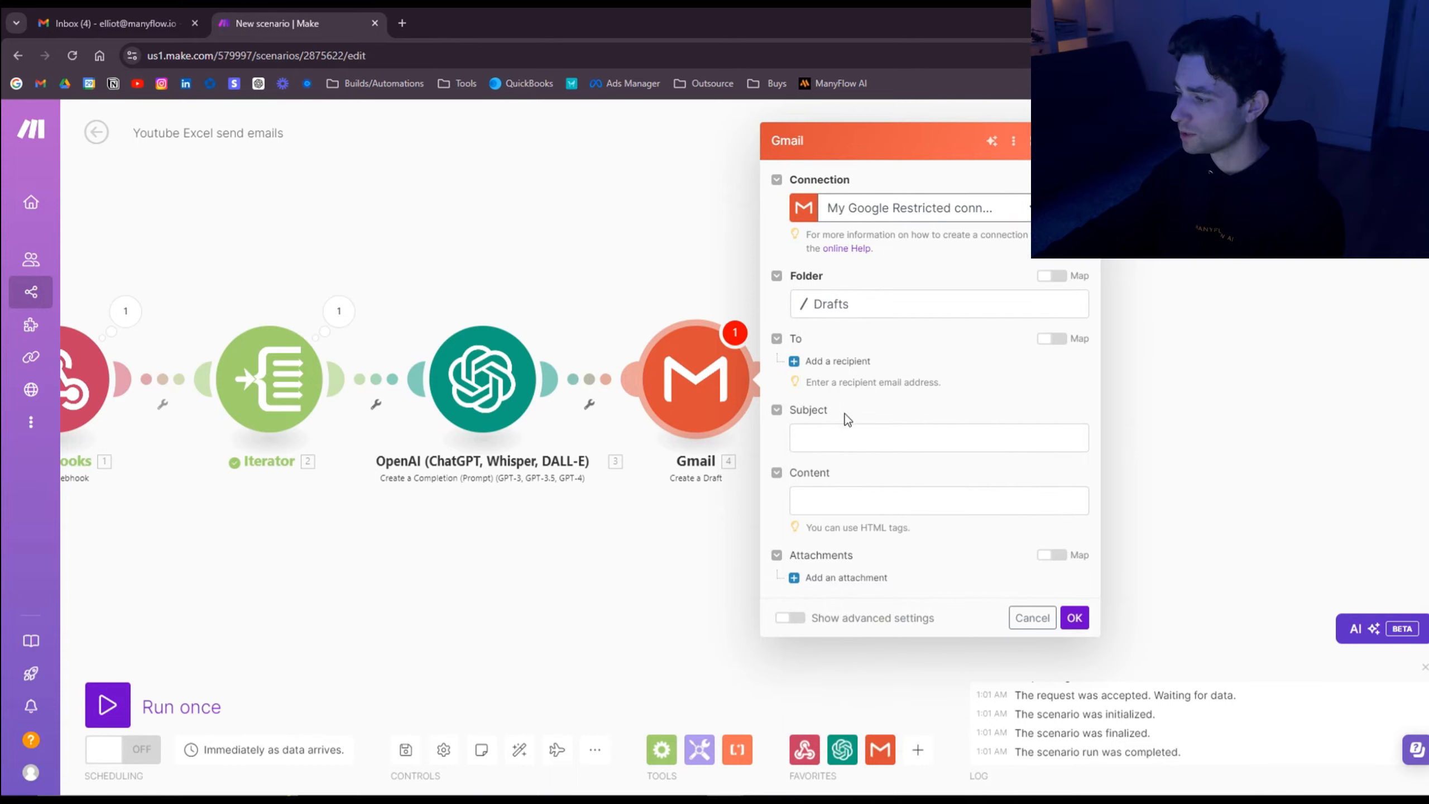
Step: Address the draft to each lead's Email, subject 'Thanks for reaching out!', body from OpenAI's Result
click(838, 361)
click(857, 379)
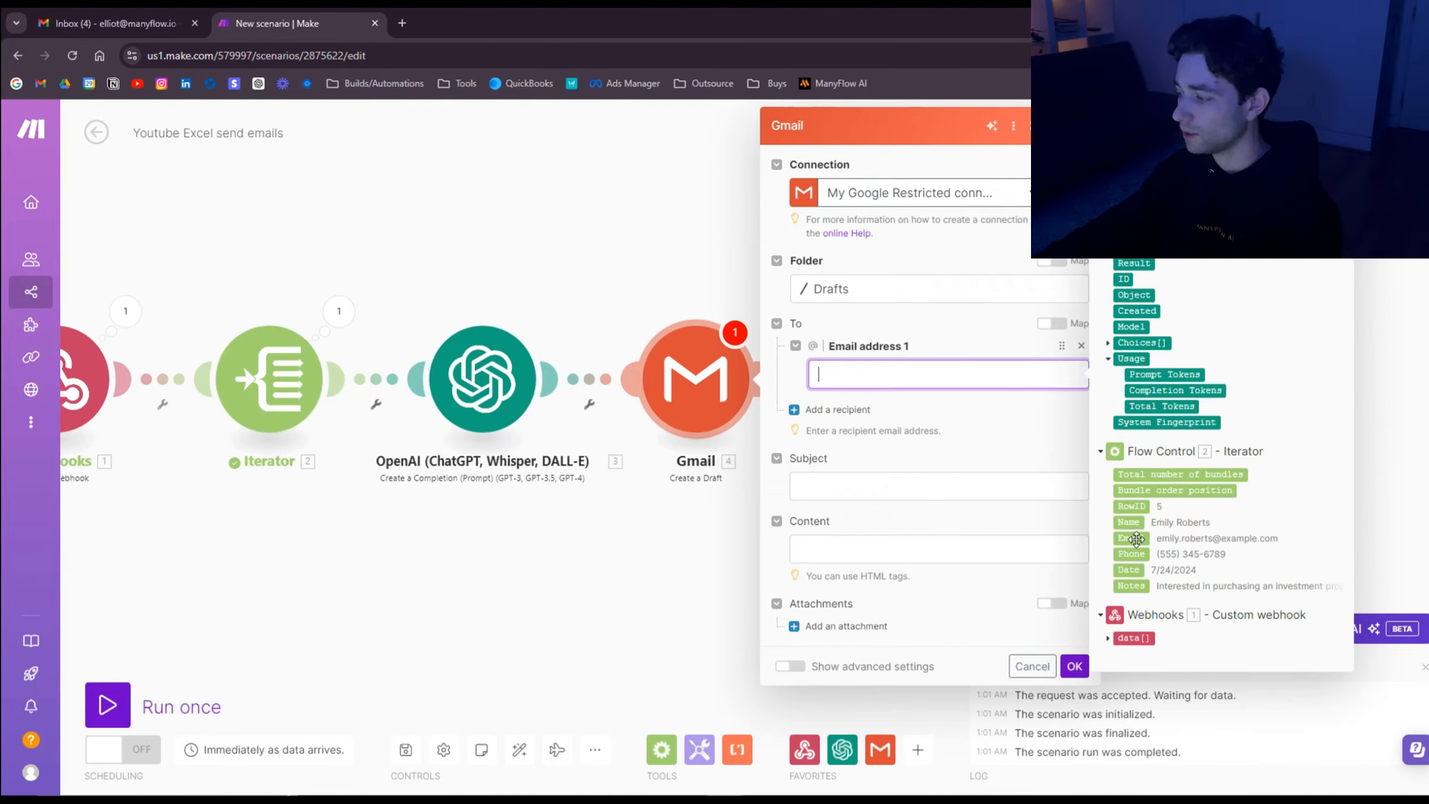
drag(1136, 538, 877, 375)
click(966, 437)
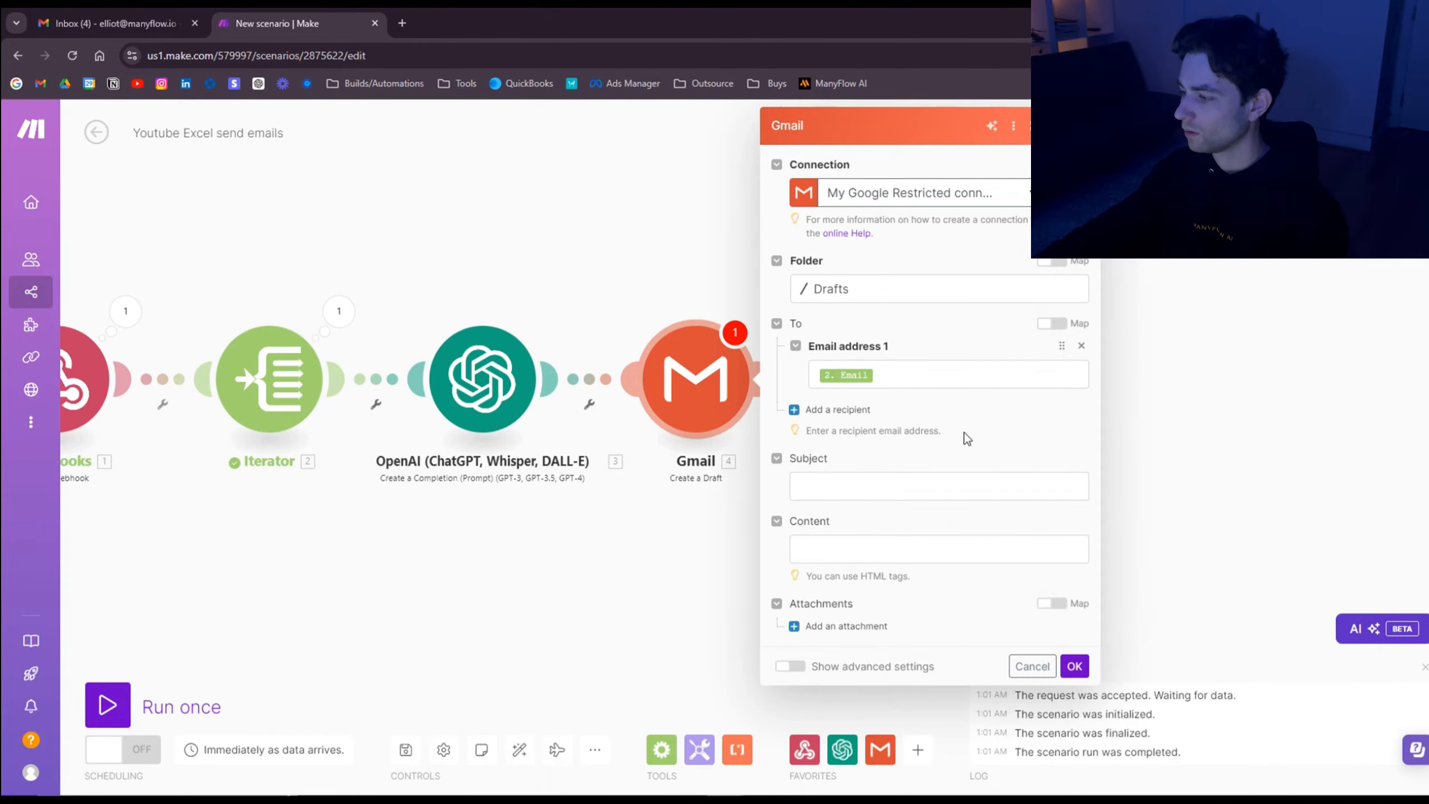
click(832, 488)
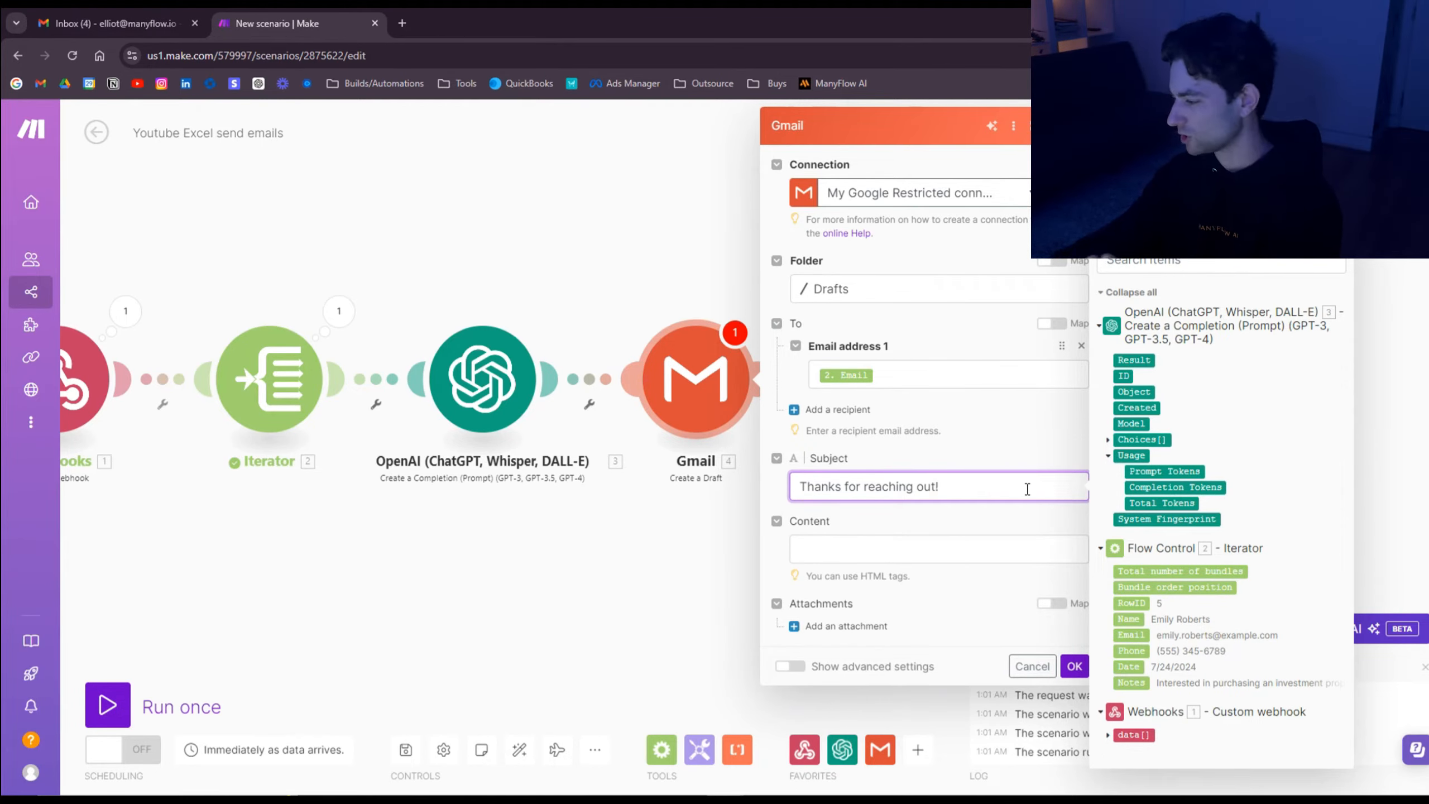
click(894, 551)
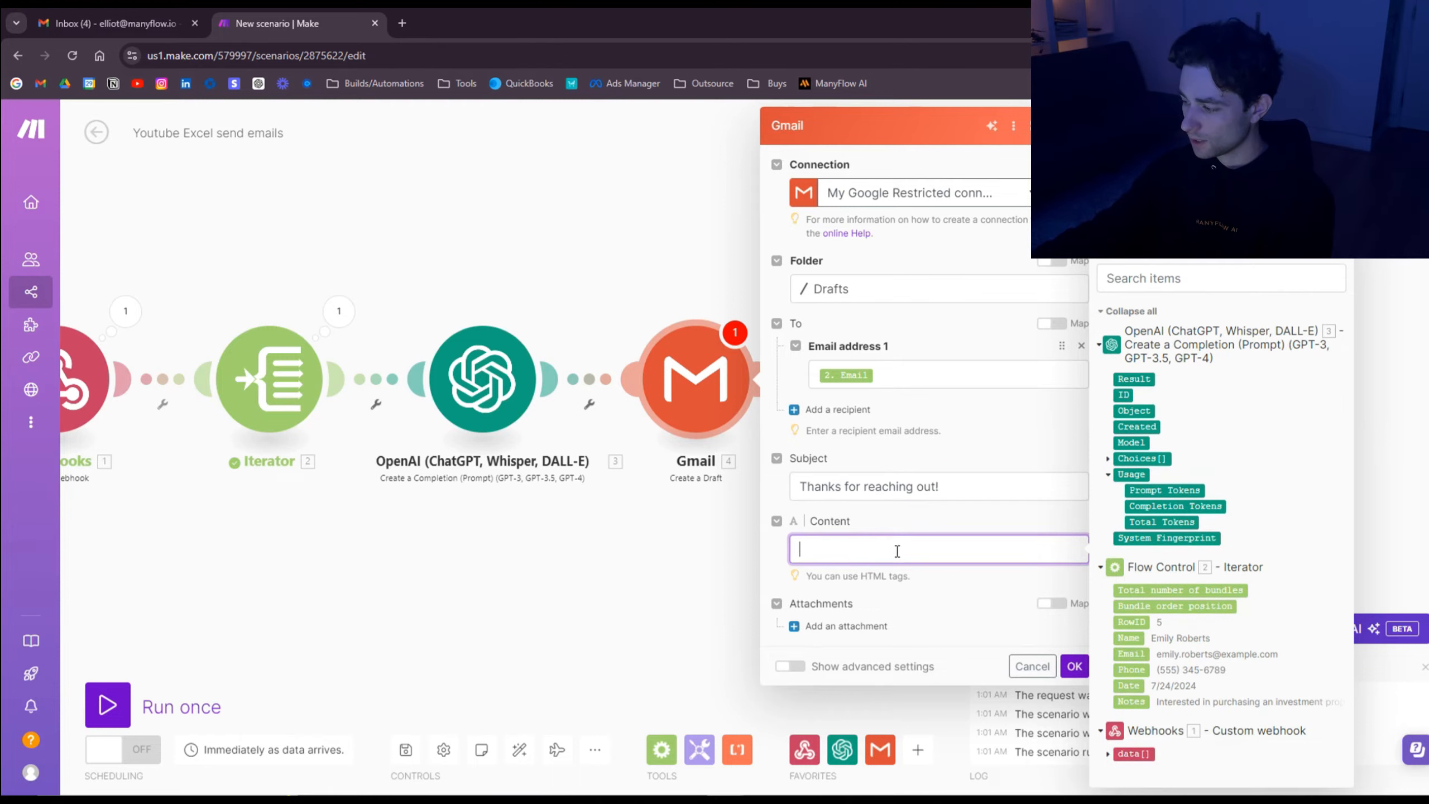
click(1148, 380)
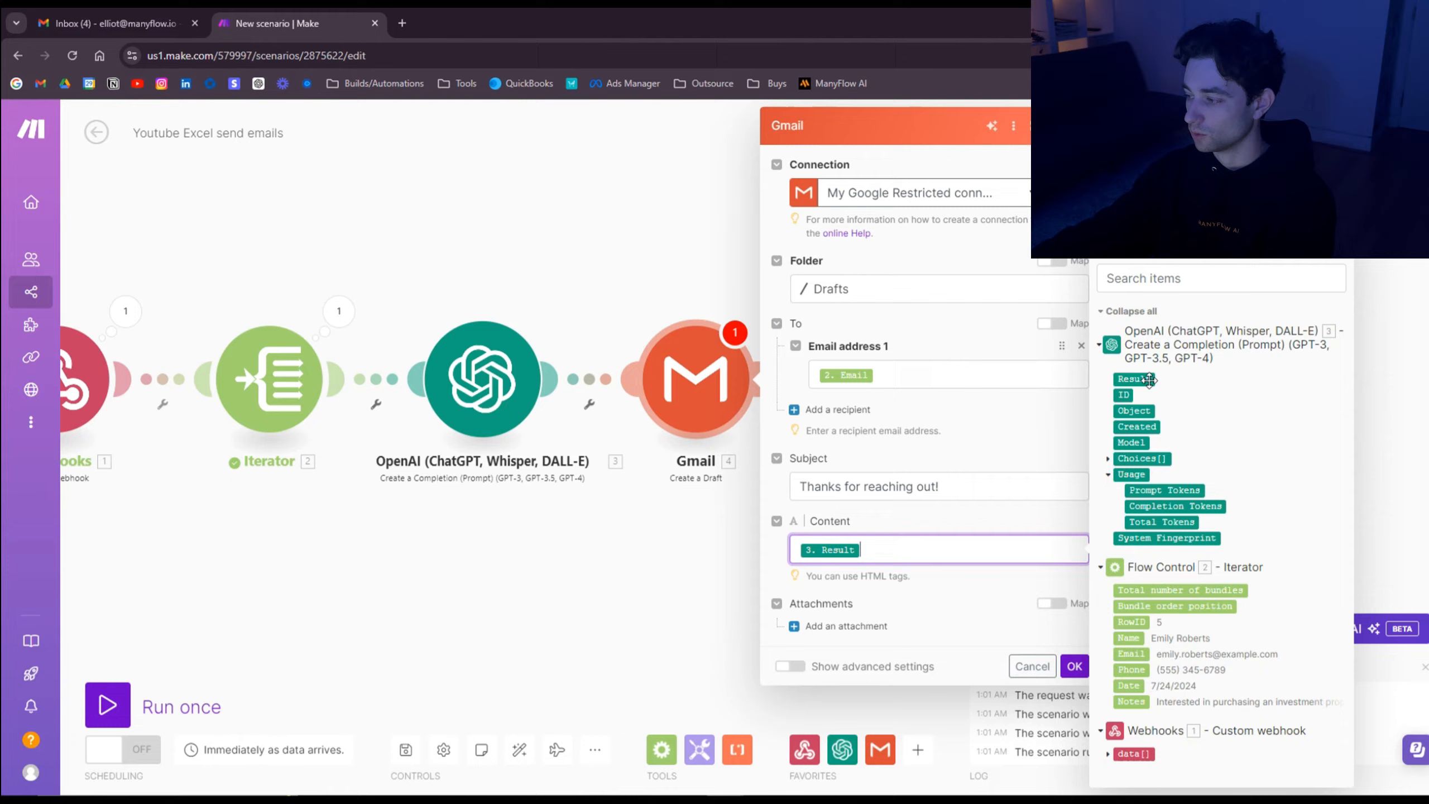
click(967, 528)
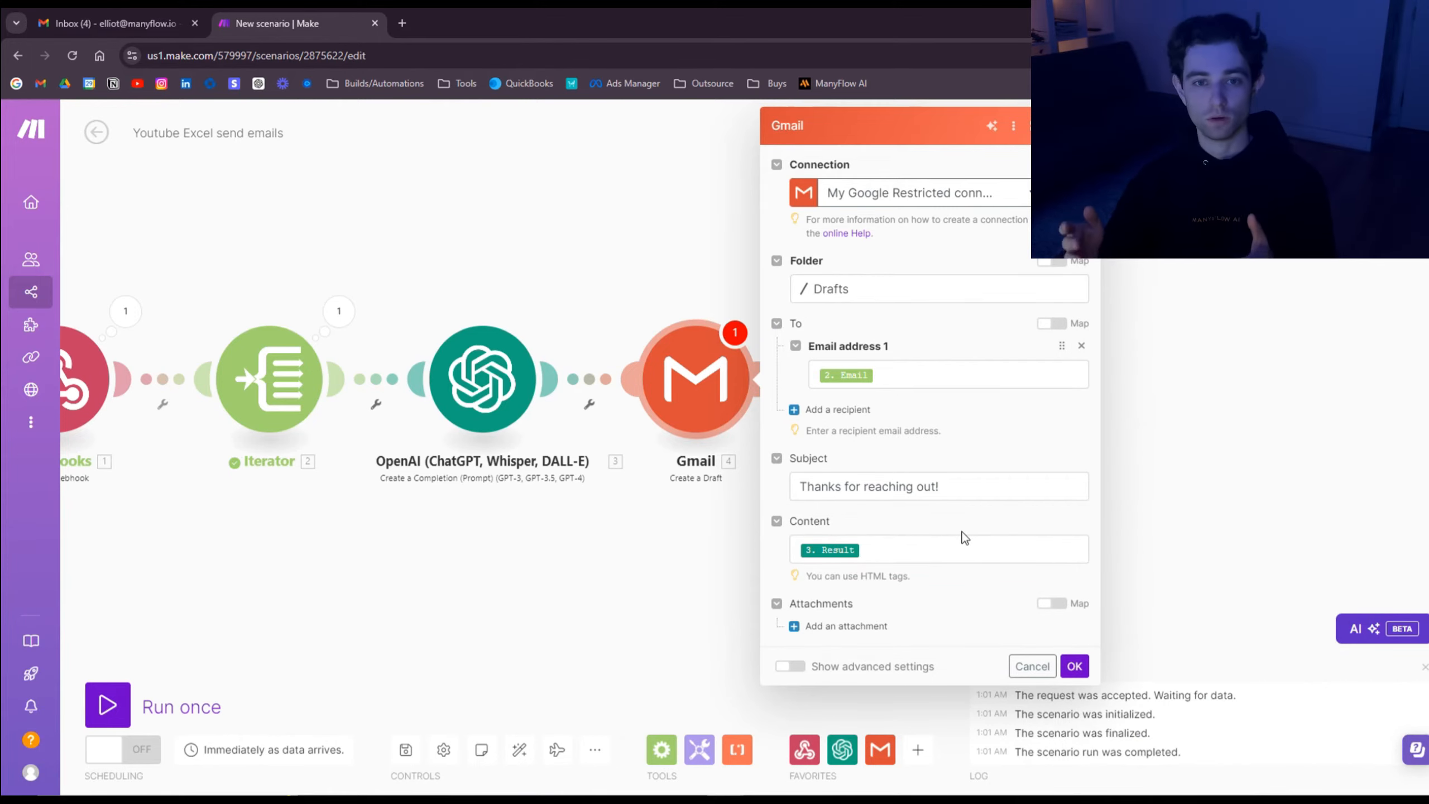